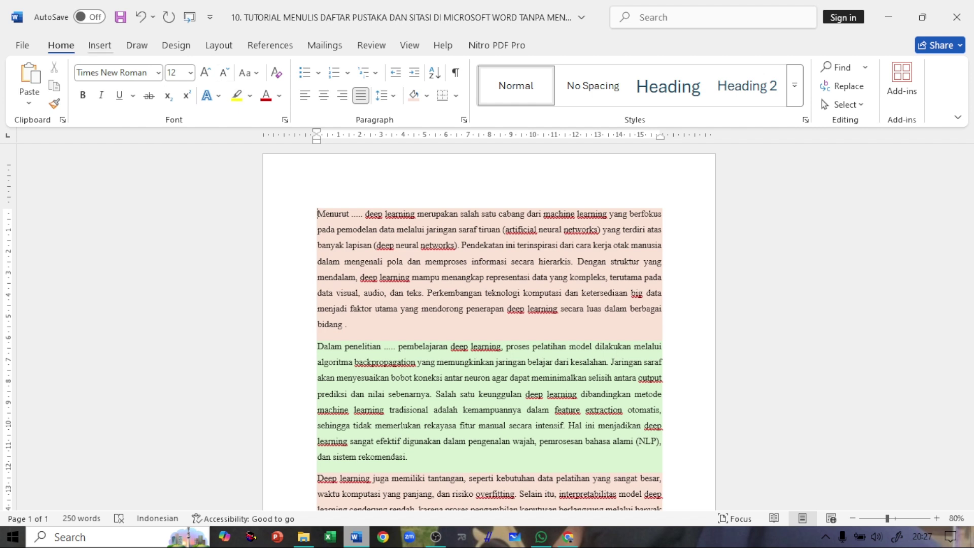
- Display the citation and bibliography tools and examine the document's paragraphs for the places where citations are missing
{"action": "left_click", "coordinate": [270, 45]}
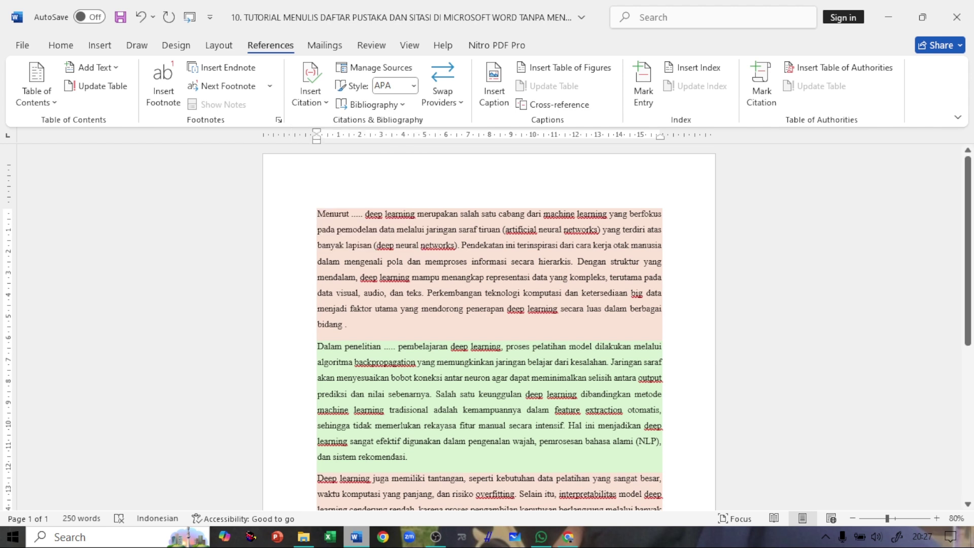
{"action": "left_click", "coordinate": [449, 277]}
{"action": "left_click", "coordinate": [360, 214]}
{"action": "scroll", "coordinate": [488, 330], "scroll_direction": "down", "scroll_amount": 3}
{"action": "scroll", "coordinate": [489, 329], "scroll_direction": "up", "scroll_amount": 3}
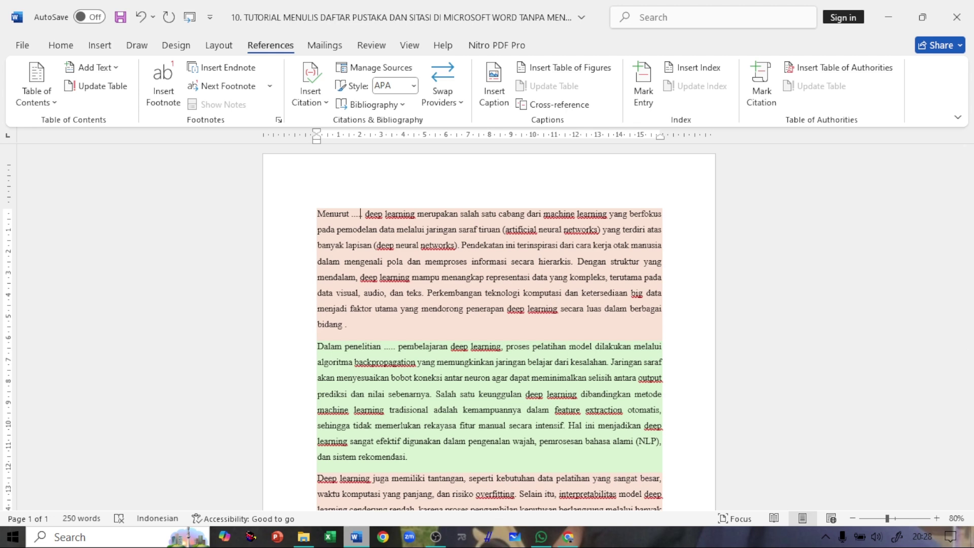
{"action": "scroll", "coordinate": [489, 332], "scroll_direction": "down", "scroll_amount": 1}
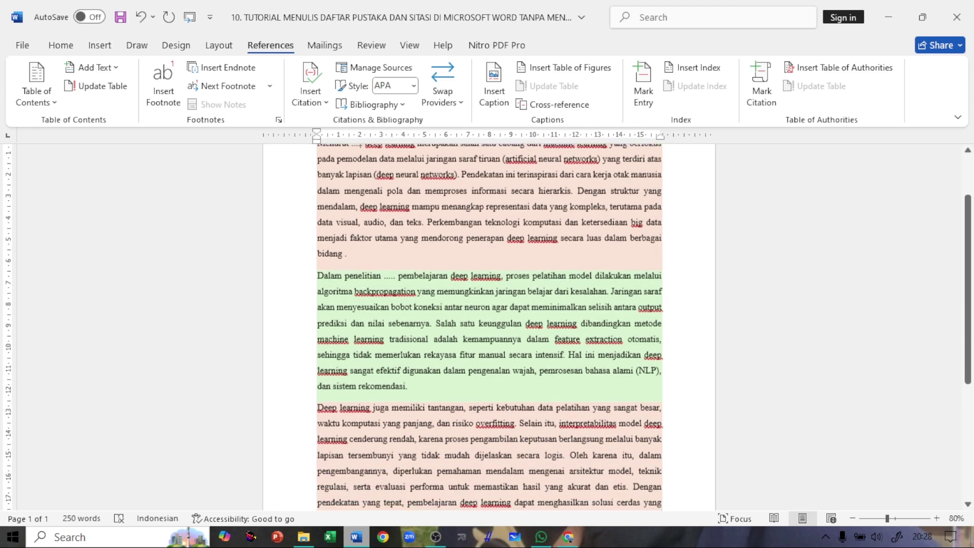
{"action": "scroll", "coordinate": [489, 333], "scroll_direction": "up", "scroll_amount": 1}
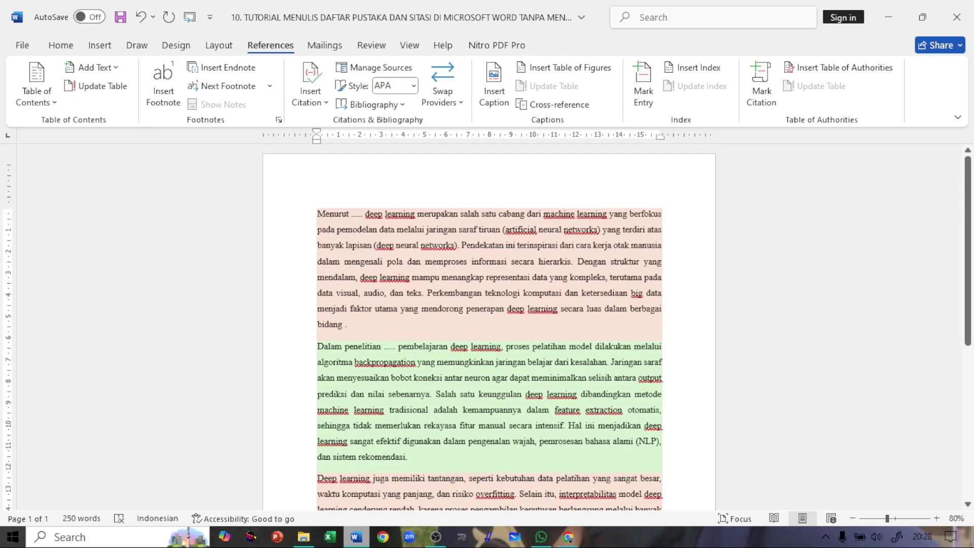
{"action": "left_click_drag", "start_coordinate": [317, 213], "coordinate": [350, 325]}
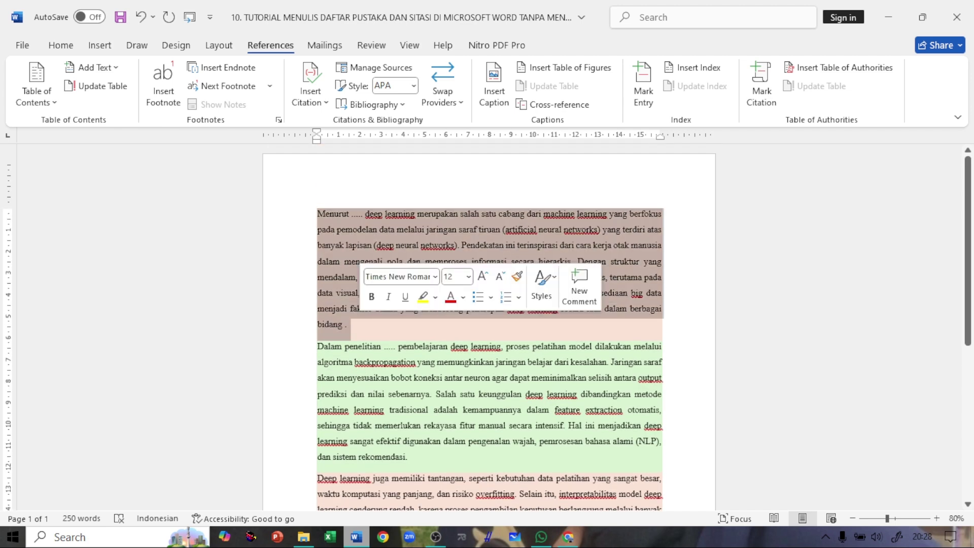
{"action": "left_click", "coordinate": [362, 309]}
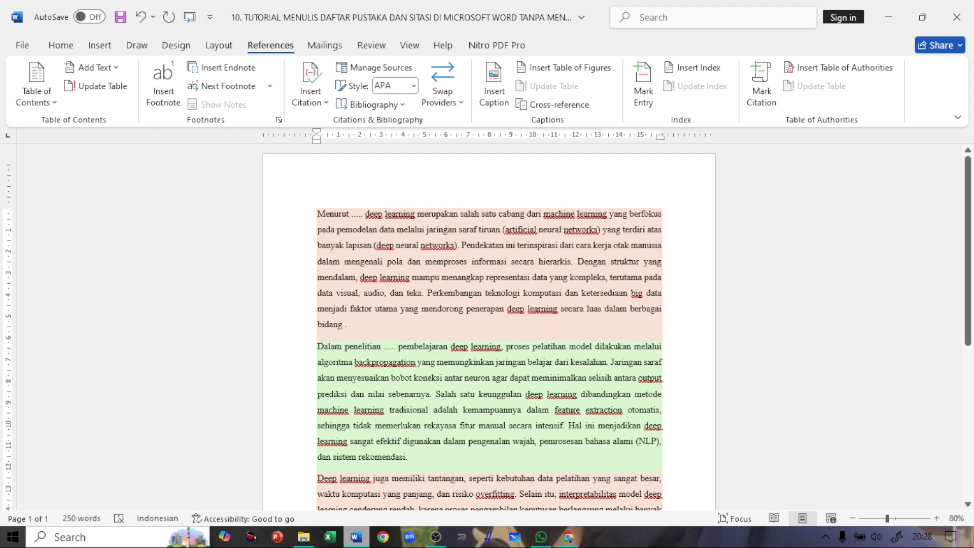
{"action": "left_click", "coordinate": [370, 214]}
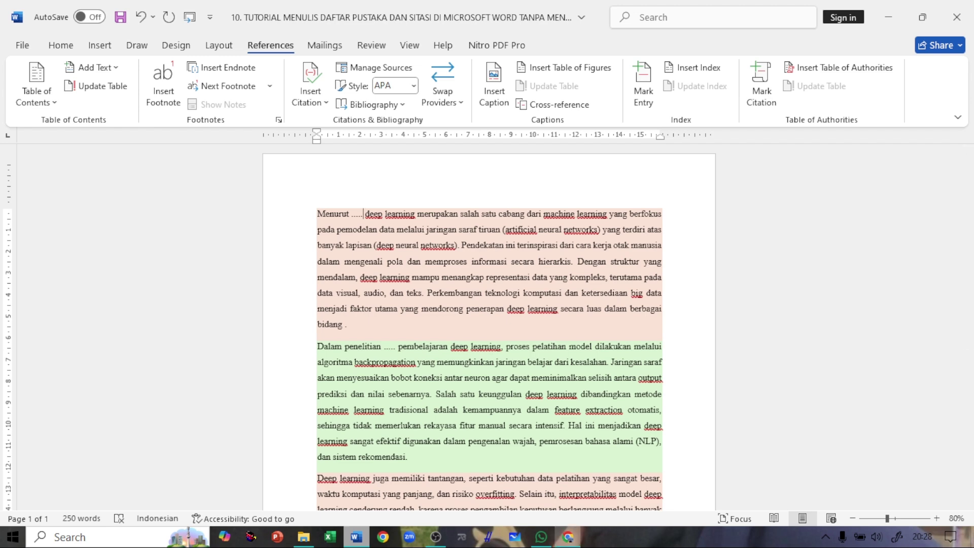
- Switch to Chrome and arrange the journal article page on bajangjournal.com side by side with the Word document, showing the article's title
{"action": "left_click", "coordinate": [568, 537]}
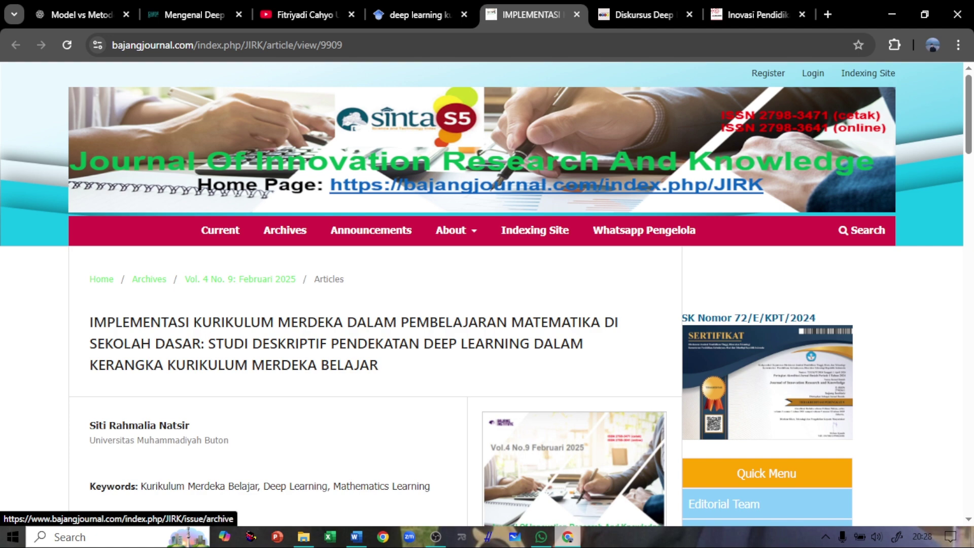
{"action": "scroll", "coordinate": [482, 294], "scroll_direction": "down", "scroll_amount": 3}
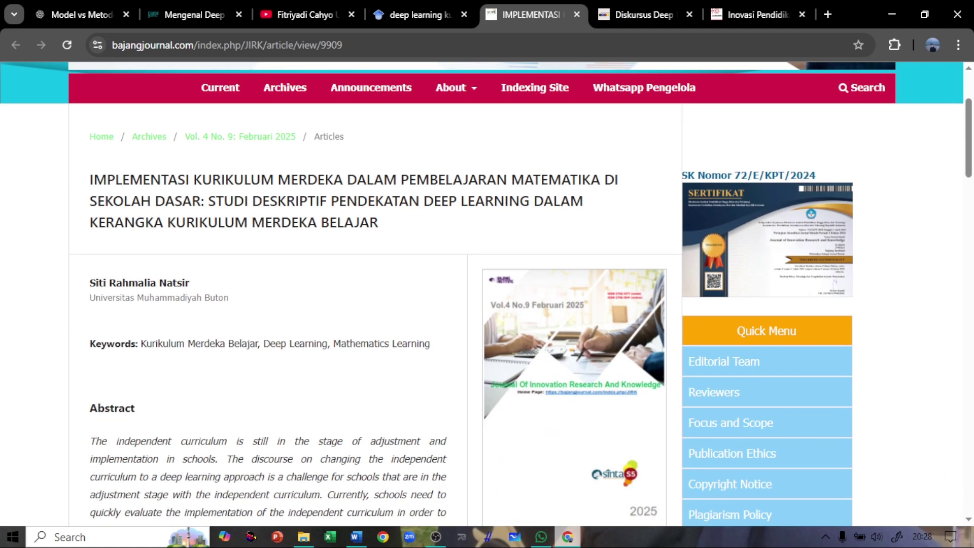
{"action": "scroll", "coordinate": [521, 293], "scroll_direction": "down", "scroll_amount": 1}
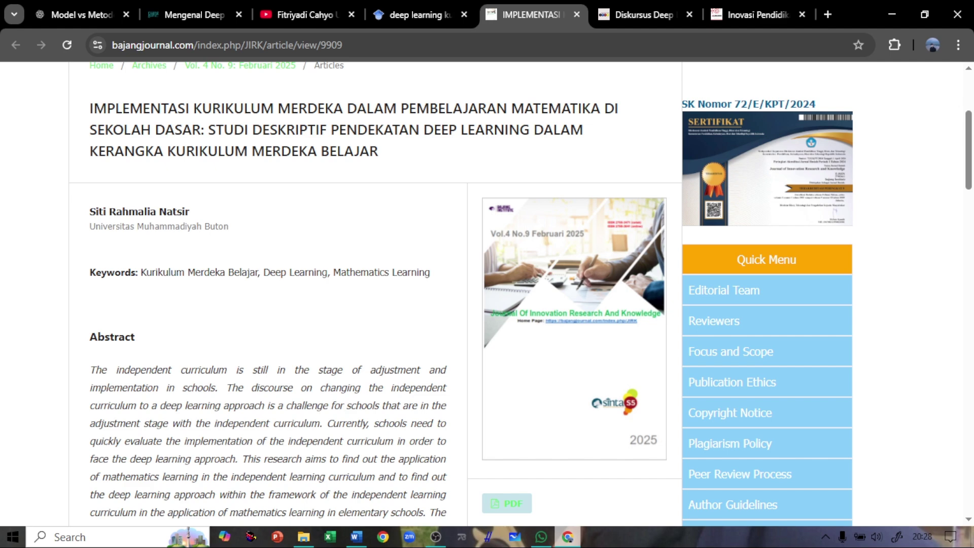
{"action": "key", "text": "super+Right"}
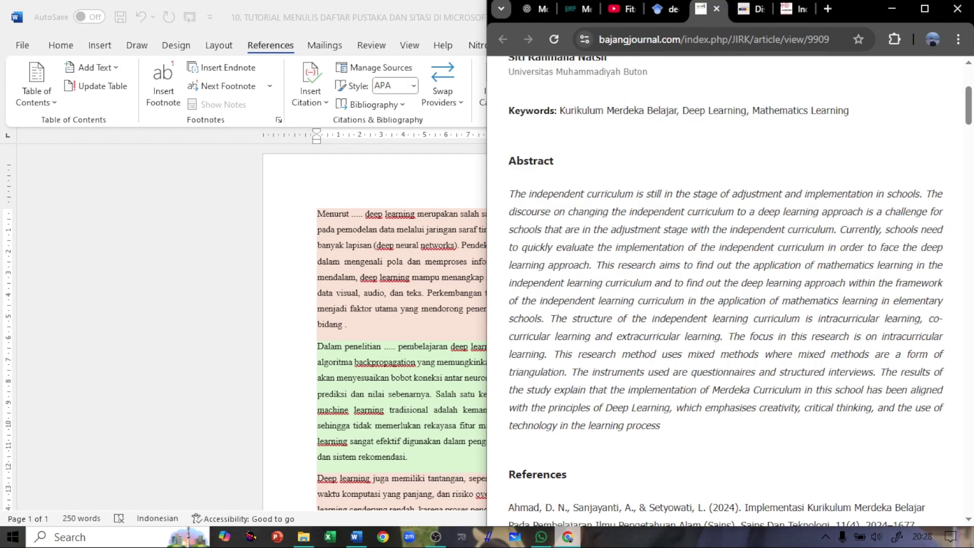
{"action": "key", "text": "alt+Tab"}
{"action": "key", "text": "super+Left"}
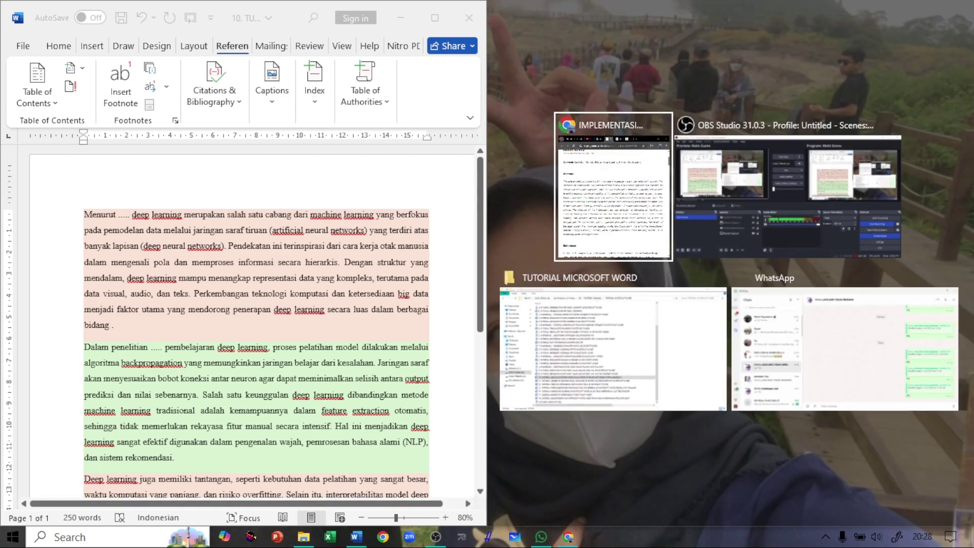
{"action": "key", "text": "Return"}
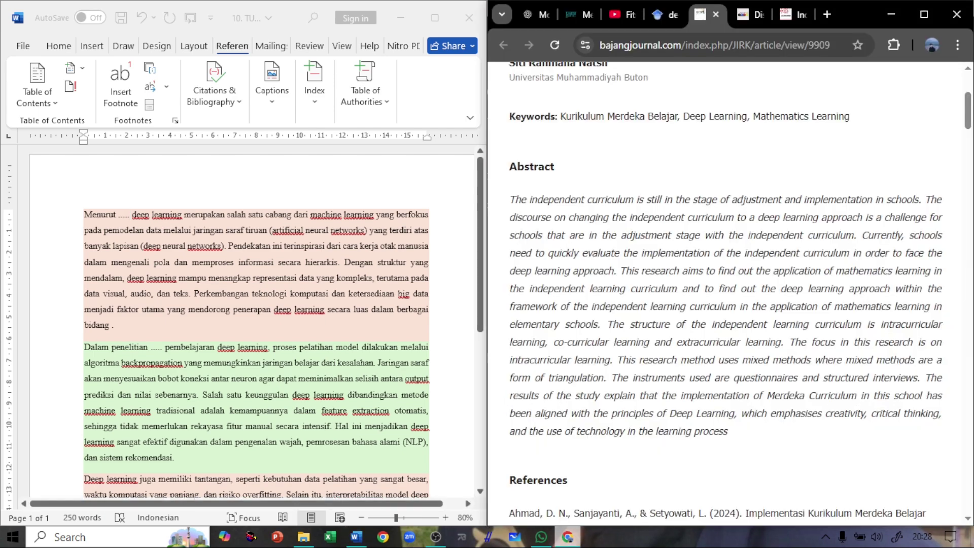
{"action": "scroll", "coordinate": [730, 294], "scroll_direction": "down", "scroll_amount": 4}
{"action": "scroll", "coordinate": [731, 294], "scroll_direction": "up", "scroll_amount": 10}
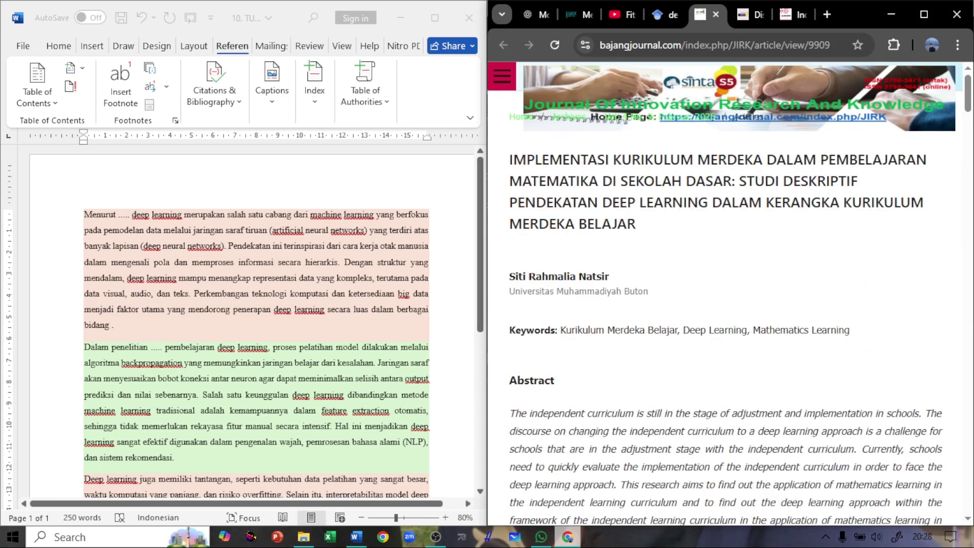
- Delete the dotted placeholder after "Menurut" in the first paragraph of the Word document
{"action": "mouse_move", "coordinate": [435, 536]}
{"action": "left_click", "coordinate": [130, 215]}
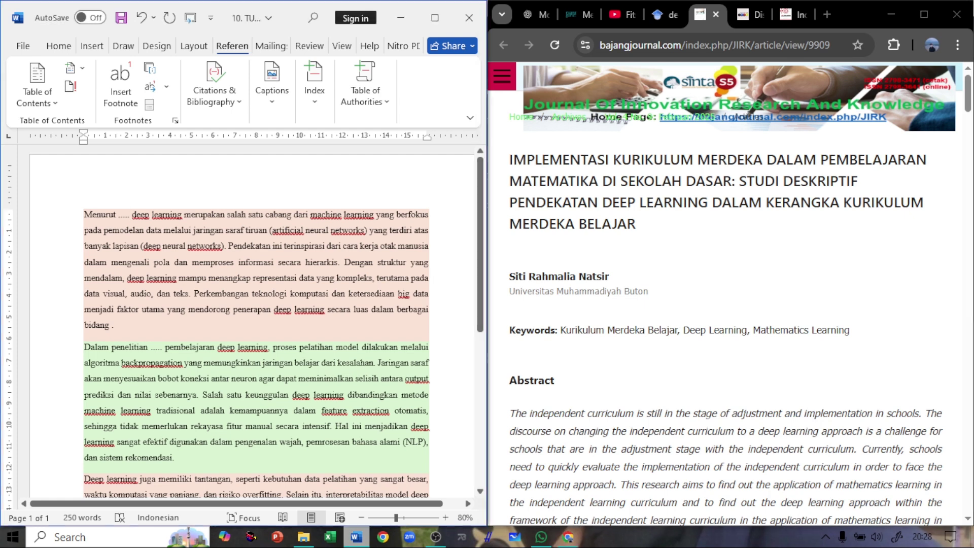
{"action": "left_click_drag", "start_coordinate": [83, 214], "coordinate": [228, 246]}
{"action": "left_click", "coordinate": [227, 246]}
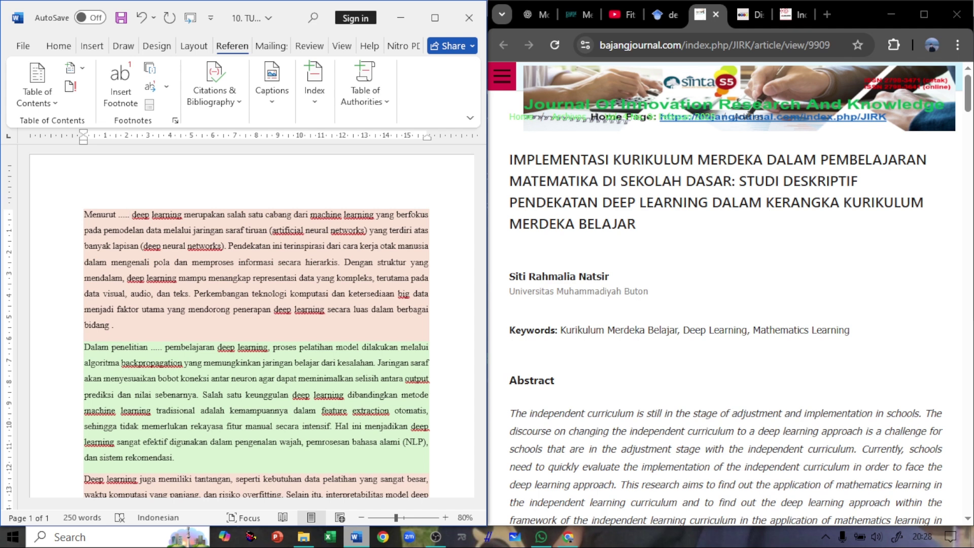
{"action": "left_click_drag", "start_coordinate": [635, 224], "coordinate": [509, 159]}
{"action": "left_click", "coordinate": [509, 160]}
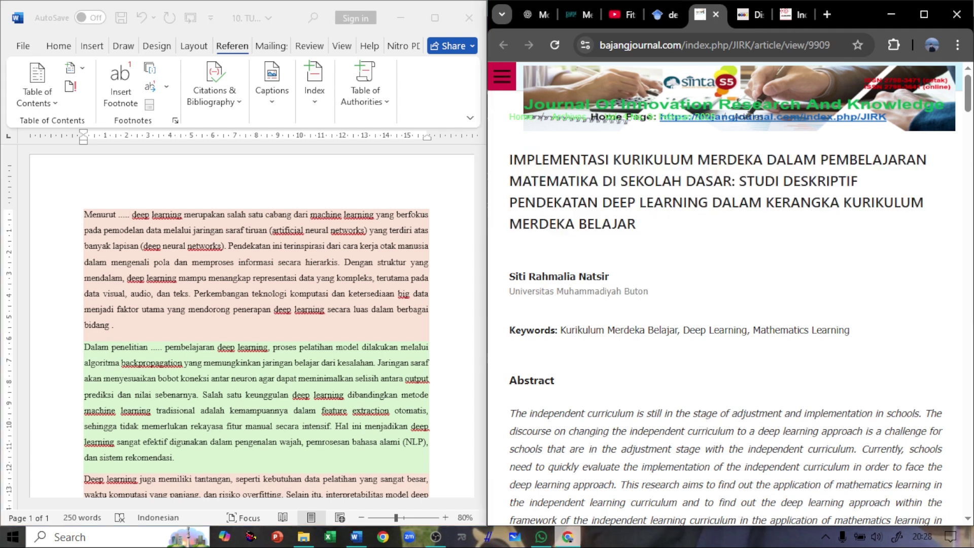
{"action": "key", "text": "alt+Tab"}
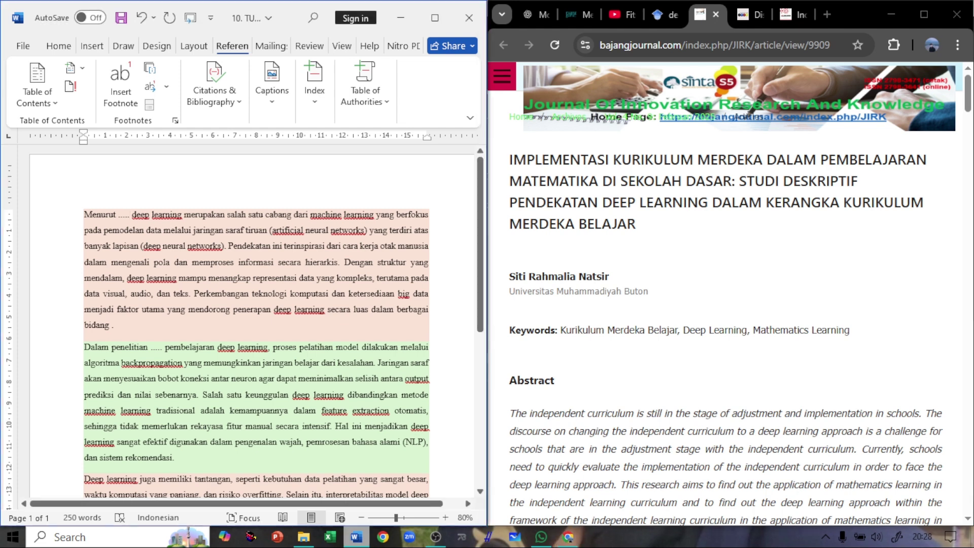
{"action": "key", "text": "BackSpace"}
{"action": "key", "text": "BackSpace"}
{"action": "key", "text": "BackSpace"}
{"action": "key", "text": "BackSpace"}
{"action": "key", "text": "BackSpace"}
{"action": "key", "text": "BackSpace"}
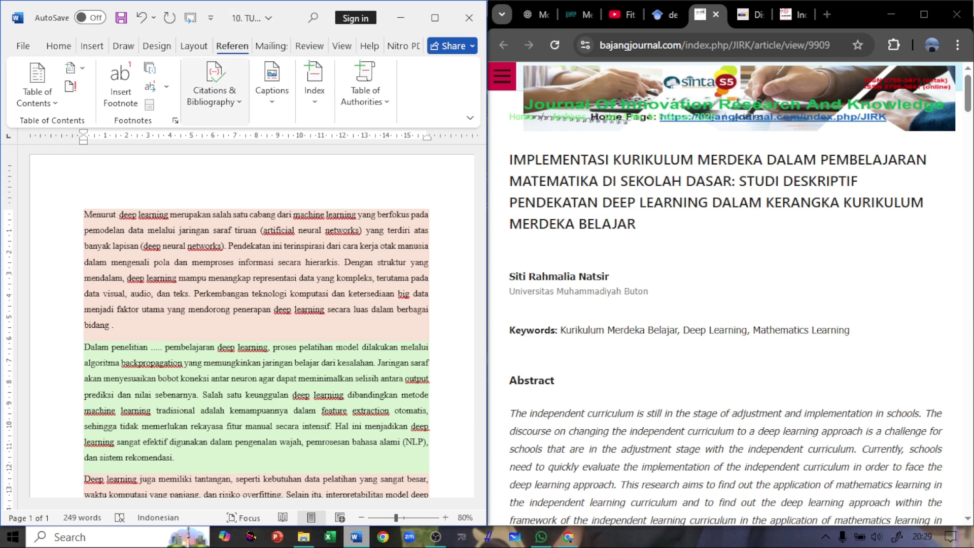
- Start a new source for a citation after "Menurut" and set its type to Journal Article
{"action": "left_click", "coordinate": [214, 86]}
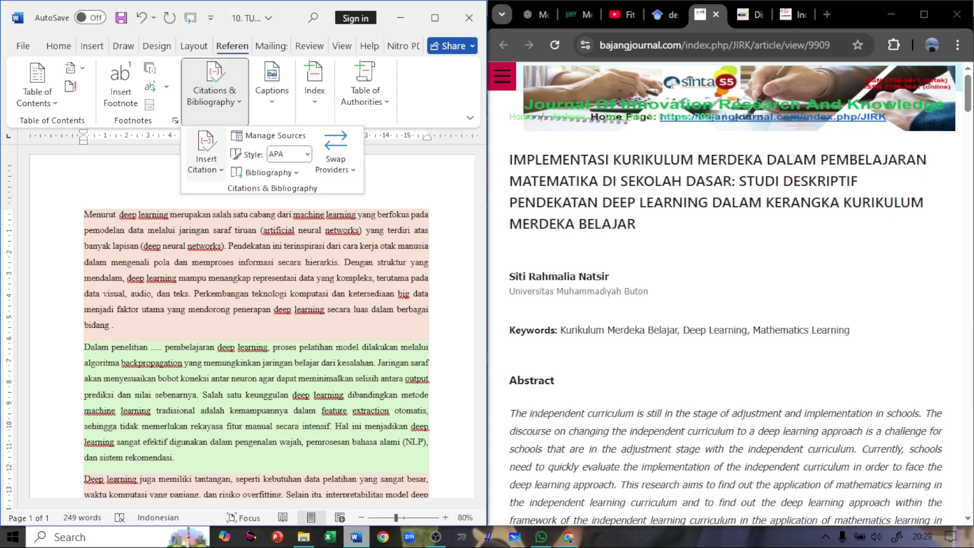
{"action": "left_click", "coordinate": [206, 162]}
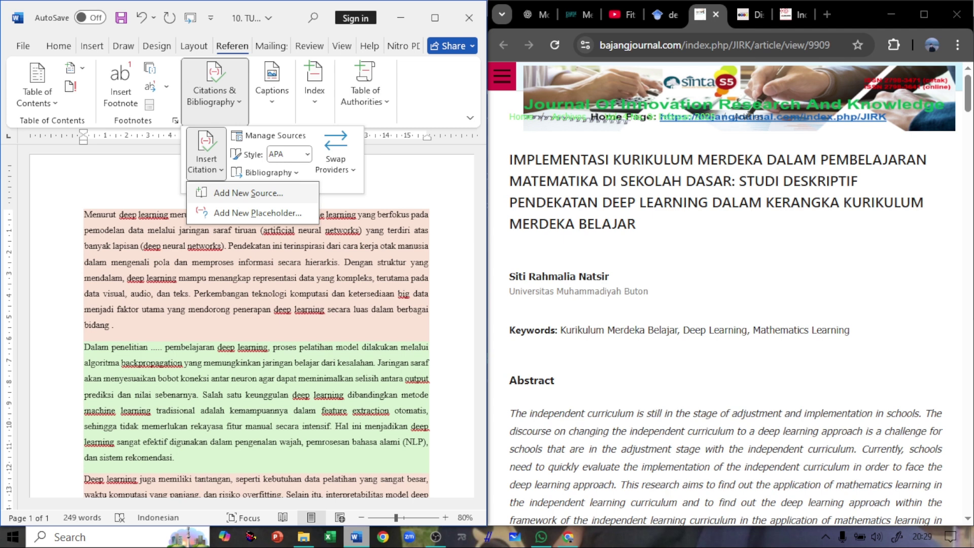
{"action": "left_click", "coordinate": [249, 193]}
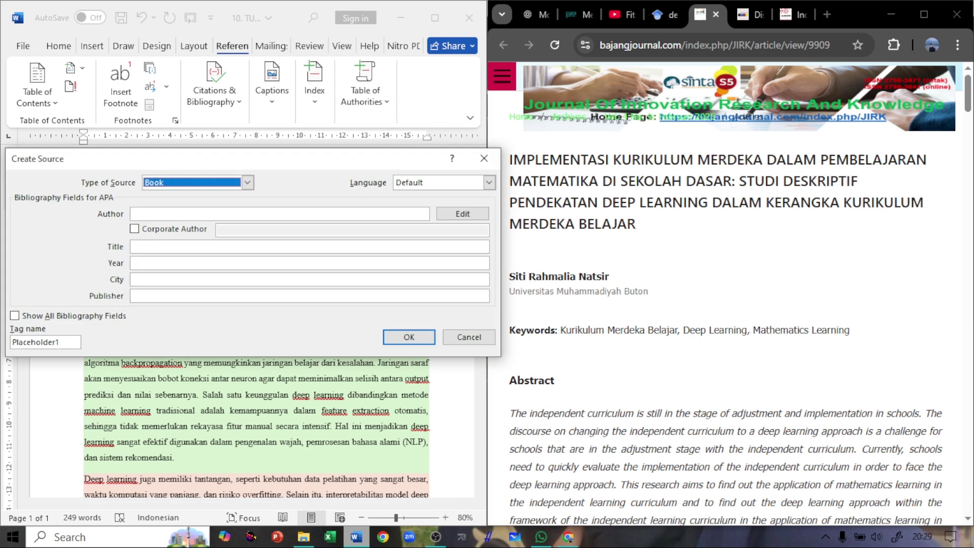
{"action": "left_click_drag", "start_coordinate": [203, 159], "coordinate": [207, 228]}
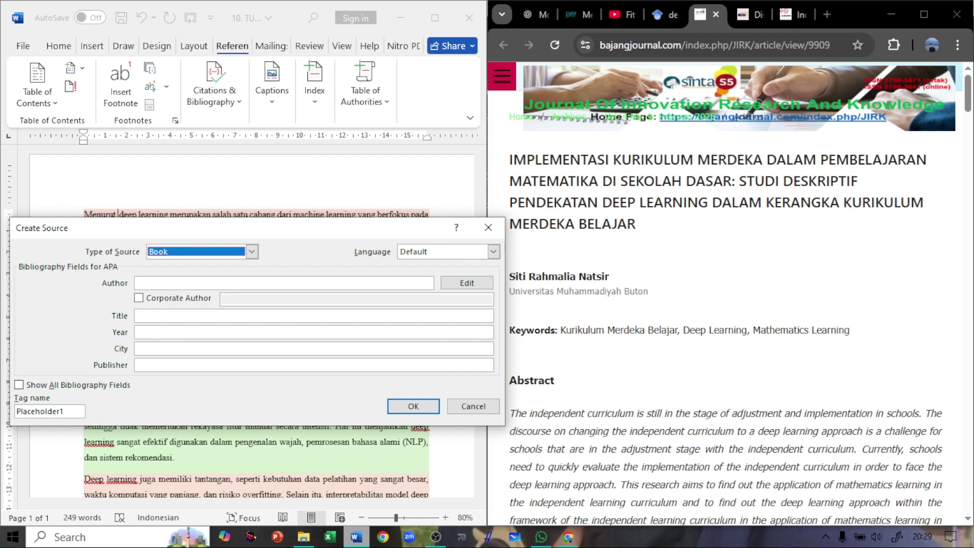
{"action": "left_click", "coordinate": [252, 251]}
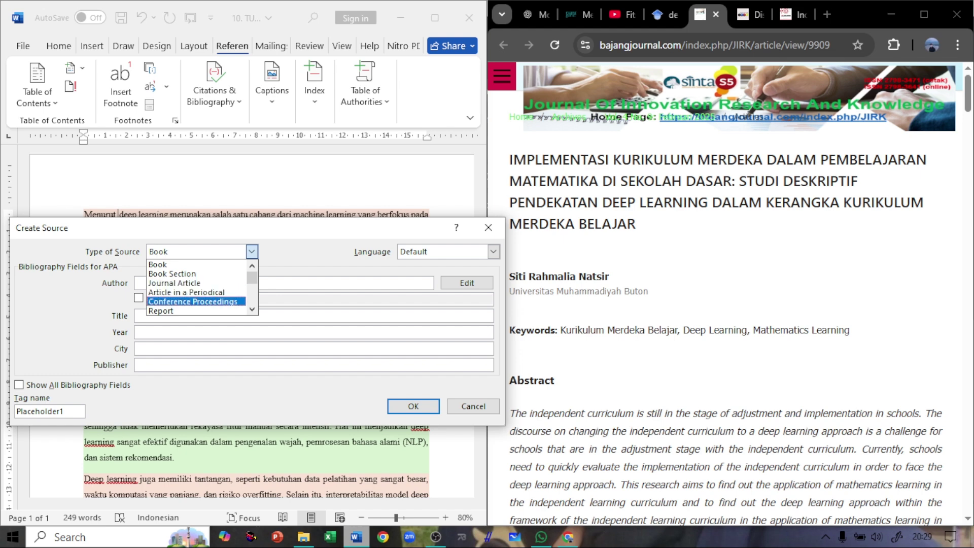
{"action": "scroll", "coordinate": [198, 296], "scroll_direction": "down", "scroll_amount": 2}
{"action": "scroll", "coordinate": [209, 275], "scroll_direction": "down", "scroll_amount": 1}
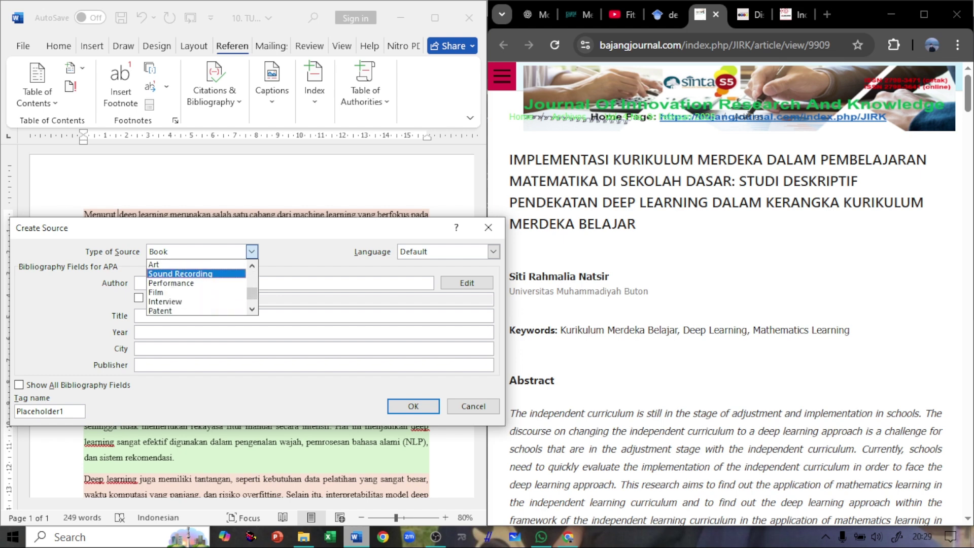
{"action": "scroll", "coordinate": [210, 275], "scroll_direction": "up", "scroll_amount": 3}
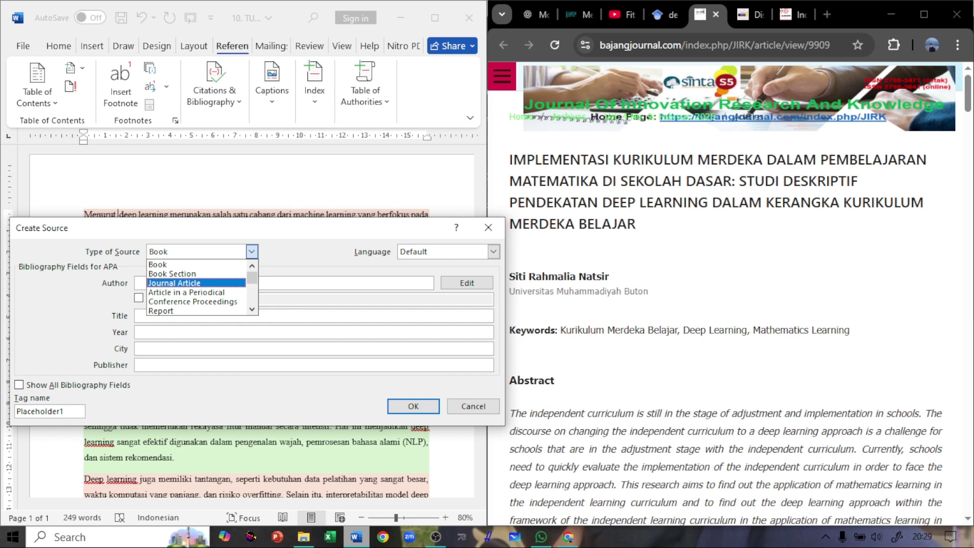
{"action": "left_click", "coordinate": [174, 283]}
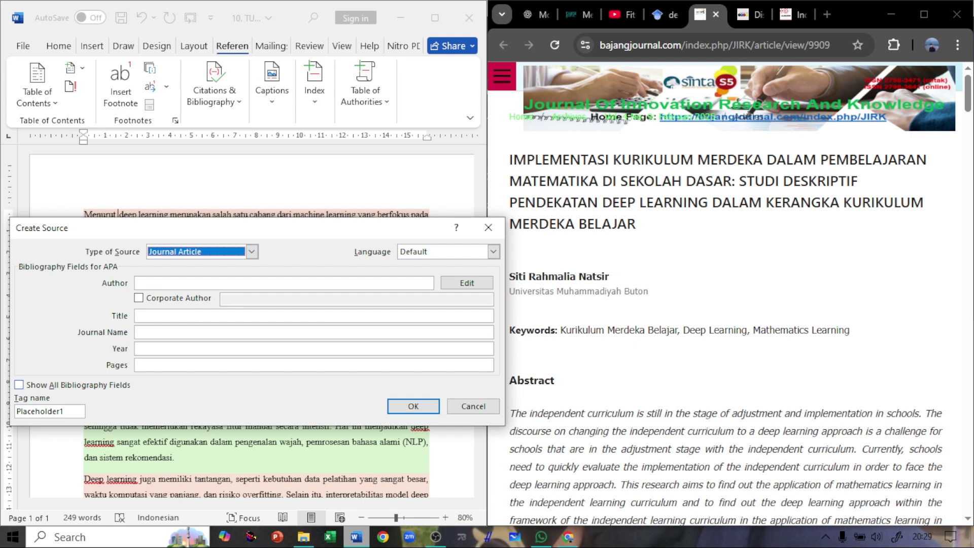
- Show all bibliography fields for the journal article source, examine them and close the source form without saving
{"action": "key", "text": "alt+a"}
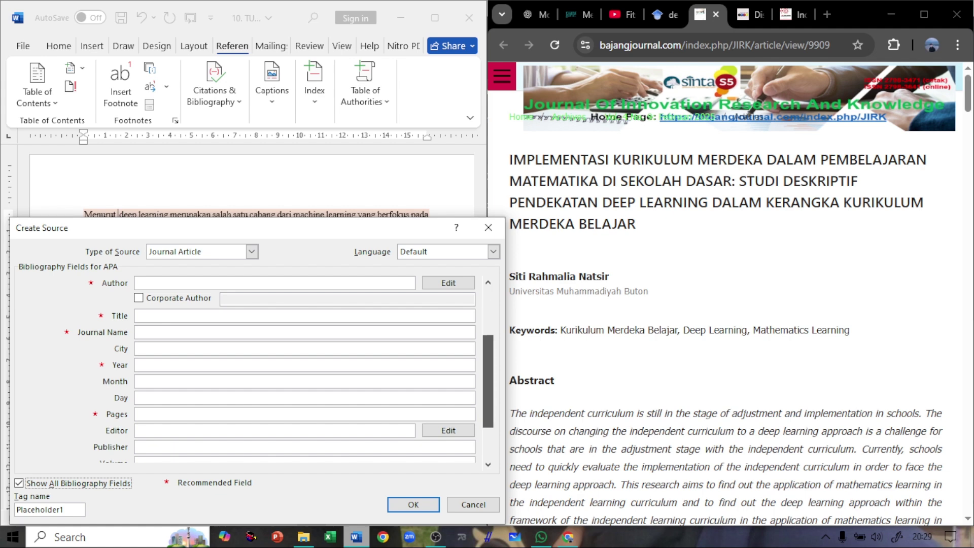
{"action": "scroll", "coordinate": [304, 370], "scroll_direction": "down", "scroll_amount": 3}
{"action": "scroll", "coordinate": [304, 370], "scroll_direction": "down", "scroll_amount": 2}
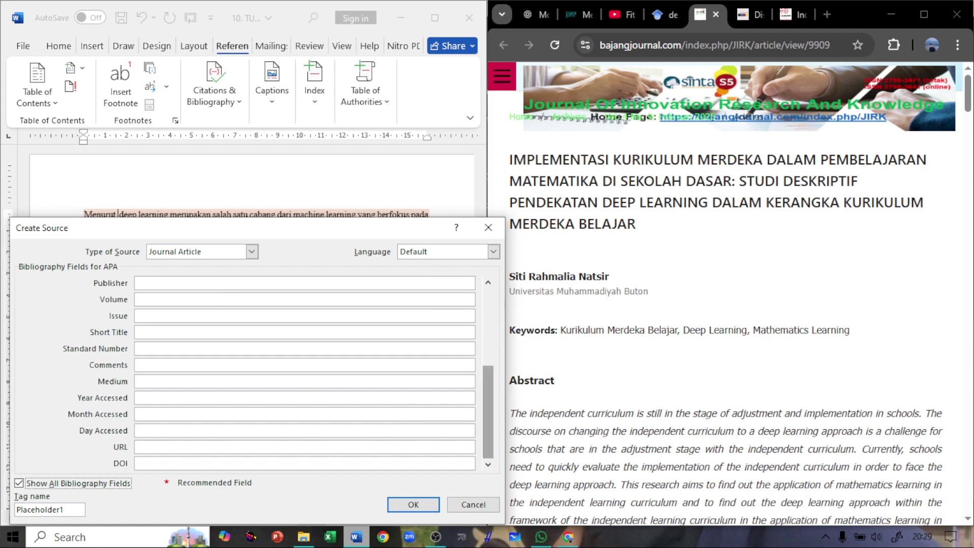
{"action": "scroll", "coordinate": [304, 370], "scroll_direction": "up", "scroll_amount": 5}
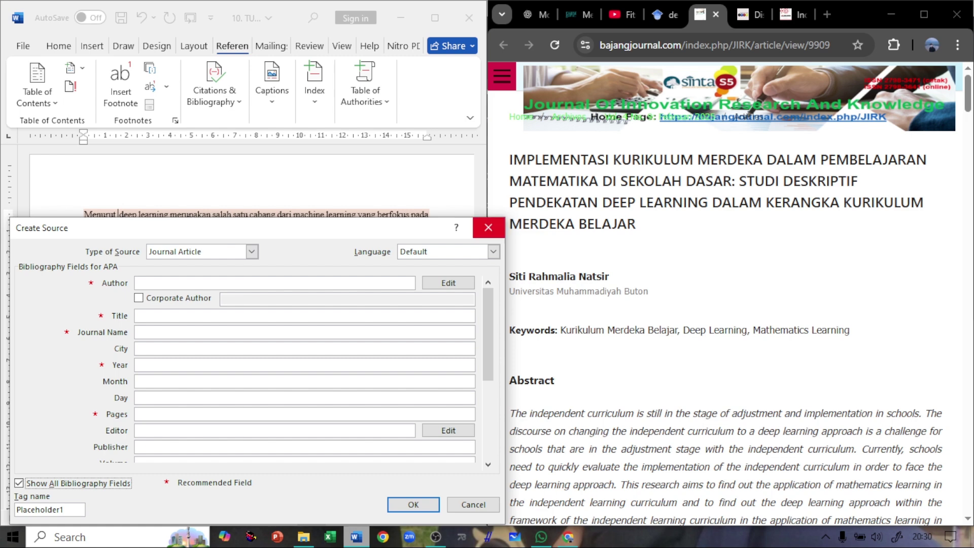
{"action": "left_click", "coordinate": [487, 227]}
- Examine the available citation styles and leave the list without changing the style
{"action": "left_click", "coordinate": [214, 86]}
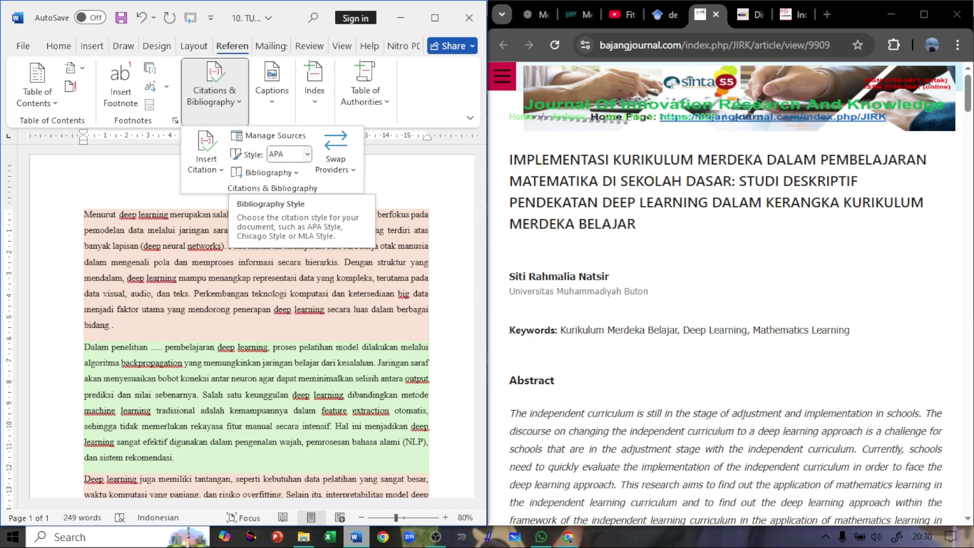
{"action": "left_click", "coordinate": [307, 154]}
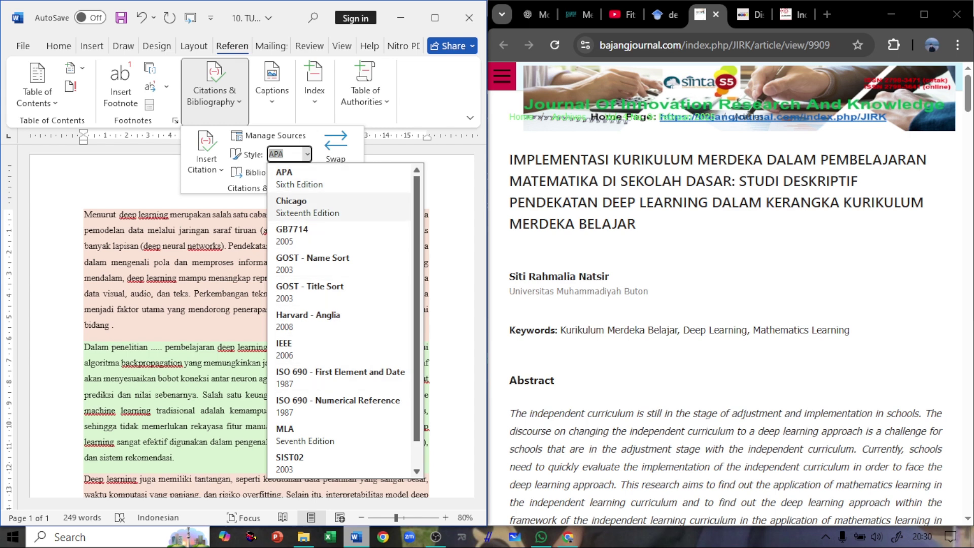
{"action": "scroll", "coordinate": [335, 292], "scroll_direction": "down", "scroll_amount": 1}
{"action": "scroll", "coordinate": [335, 435], "scroll_direction": "up", "scroll_amount": 1}
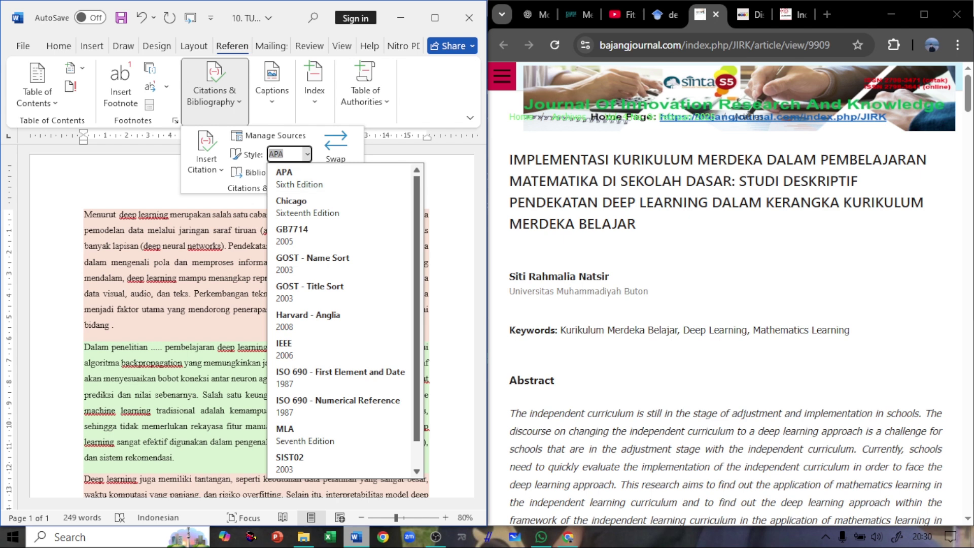
{"action": "key", "text": "Escape"}
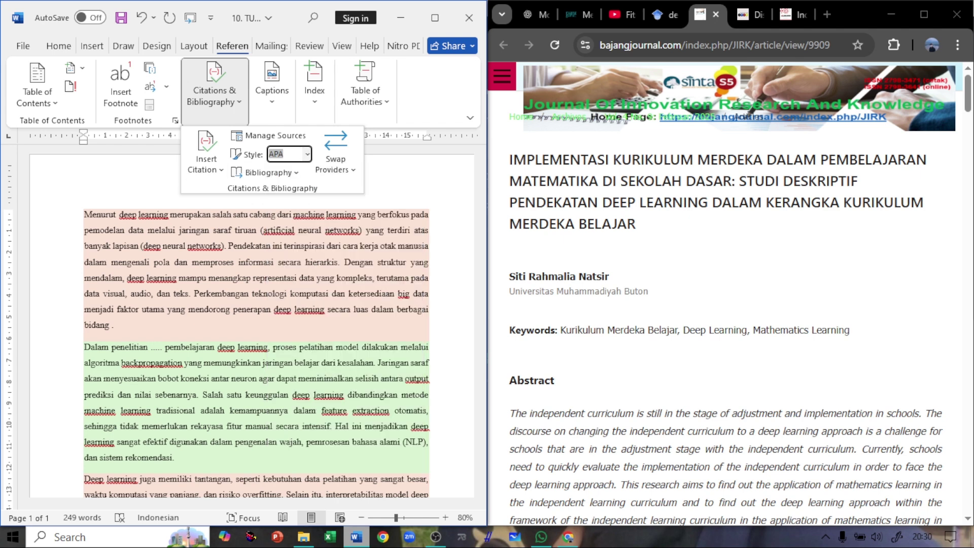
- Start a new journal article source for a citation after "Menurut" and show all its bibliography fields
{"action": "left_click", "coordinate": [206, 160]}
{"action": "left_click", "coordinate": [249, 194]}
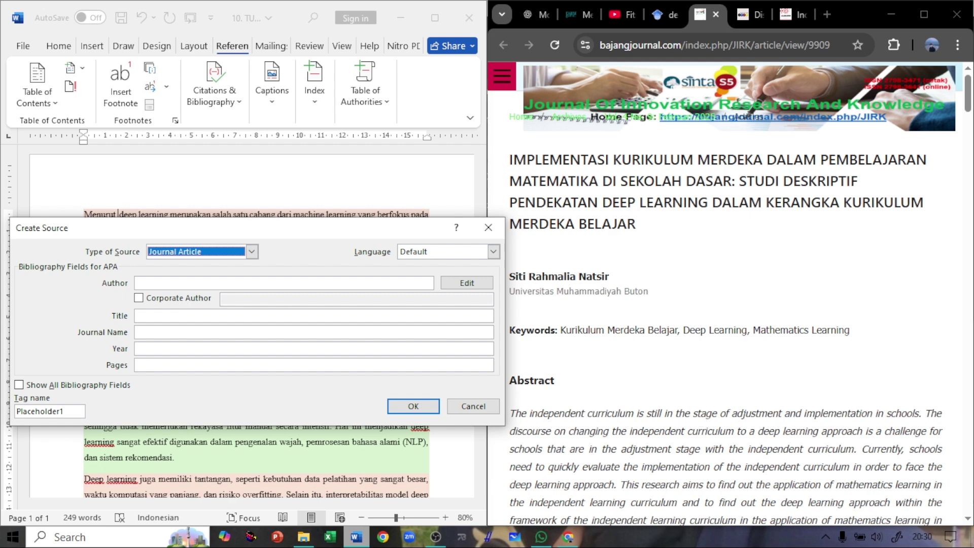
{"action": "left_click_drag", "start_coordinate": [406, 311], "coordinate": [237, 282]}
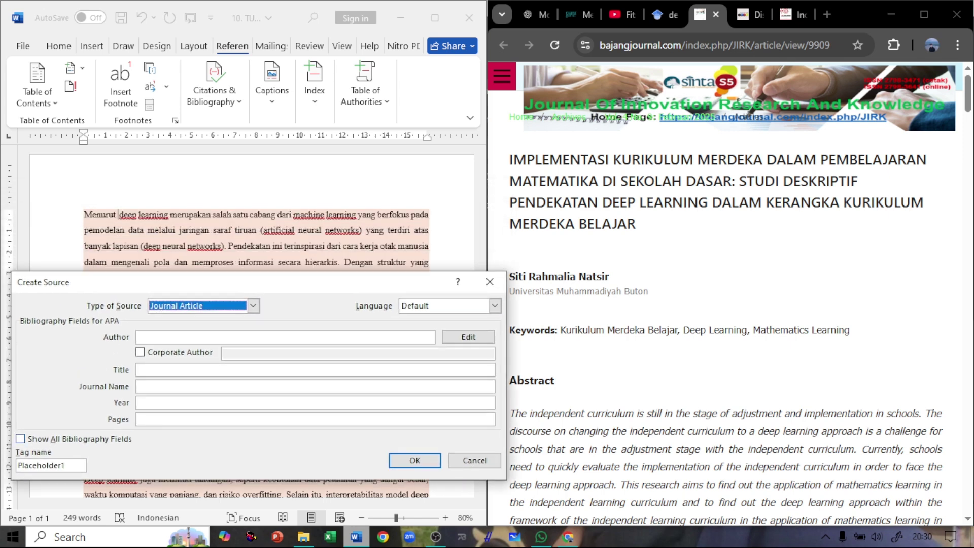
{"action": "key", "text": "alt+a"}
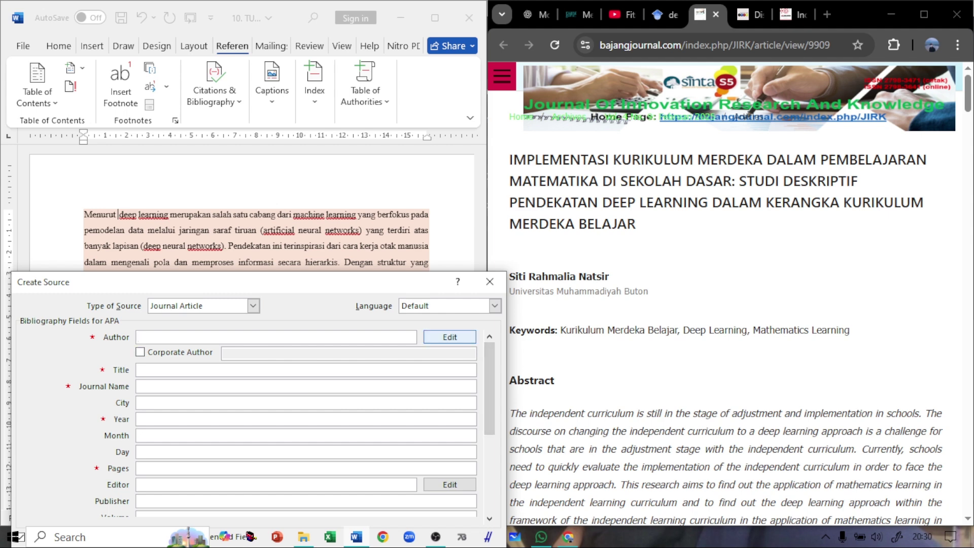
- Add the article author's last, first and middle names to the source as separate name parts
{"action": "left_click", "coordinate": [449, 337]}
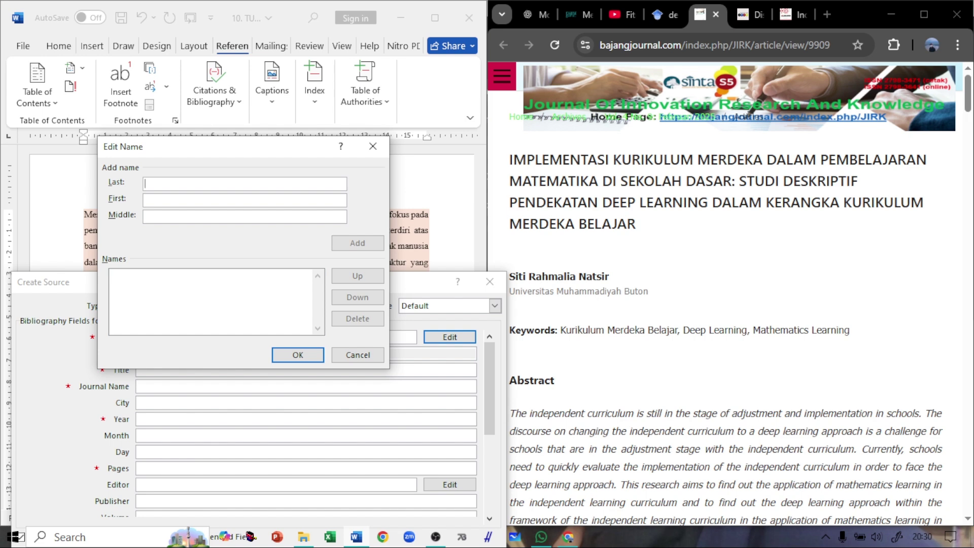
{"action": "type", "text": "Natsir"}
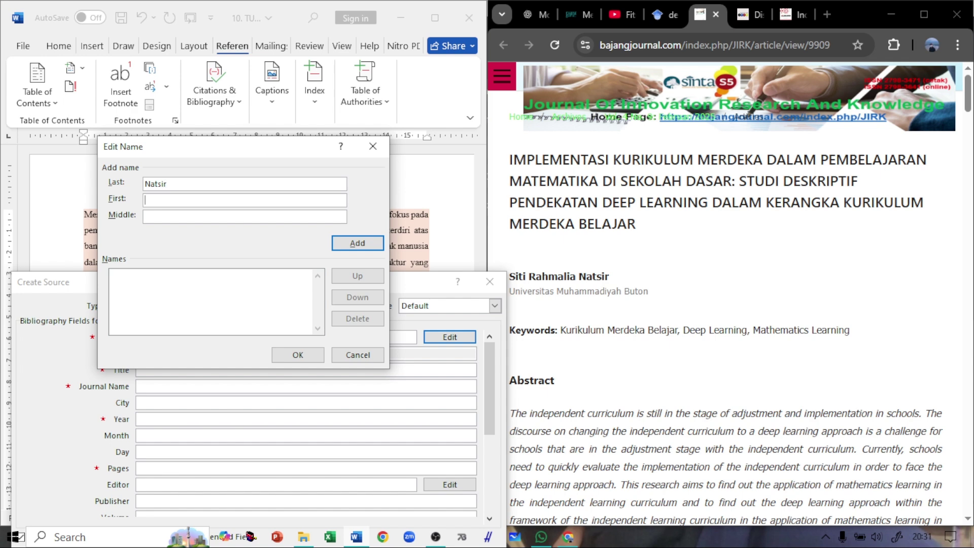
{"action": "type", "text": "Siti"}
{"action": "left_click", "coordinate": [146, 217]}
{"action": "type", "text": "Rahmalia"}
{"action": "key", "text": "Return"}
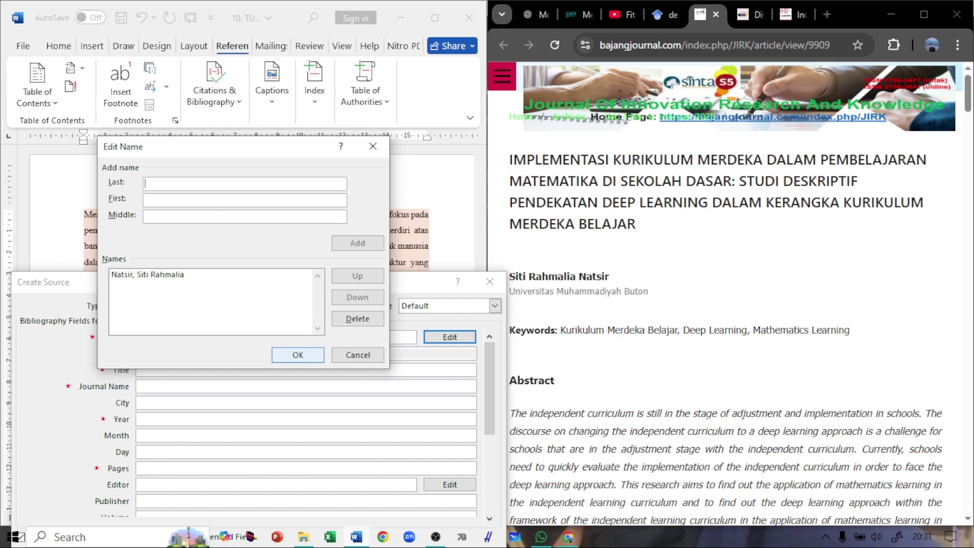
{"action": "key", "text": "Return"}
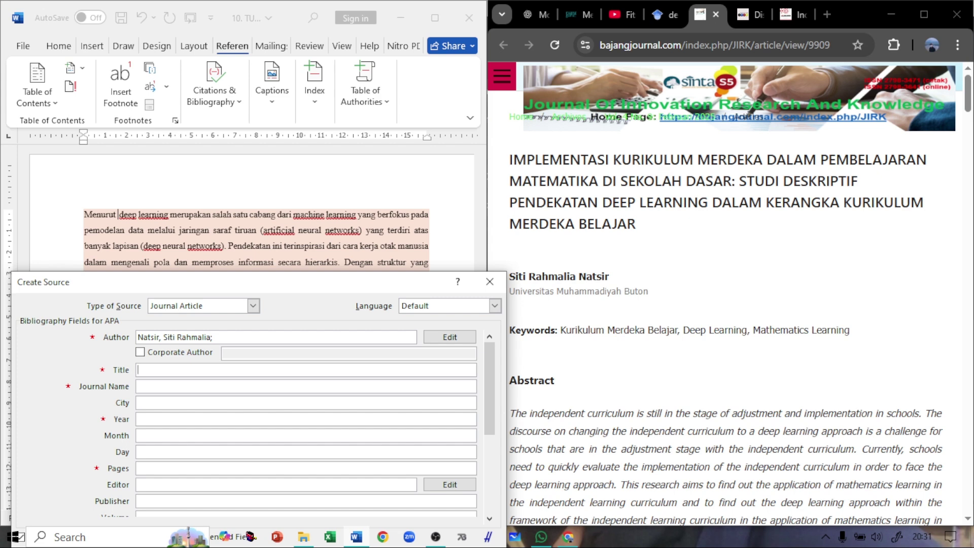
- Copy the full article title from the journal's web page and paste it as the source's title
{"action": "left_click_drag", "start_coordinate": [510, 159], "coordinate": [636, 223]}
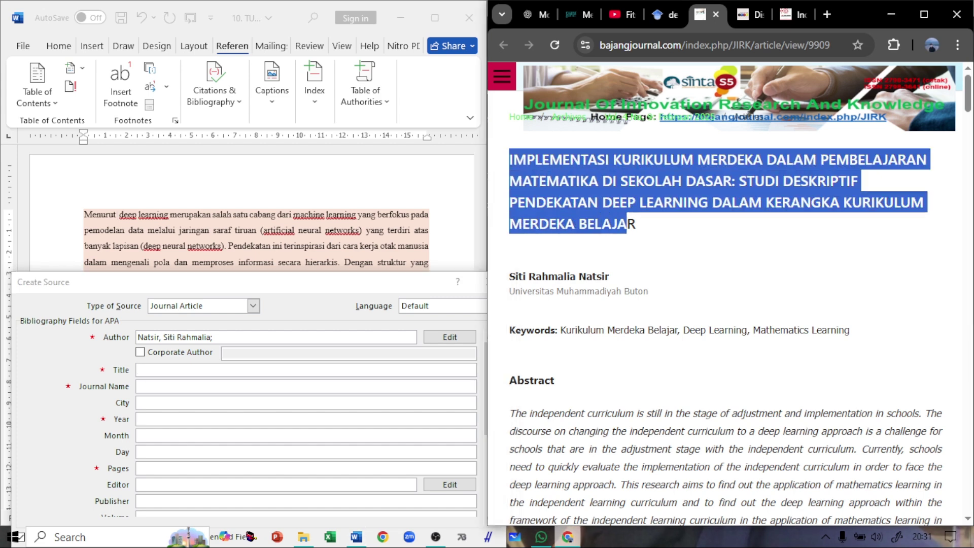
{"action": "right_click", "coordinate": [635, 224]}
{"action": "left_click", "coordinate": [421, 232]}
{"action": "left_click", "coordinate": [231, 370]}
{"action": "right_click", "coordinate": [230, 369]}
{"action": "left_click", "coordinate": [264, 411]}
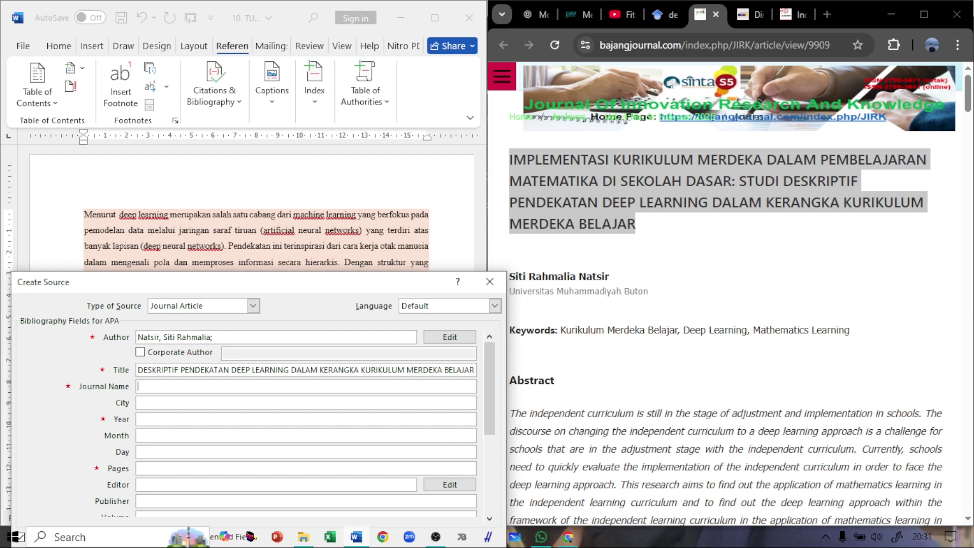
- Set the source's journal name to "Journal Of Innovation Research And Knowledge" and its year to 2025
{"action": "type", "text": "Journal Of Innovation Research a"}
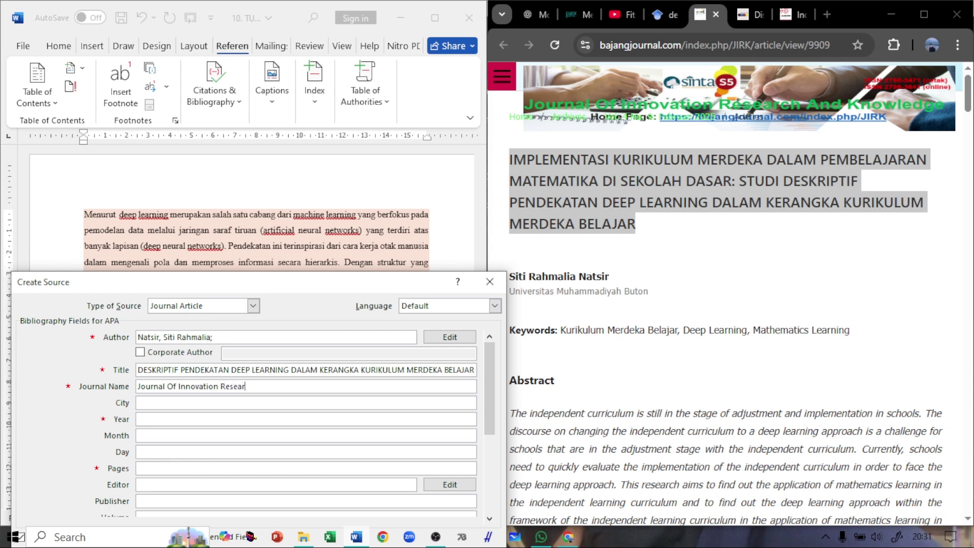
{"action": "key", "text": "BackSpace"}
{"action": "type", "text": "And Knowledge"}
{"action": "scroll", "coordinate": [740, 294], "scroll_direction": "down", "scroll_amount": 8}
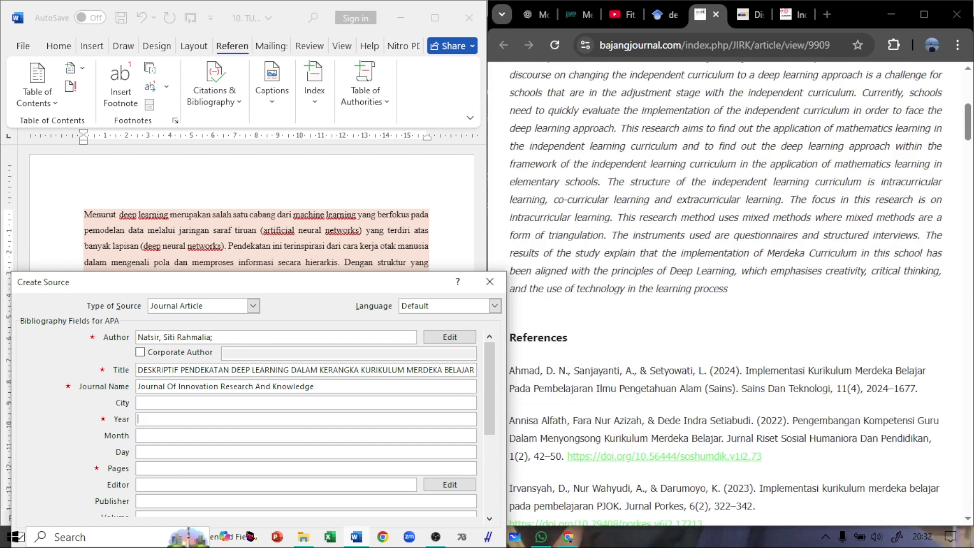
{"action": "scroll", "coordinate": [730, 294], "scroll_direction": "up", "scroll_amount": 10}
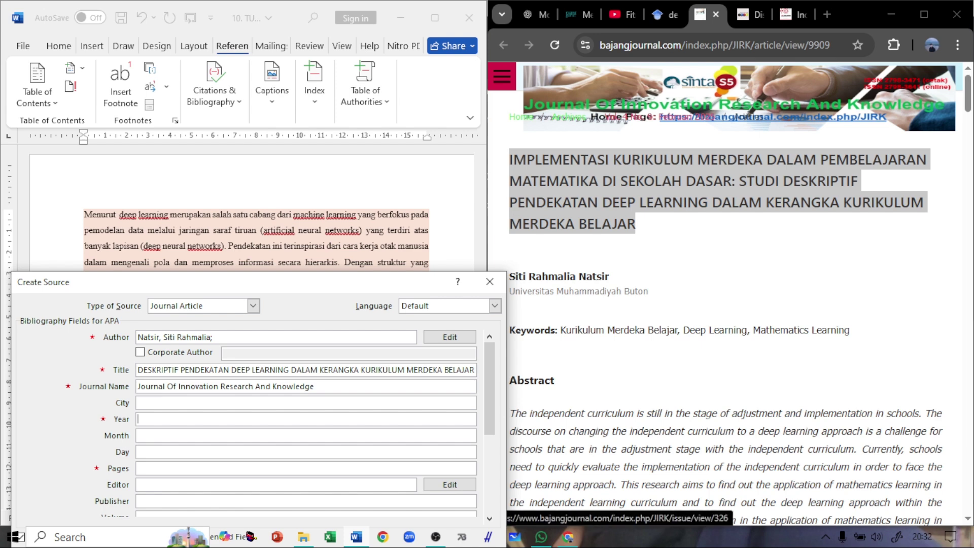
{"action": "type", "text": "2025"}
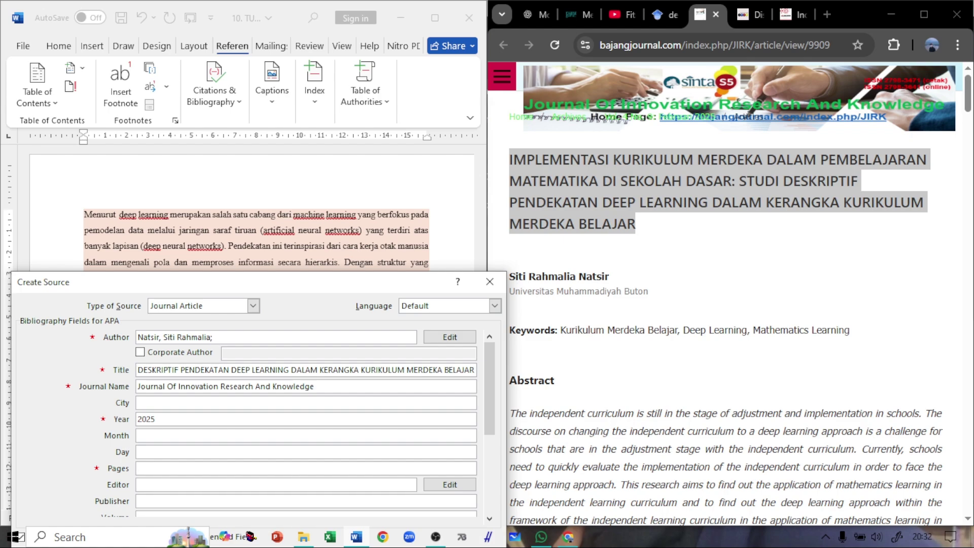
- Find the article's "How to Cite" reference on the web page and set the source's pages to 7263-7274
{"action": "scroll", "coordinate": [726, 294], "scroll_direction": "down", "scroll_amount": 15}
{"action": "scroll", "coordinate": [726, 294], "scroll_direction": "up", "scroll_amount": 8}
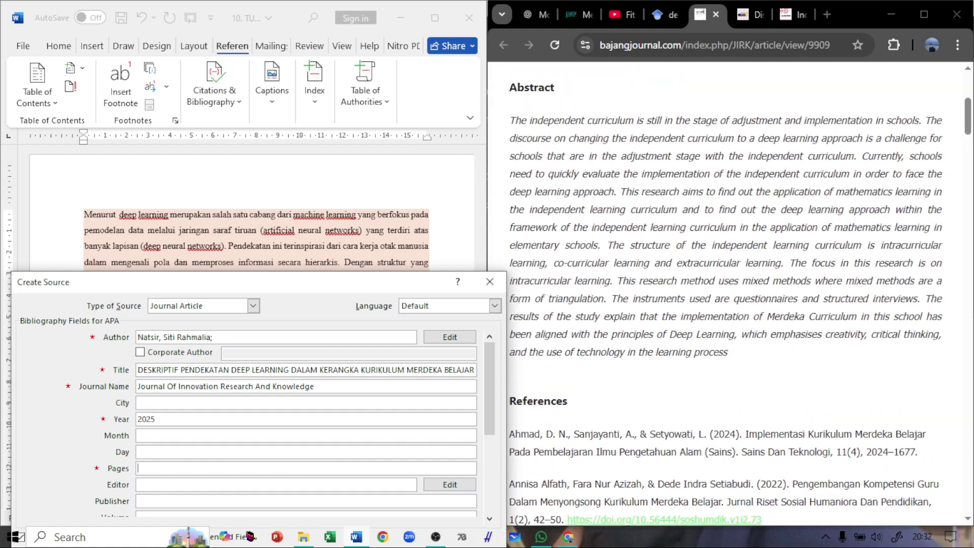
{"action": "scroll", "coordinate": [726, 294], "scroll_direction": "down", "scroll_amount": 20}
{"action": "scroll", "coordinate": [725, 294], "scroll_direction": "down", "scroll_amount": 15}
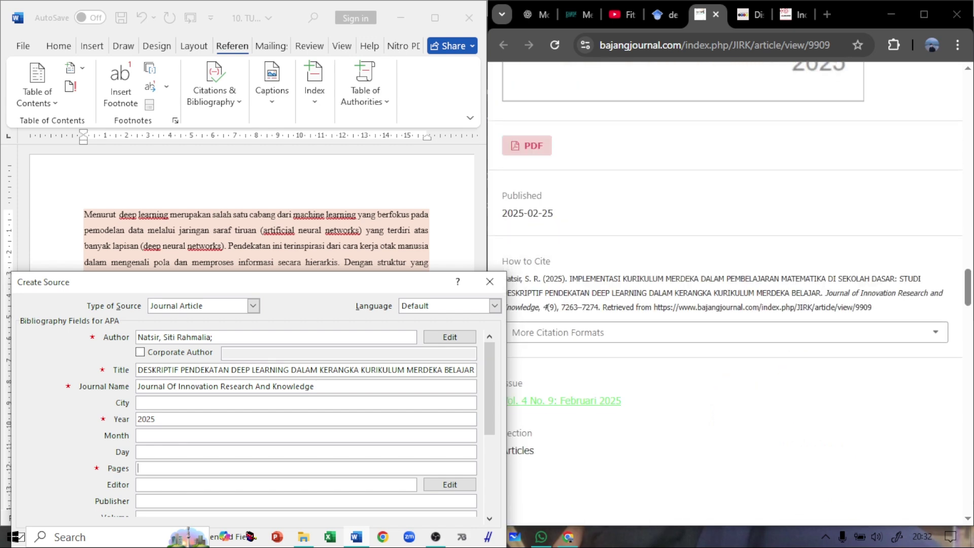
{"action": "scroll", "coordinate": [726, 295], "scroll_direction": "down", "scroll_amount": 1}
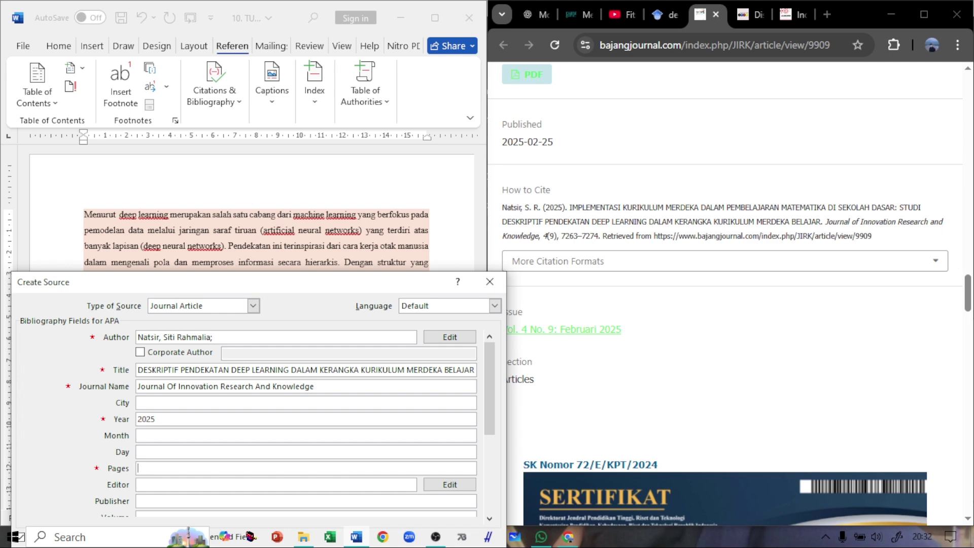
{"action": "type", "text": "7263-7274"}
- Set the source's volume to 4 and its issue to 9
{"action": "left_click_drag", "start_coordinate": [489, 389], "coordinate": [490, 444]}
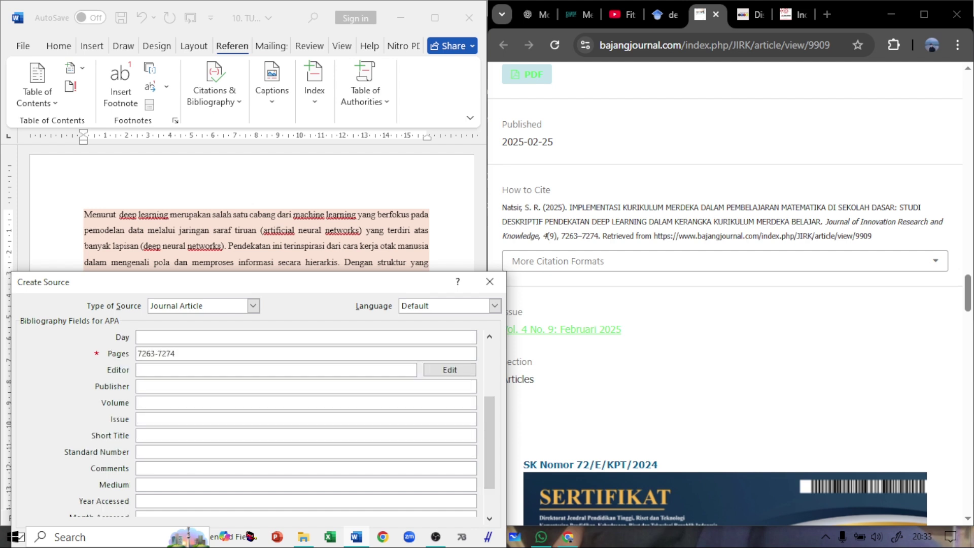
{"action": "type", "text": "4"}
{"action": "key", "text": "Tab"}
{"action": "type", "text": "9"}
{"action": "left_click_drag", "start_coordinate": [490, 441], "coordinate": [490, 464]}
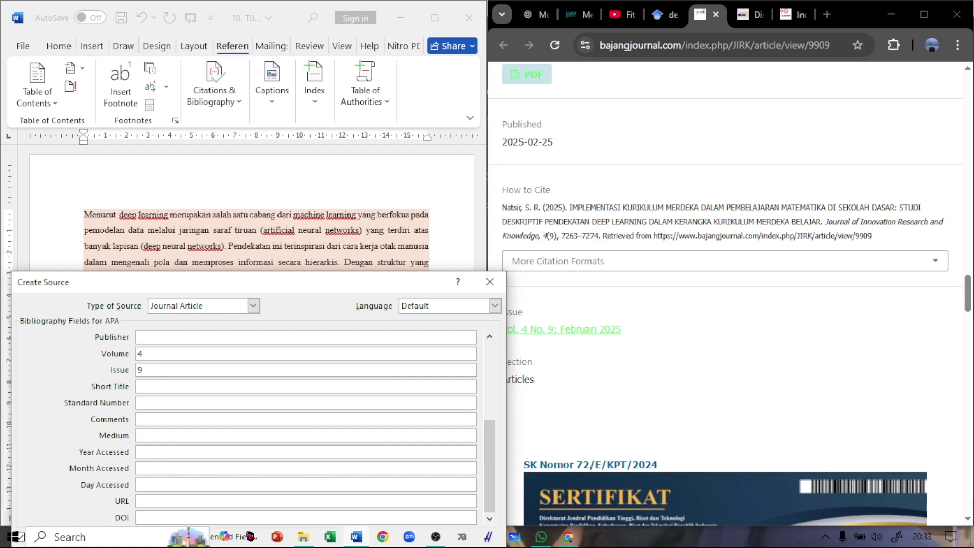
{"action": "left_click_drag", "start_coordinate": [654, 236], "coordinate": [871, 236]}
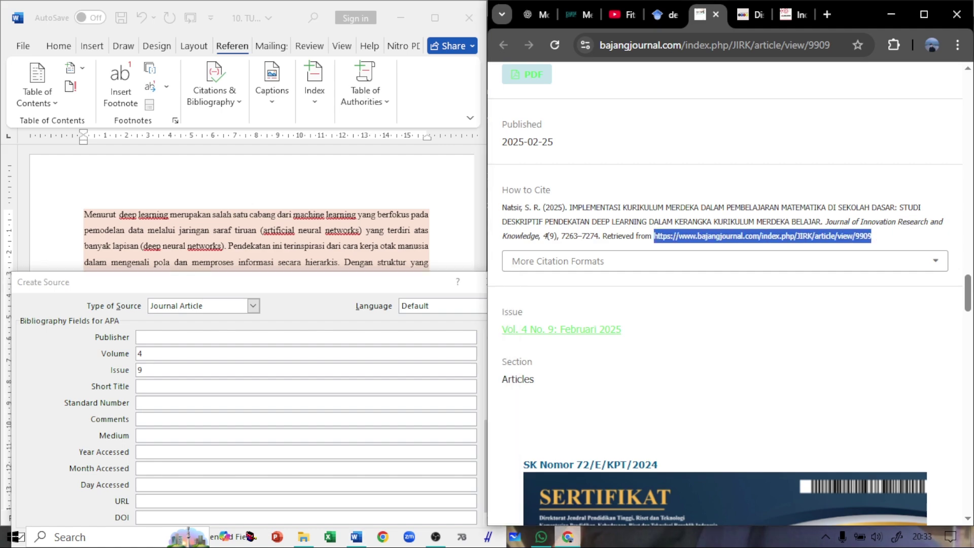
{"action": "scroll", "coordinate": [726, 294], "scroll_direction": "up", "scroll_amount": 15}
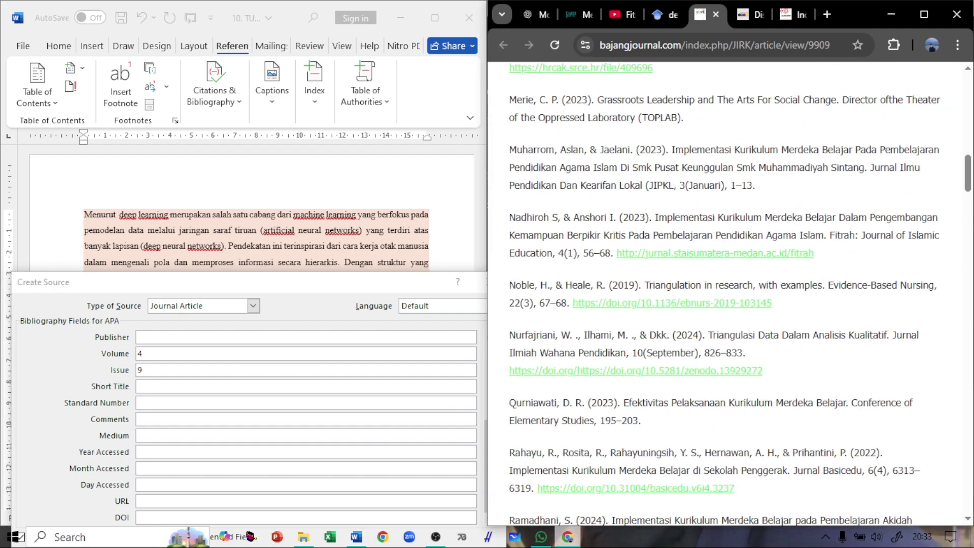
{"action": "scroll", "coordinate": [726, 294], "scroll_direction": "up", "scroll_amount": 15}
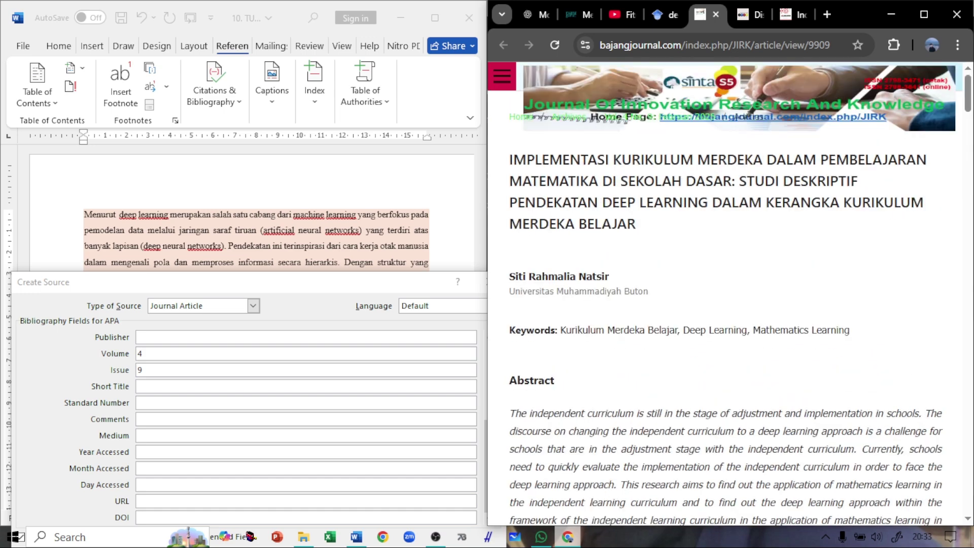
{"action": "scroll", "coordinate": [726, 294], "scroll_direction": "down", "scroll_amount": 20}
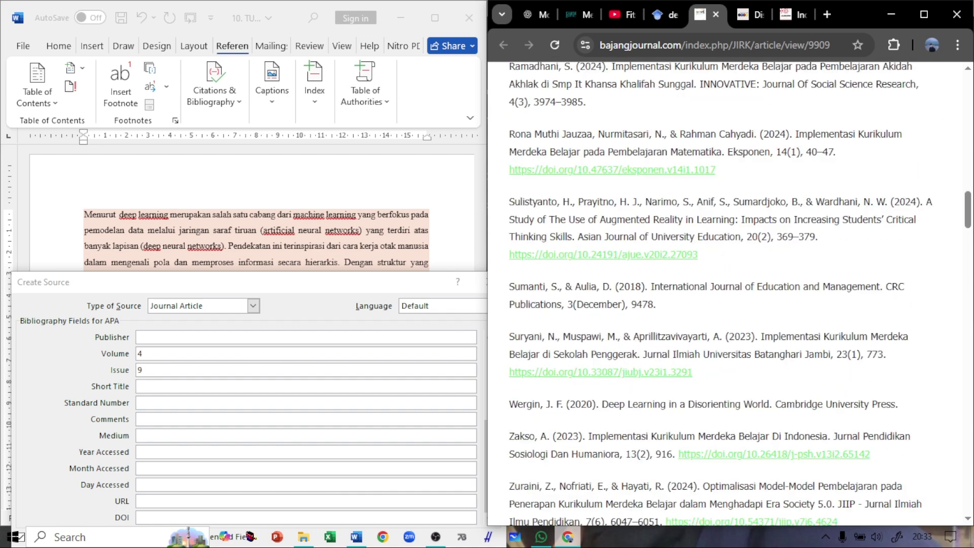
{"action": "scroll", "coordinate": [726, 294], "scroll_direction": "down", "scroll_amount": 8}
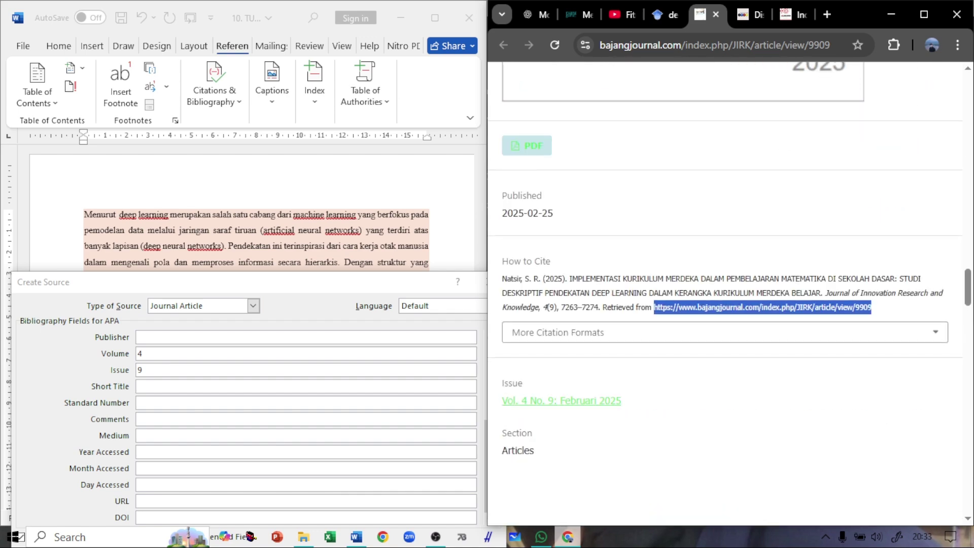
{"action": "right_click", "coordinate": [692, 308]}
{"action": "left_click", "coordinate": [712, 325]}
{"action": "left_click", "coordinate": [306, 485]}
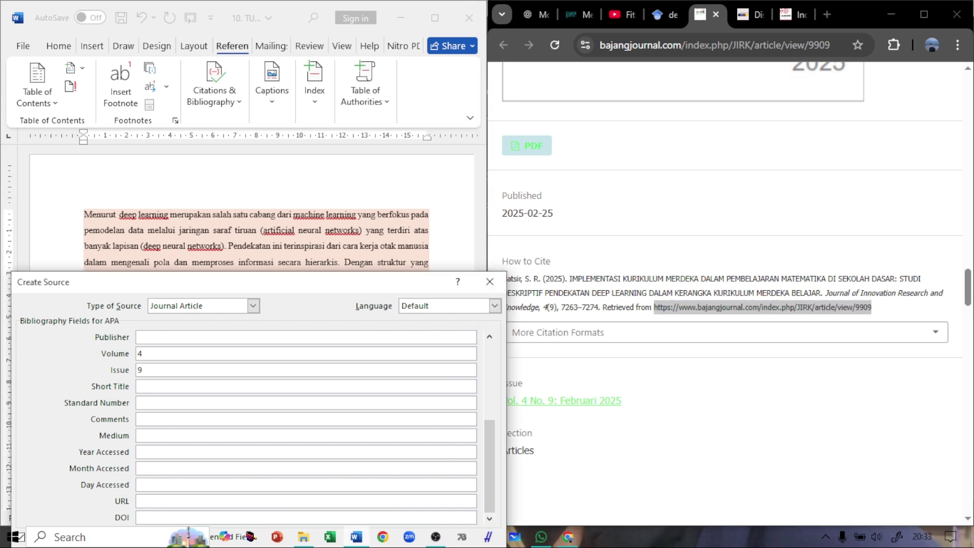
{"action": "right_click", "coordinate": [170, 502]}
{"action": "left_click", "coordinate": [188, 458]}
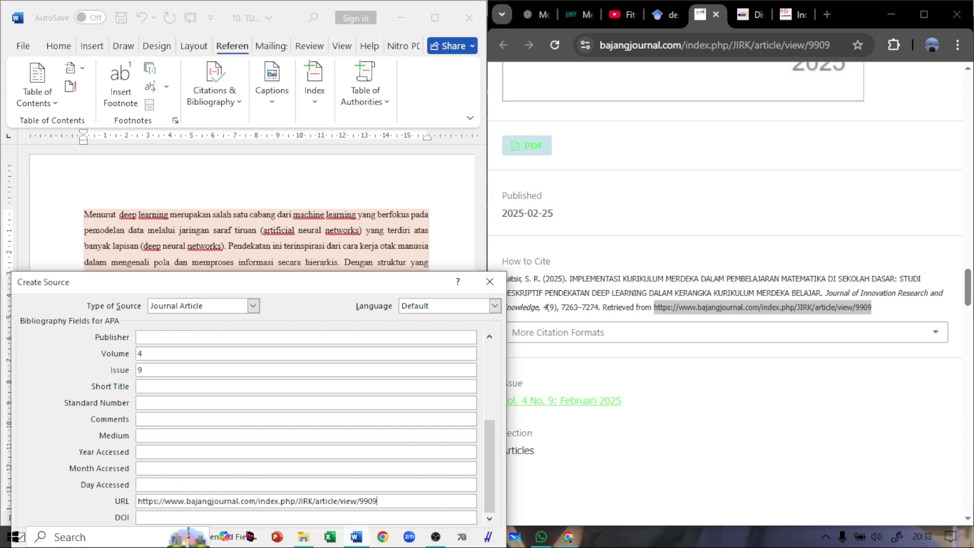
- Review the completed journal article source and save it to insert its citation after "Menurut"
{"action": "left_click_drag", "start_coordinate": [489, 466], "coordinate": [489, 385]}
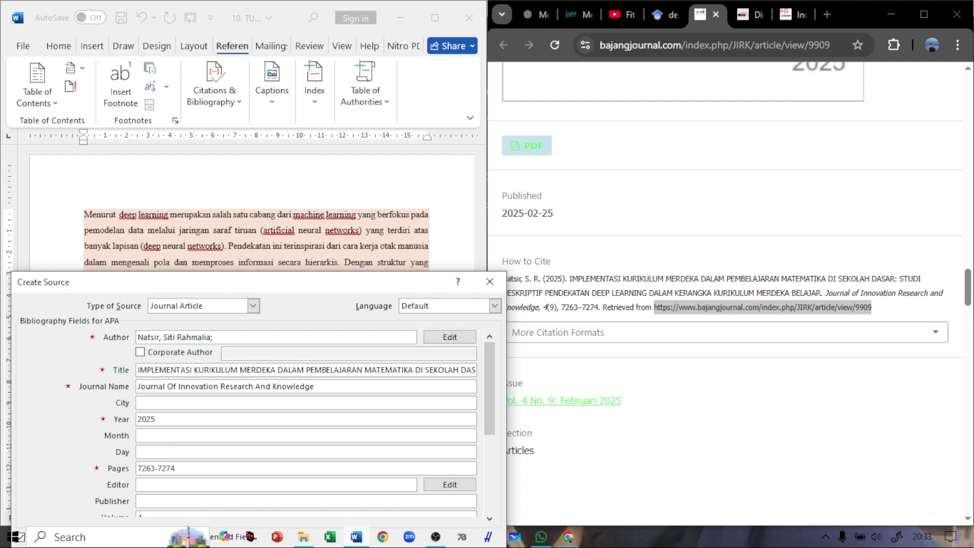
{"action": "left_click_drag", "start_coordinate": [284, 282], "coordinate": [285, 210]}
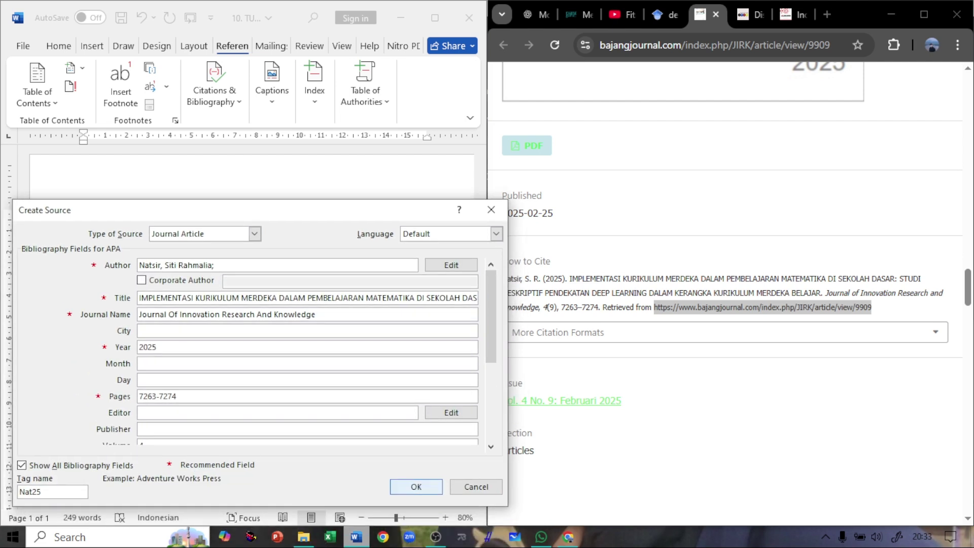
{"action": "left_click", "coordinate": [416, 486]}
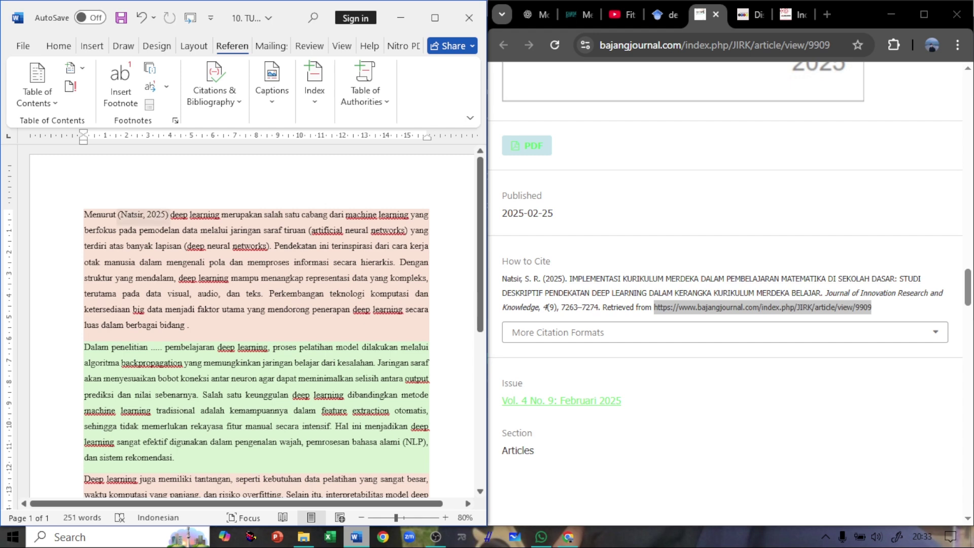
- Open the source of the citation after "Menurut" for editing and close it without changes
{"action": "left_click", "coordinate": [144, 215]}
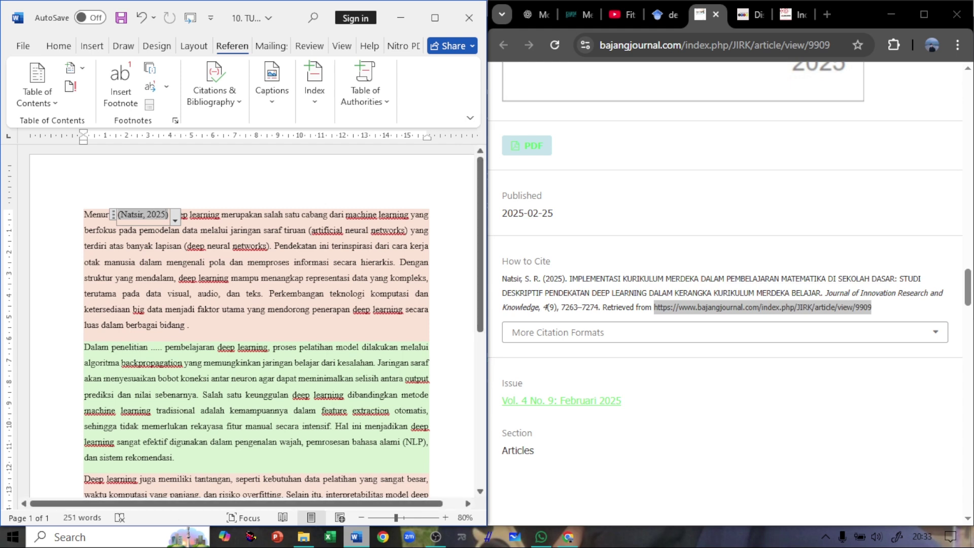
{"action": "left_click", "coordinate": [175, 220]}
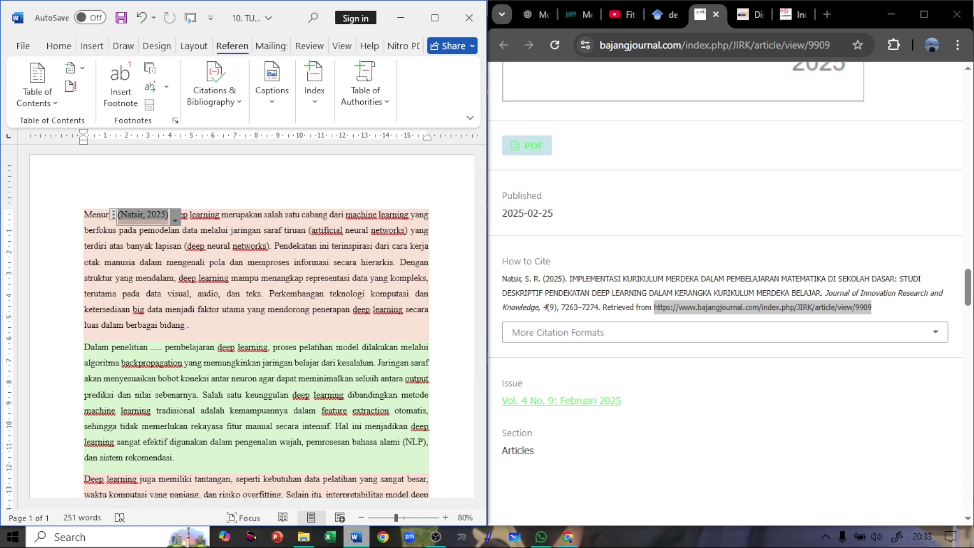
{"action": "left_click", "coordinate": [56, 257]}
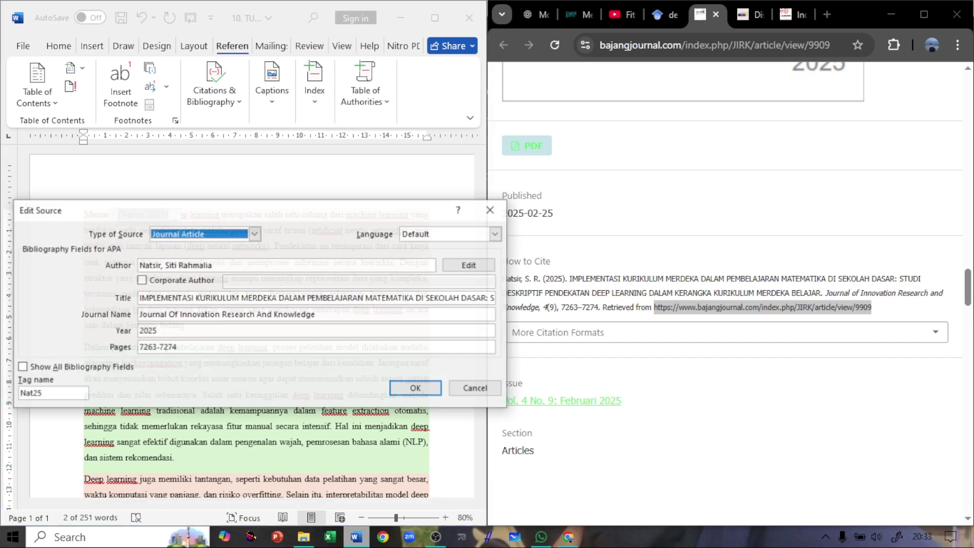
{"action": "left_click", "coordinate": [489, 211]}
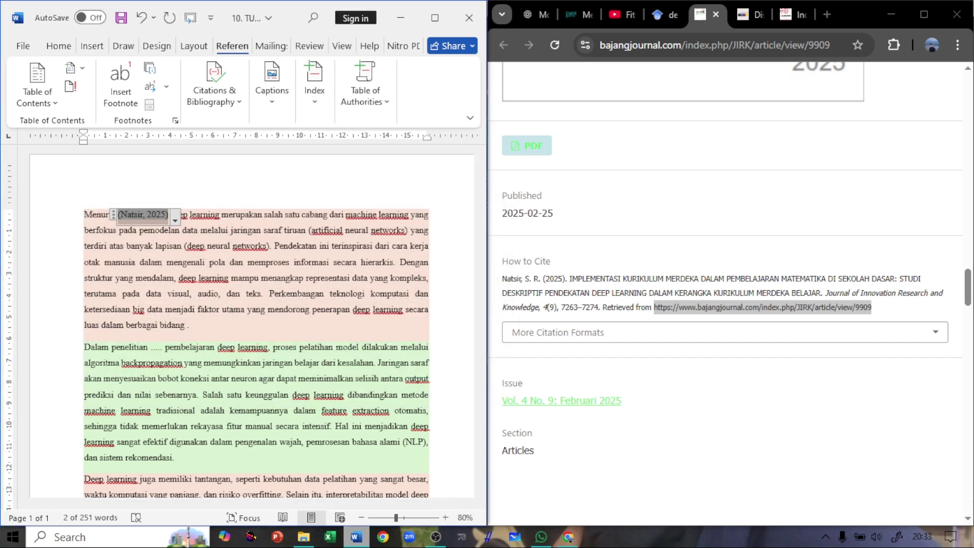
- Convert the citation after "Menurut" to static text and rewrite it as the author's surname followed by (2025), without the comma
{"action": "left_click", "coordinate": [175, 220]}
{"action": "left_click", "coordinate": [76, 277]}
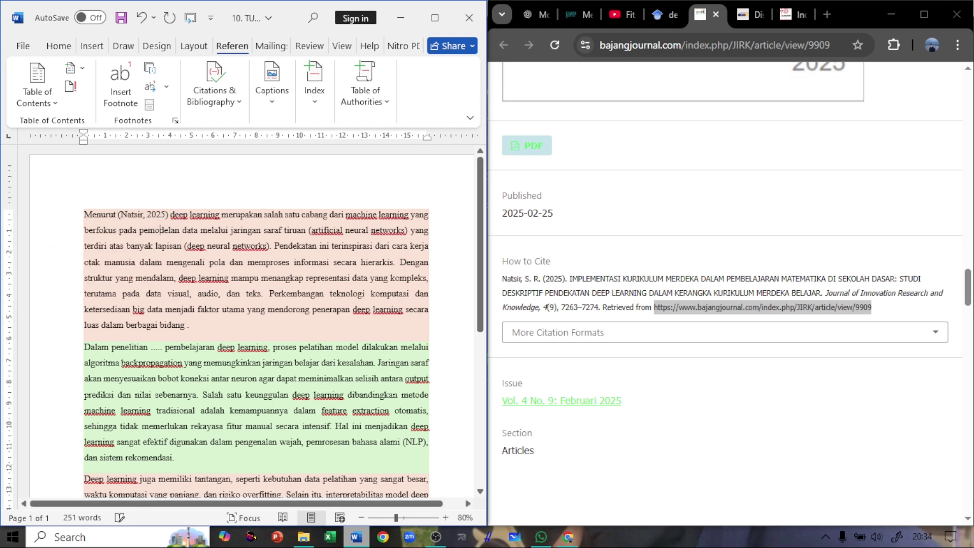
{"action": "key", "text": "Delete"}
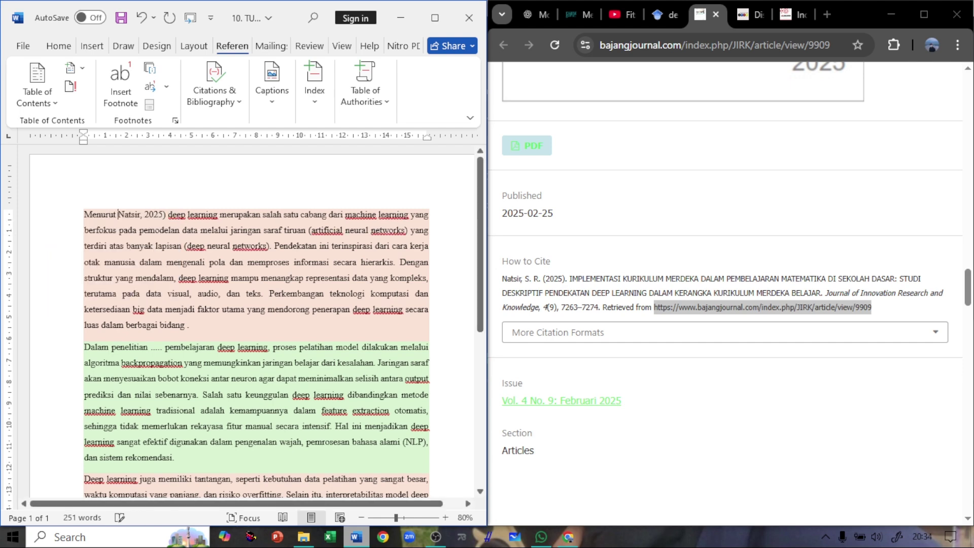
{"action": "key", "text": "Right"}
{"action": "key", "text": "Right"}
{"action": "key", "text": "Right"}
{"action": "key", "text": "Right"}
{"action": "key", "text": "Right"}
{"action": "key", "text": "Delete"}
{"action": "type", "text": "("}
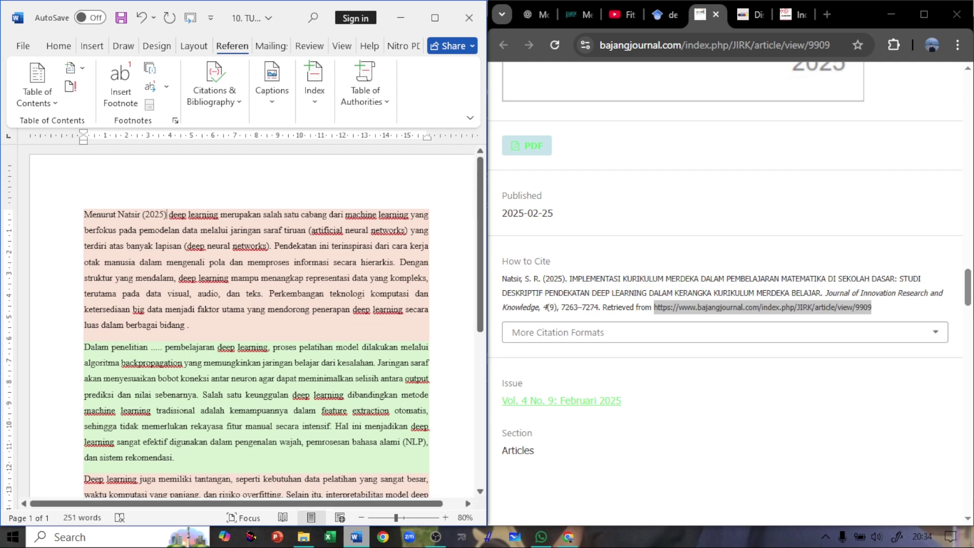
- Add a comma after "(2025)" in the first paragraph and delete the dotted placeholder after "Dalam penelitian" in the second paragraph
{"action": "type", "text": "."}
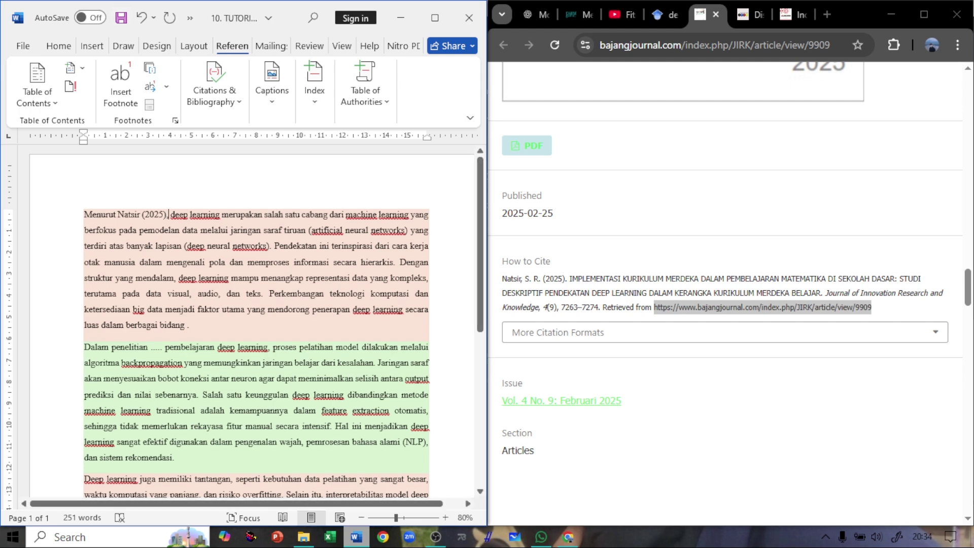
{"action": "scroll", "coordinate": [710, 304], "scroll_direction": "up", "scroll_amount": 10}
{"action": "scroll", "coordinate": [725, 295], "scroll_direction": "up", "scroll_amount": 15}
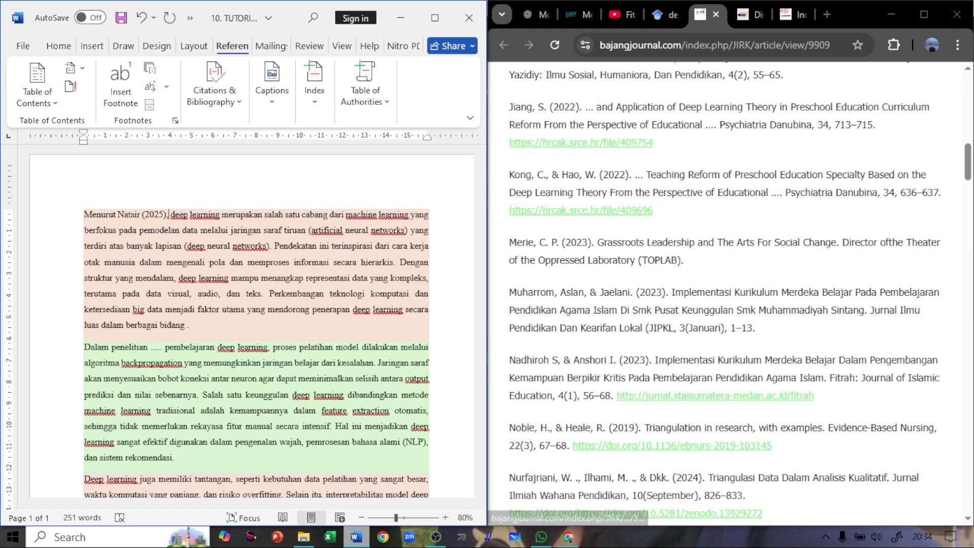
{"action": "scroll", "coordinate": [725, 294], "scroll_direction": "down", "scroll_amount": 5}
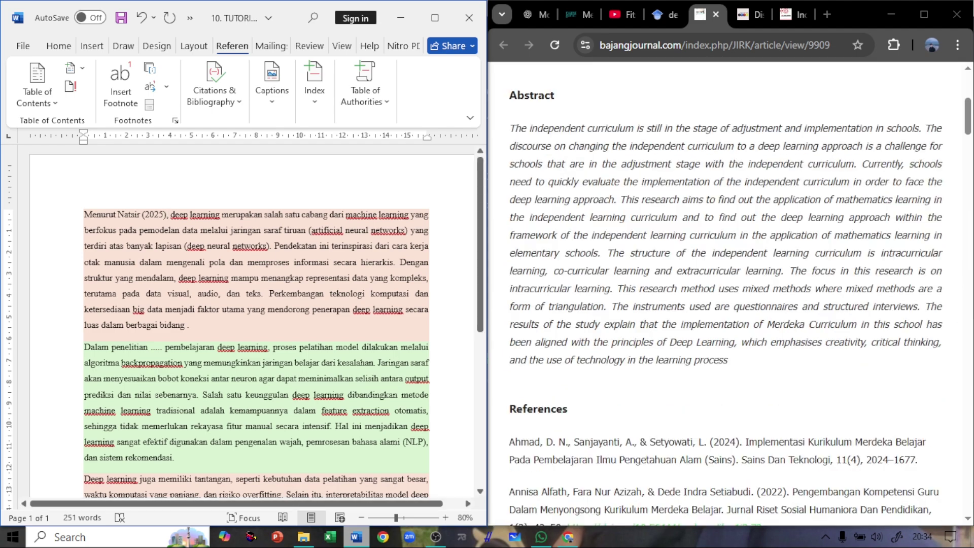
{"action": "left_click", "coordinate": [162, 347]}
{"action": "key", "text": "BackSpace"}
{"action": "key", "text": "BackSpace"}
{"action": "key", "text": "BackSpace"}
{"action": "key", "text": "BackSpace"}
{"action": "key", "text": "BackSpace"}
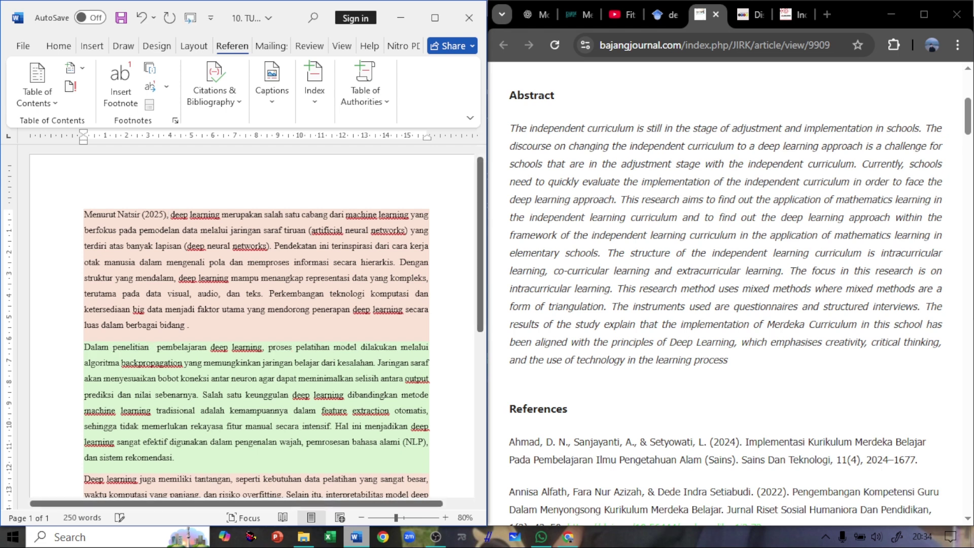
- Bring up the Alwashliyah journal article and start a new Journal Article source after "Dalam penelitian", showing all bibliography fields
{"action": "left_click", "coordinate": [750, 15]}
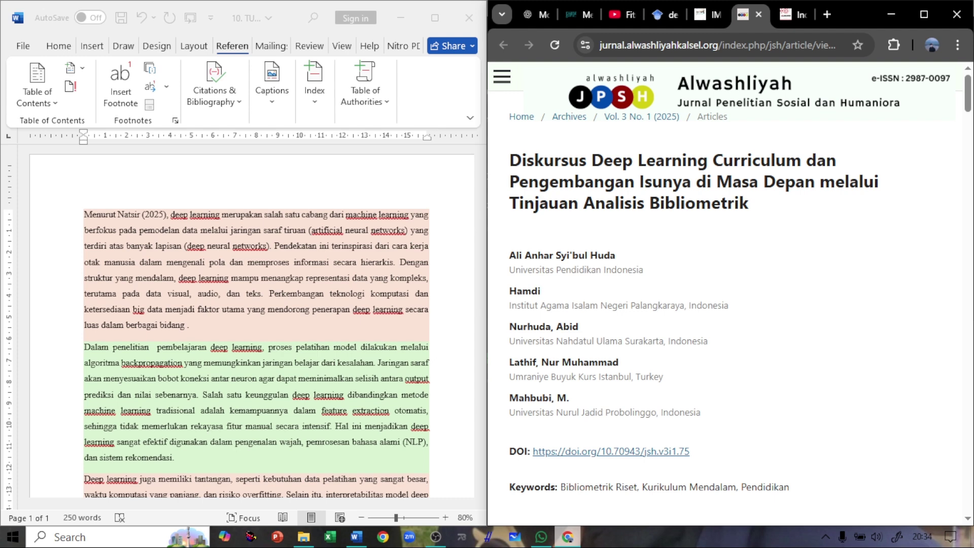
{"action": "left_click", "coordinate": [215, 83]}
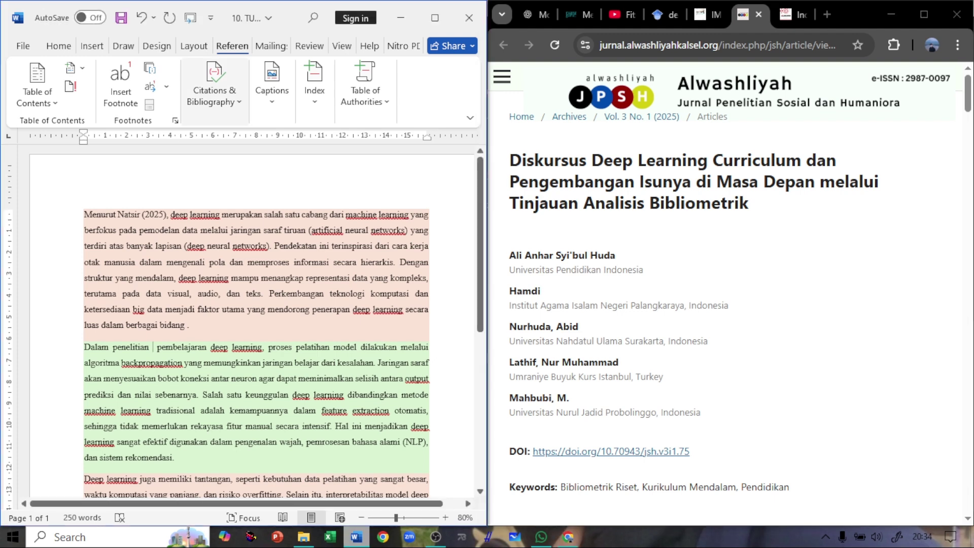
{"action": "left_click", "coordinate": [206, 152]}
{"action": "left_click", "coordinate": [248, 233]}
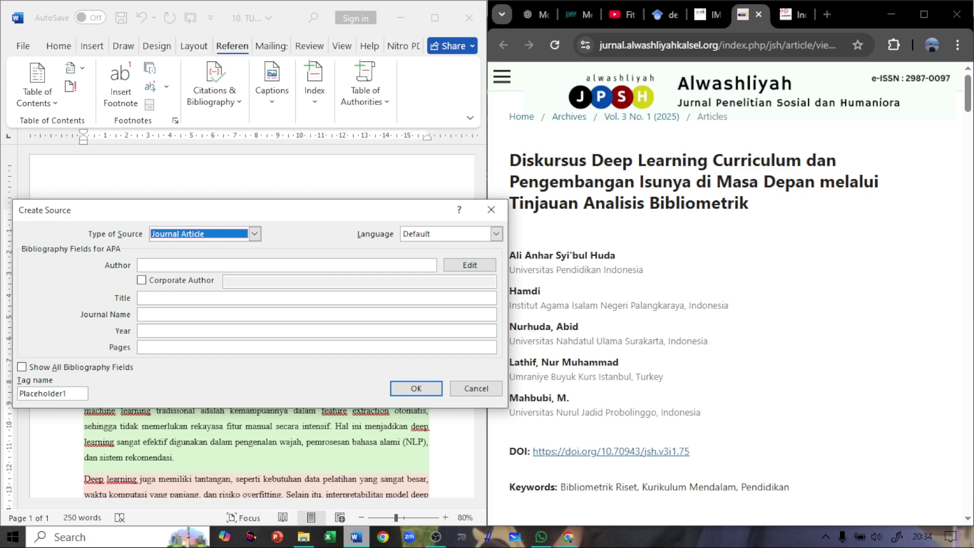
{"action": "key", "text": "alt+a"}
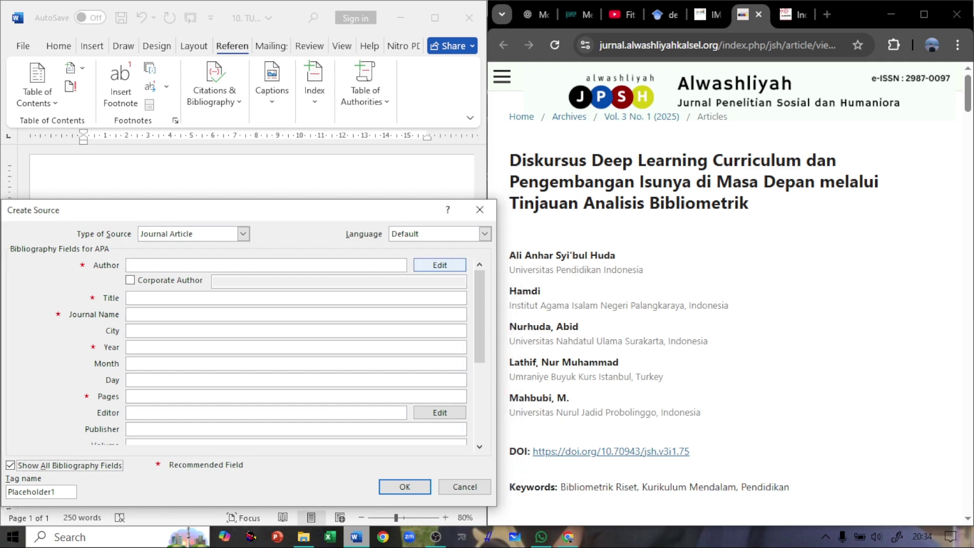
- Add the article's first author to the source's author list in the form last name, comma, given names
{"action": "left_click", "coordinate": [439, 265]}
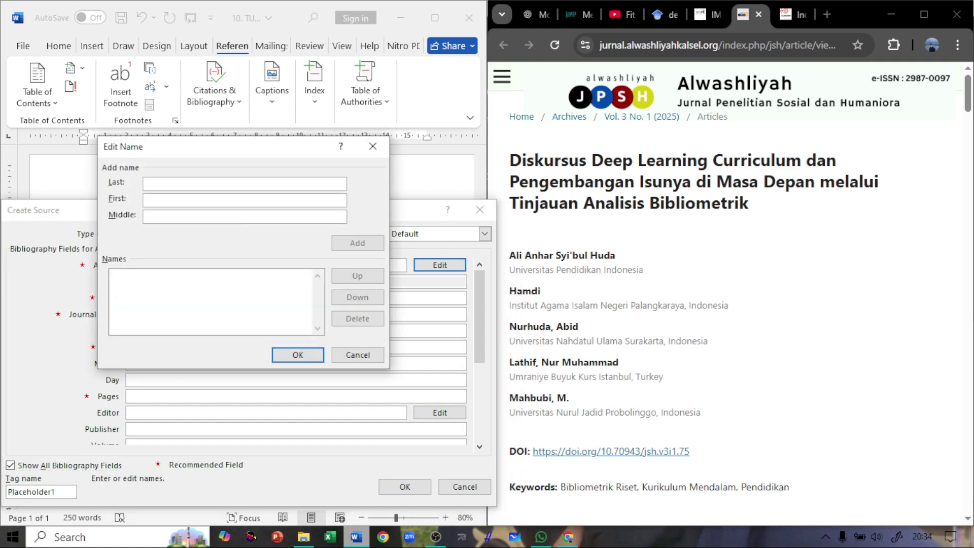
{"action": "type", "text": "Huda"}
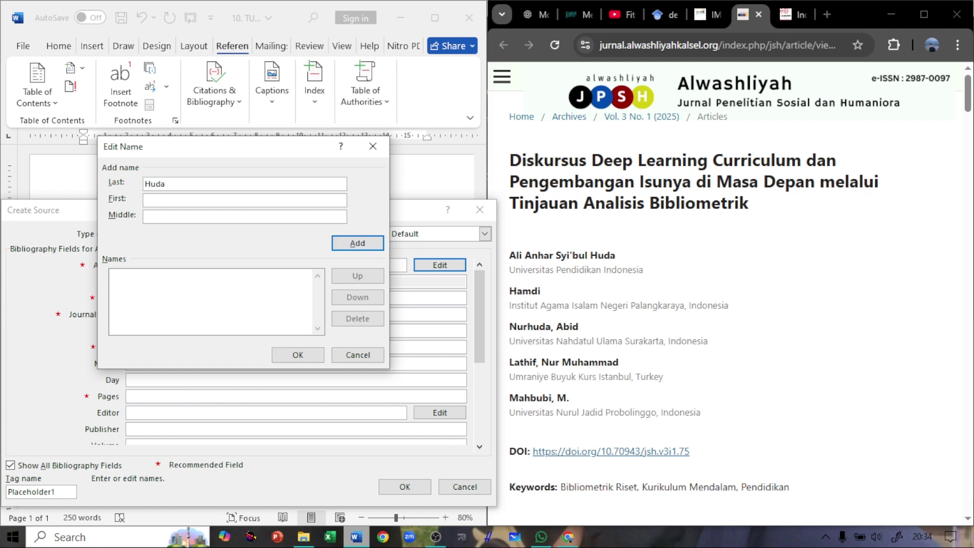
{"action": "type", "text": ", Ali "}
{"action": "type", "text": "Anhar Sy"}
{"action": "type", "text": "i"}
{"action": "type", "text": "'bul"}
{"action": "key", "text": "Return"}
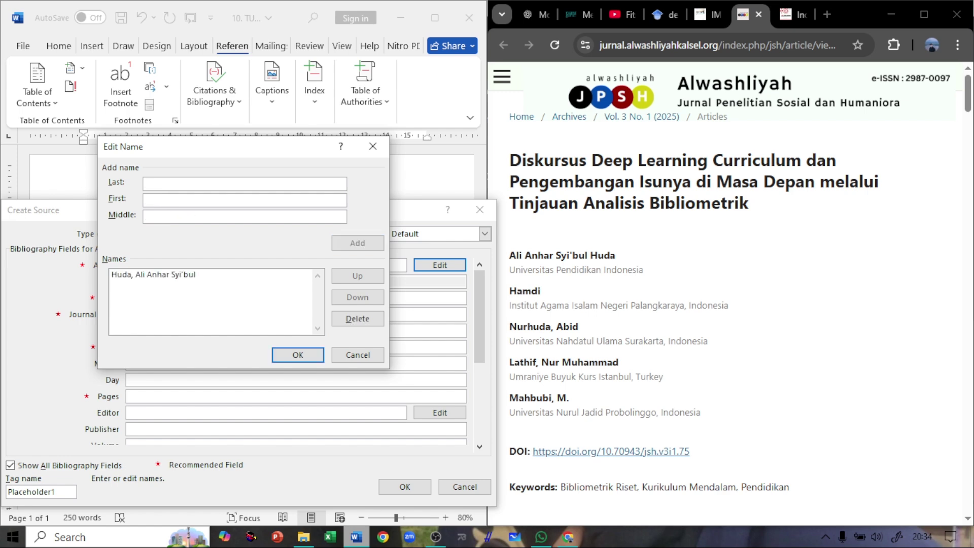
- Add the article's second author, using the single name as both last and first name
{"action": "type", "text": "Hamdi"}
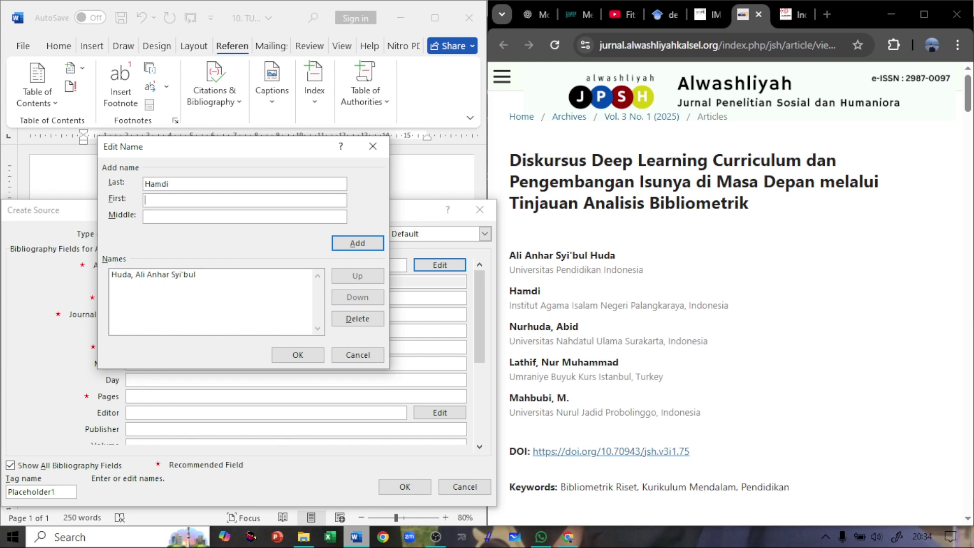
{"action": "type", "text": "Hamdi"}
{"action": "key", "text": "Return"}
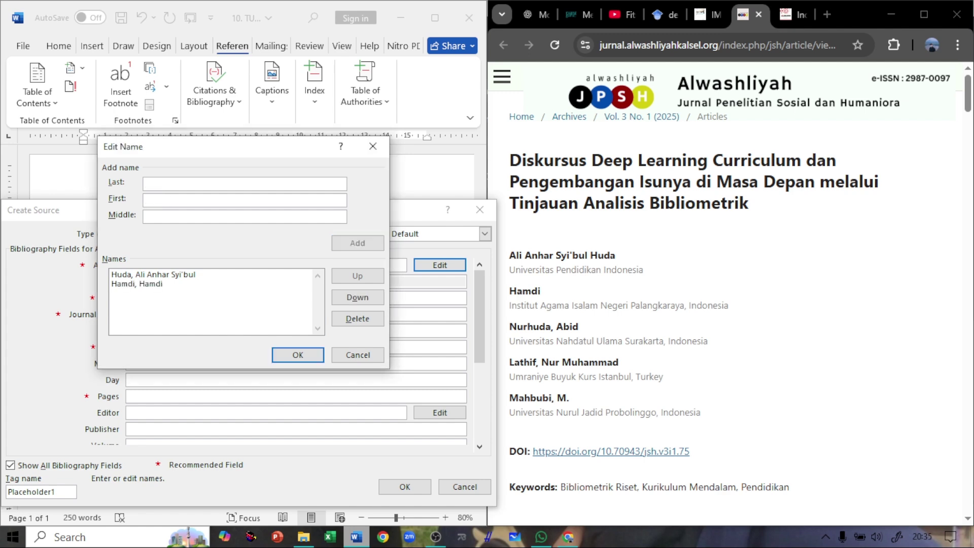
- Add the third author to the author list, with the second part of the name as last name and the first part as first name
{"action": "type", "text": "Nurhuda"}
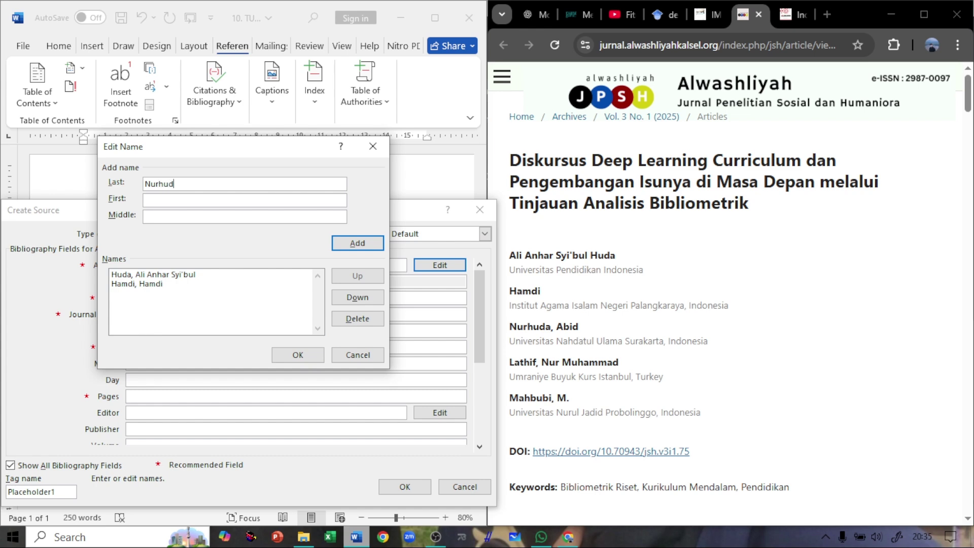
{"action": "key", "text": "BackSpace"}
{"action": "key", "text": "BackSpace"}
{"action": "key", "text": "BackSpace"}
{"action": "key", "text": "BackSpace"}
{"action": "key", "text": "BackSpace"}
{"action": "key", "text": "BackSpace"}
{"action": "key", "text": "BackSpace"}
{"action": "type", "text": "AbidNurhuda"}
{"action": "key", "text": "Return"}
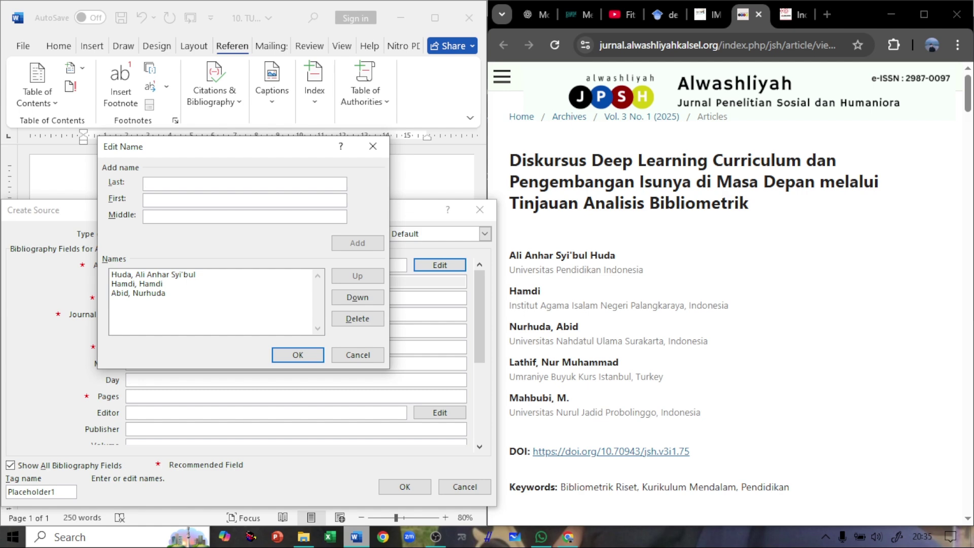
- Add the fourth author to the author list with last, first and middle names filled in
{"action": "type", "text": "Muhammad"}
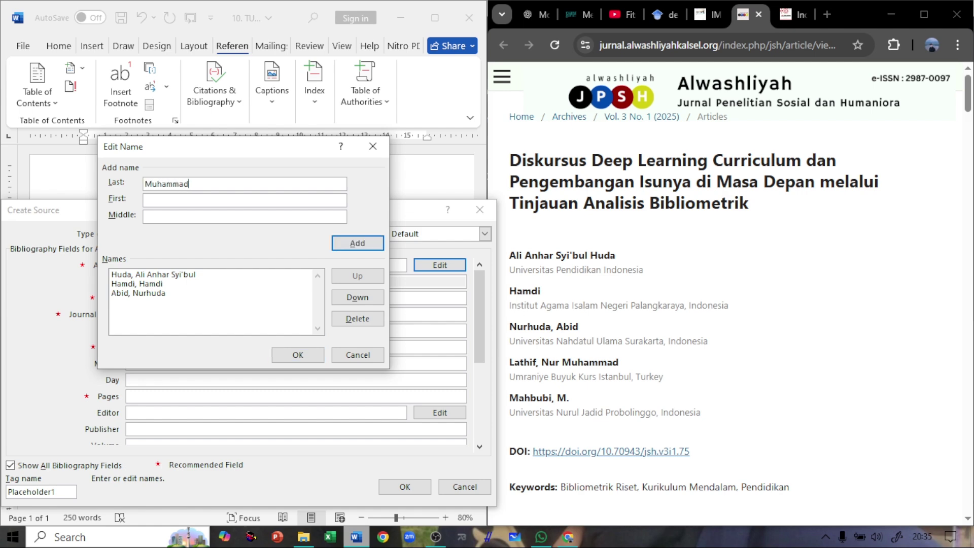
{"action": "key", "text": "Tab"}
{"action": "type", "text": "Lathif"}
{"action": "key", "text": "Tab"}
{"action": "type", "text": "Nur"}
{"action": "key", "text": "Return"}
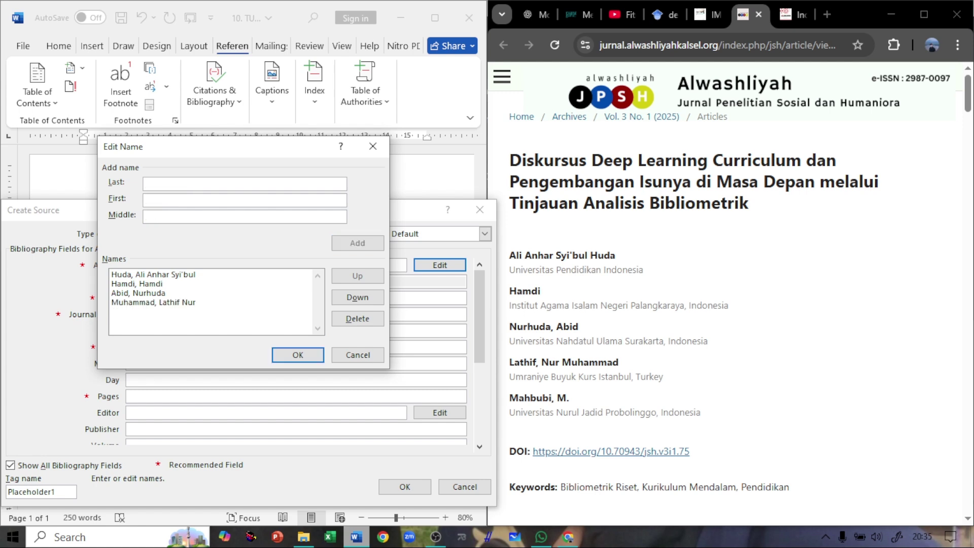
- Add the fifth author with the surname as both last and first name, and accept the completed author list
{"action": "type", "text": "Mahbu"}
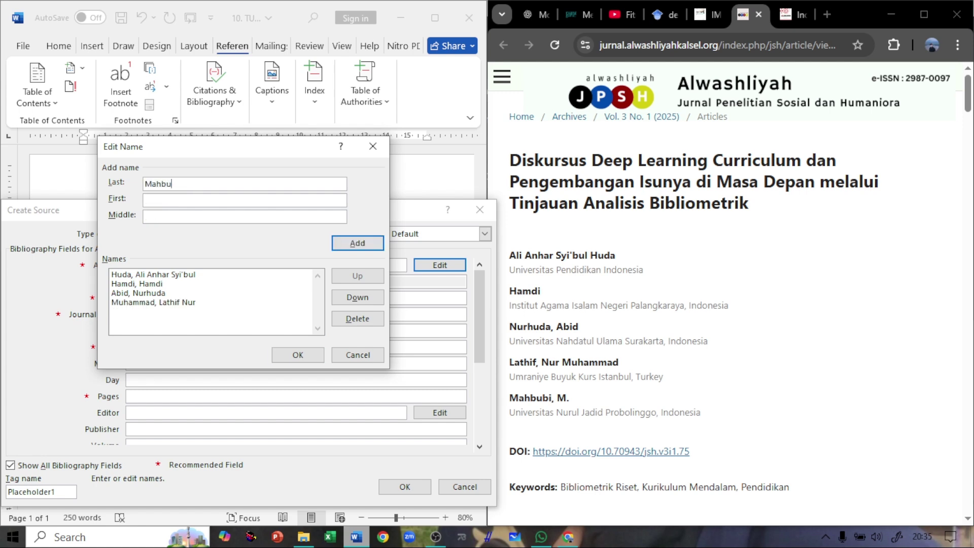
{"action": "type", "text": "bi"}
{"action": "key", "text": "Tab"}
{"action": "type", "text": "Mahbubi"}
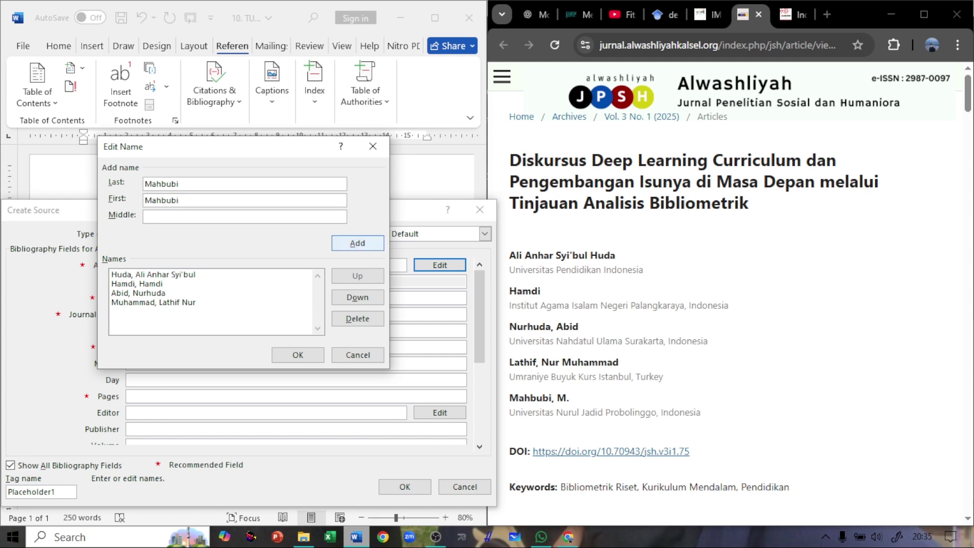
{"action": "key", "text": "Return"}
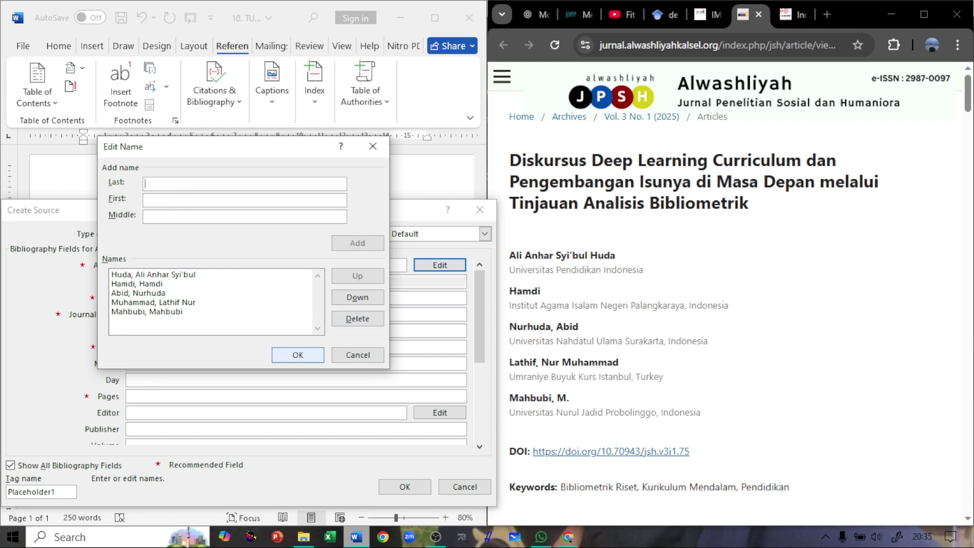
{"action": "left_click", "coordinate": [298, 355]}
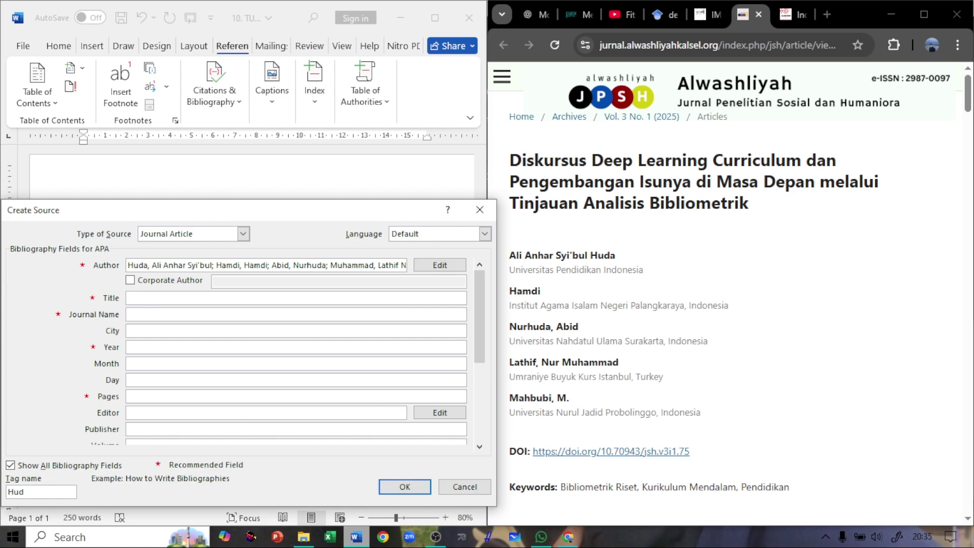
- Copy the article title "Diskursus Deep Learning Curriculum dan Pengembangan Isunya di Masa Depan melalui Tinjauan Analisis Bibliometrik" into the source's title
{"action": "left_click_drag", "start_coordinate": [509, 160], "coordinate": [615, 256]}
{"action": "right_click", "coordinate": [648, 199]}
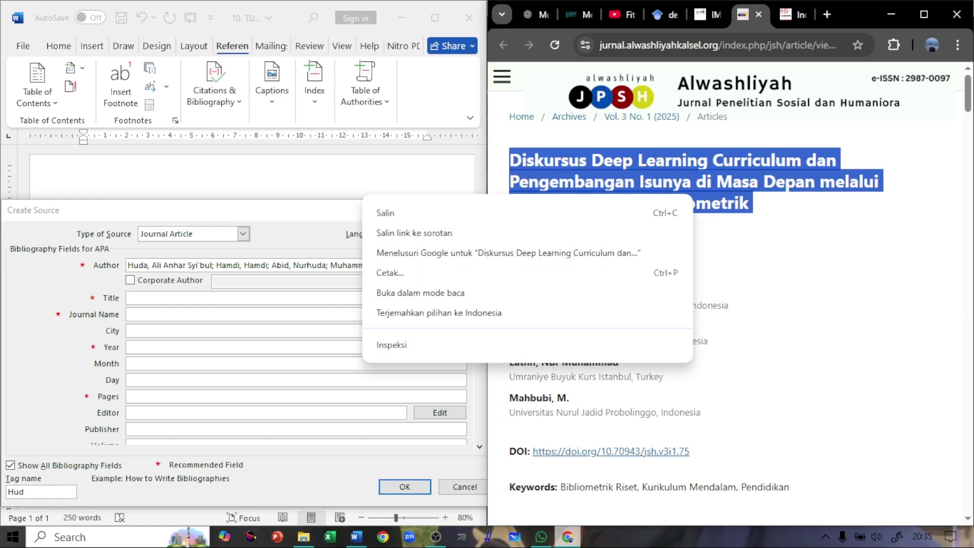
{"action": "left_click", "coordinate": [400, 214]}
{"action": "left_click_drag", "start_coordinate": [509, 160], "coordinate": [748, 206]}
{"action": "left_click", "coordinate": [748, 206]}
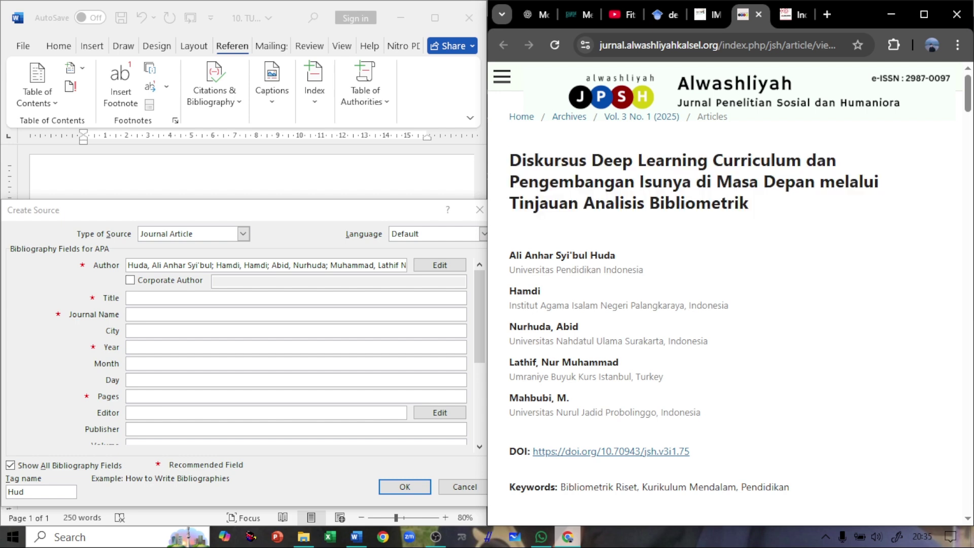
{"action": "left_click_drag", "start_coordinate": [509, 160], "coordinate": [615, 256]}
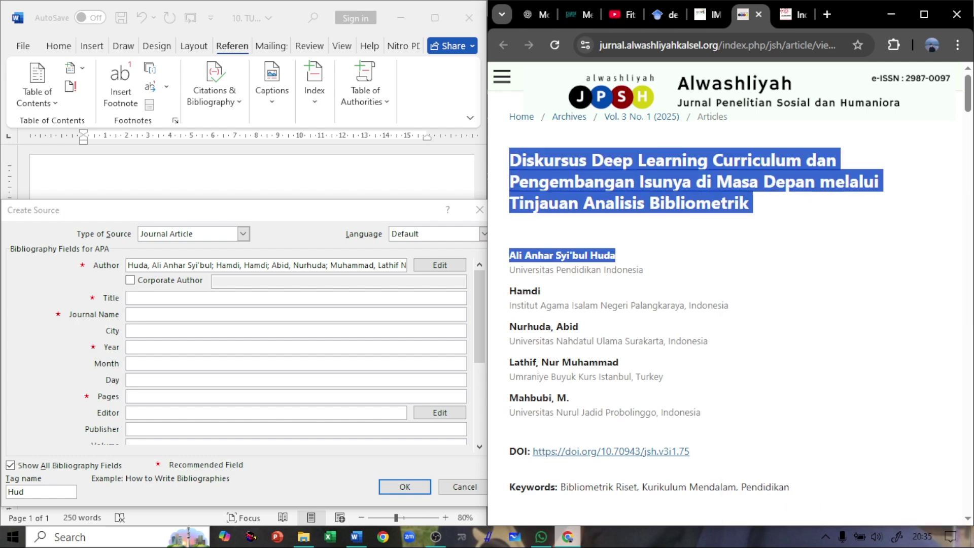
{"action": "left_click", "coordinate": [760, 224]}
{"action": "left_click_drag", "start_coordinate": [509, 160], "coordinate": [749, 205]}
{"action": "key", "text": "super+c"}
{"action": "right_click", "coordinate": [712, 199]}
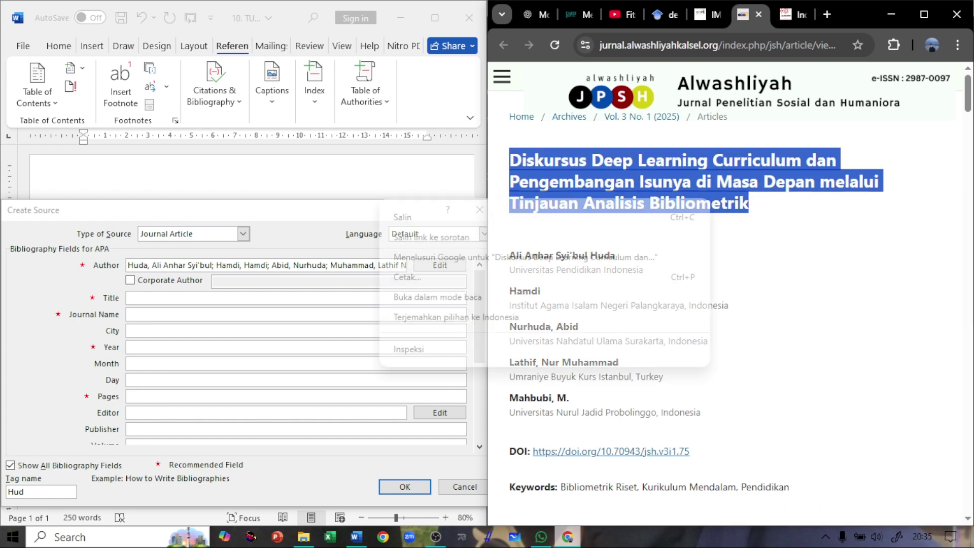
{"action": "left_click", "coordinate": [401, 207]}
{"action": "left_click", "coordinate": [254, 297]}
{"action": "right_click", "coordinate": [256, 298]}
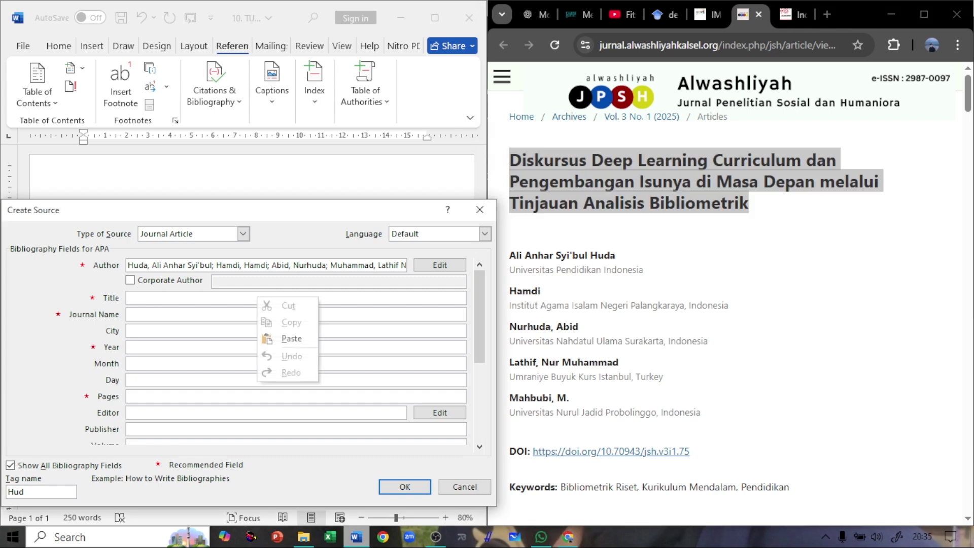
{"action": "left_click", "coordinate": [274, 338]}
- Set the source's journal name to "Alwashliyah: Jurnal Penelitian Sosial dan Humaniora" and its year to 2025
{"action": "left_click", "coordinate": [253, 315]}
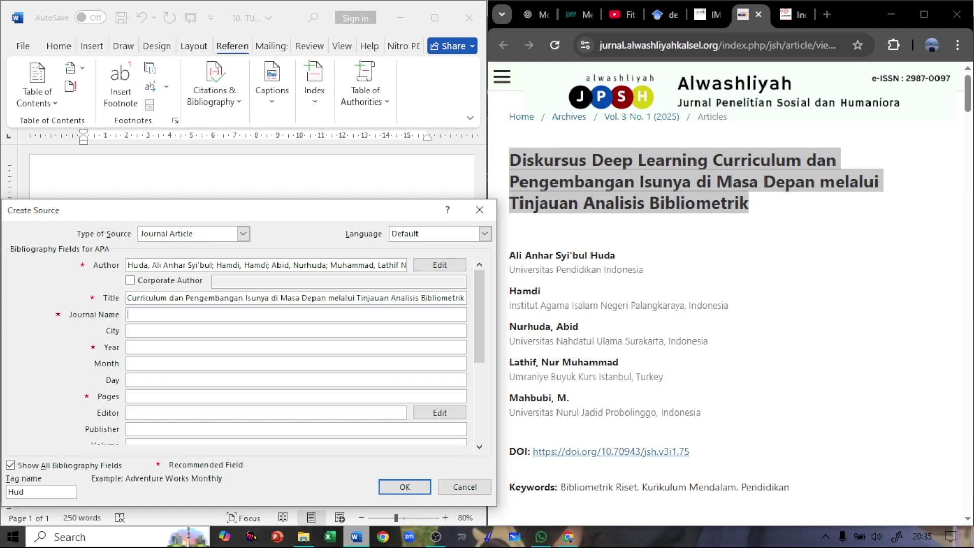
{"action": "type", "text": "Alwashliyah: Jurnal Penel"}
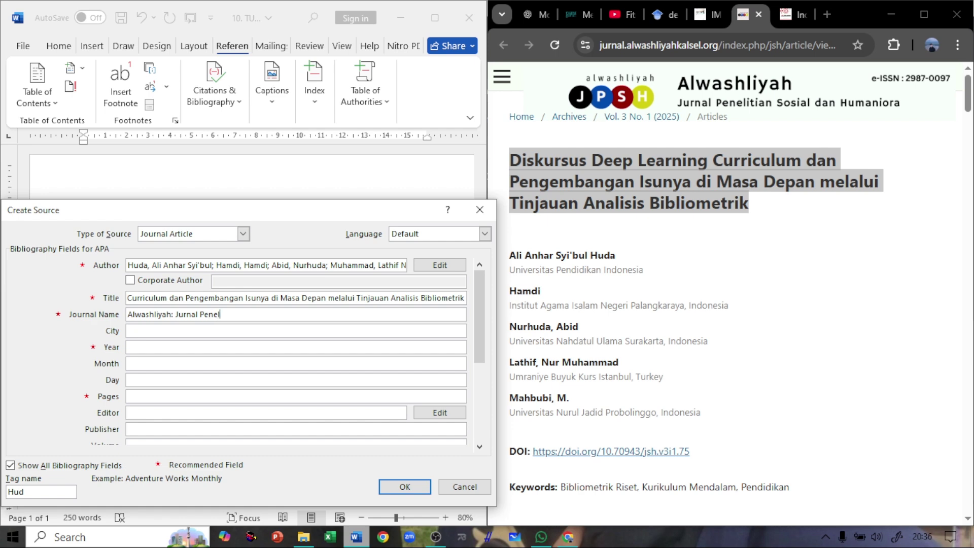
{"action": "type", "text": "itian Sosial dan Humaniora"}
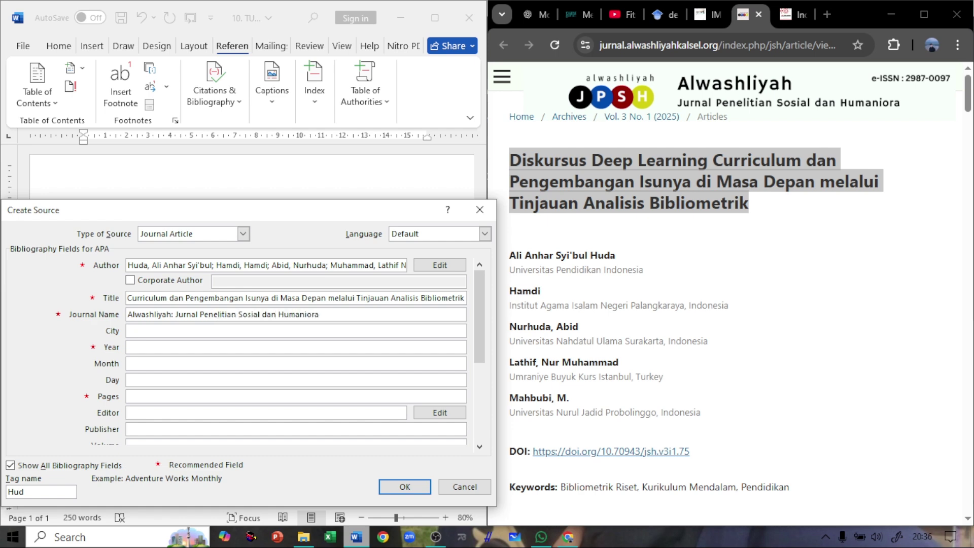
{"action": "left_click", "coordinate": [128, 347]}
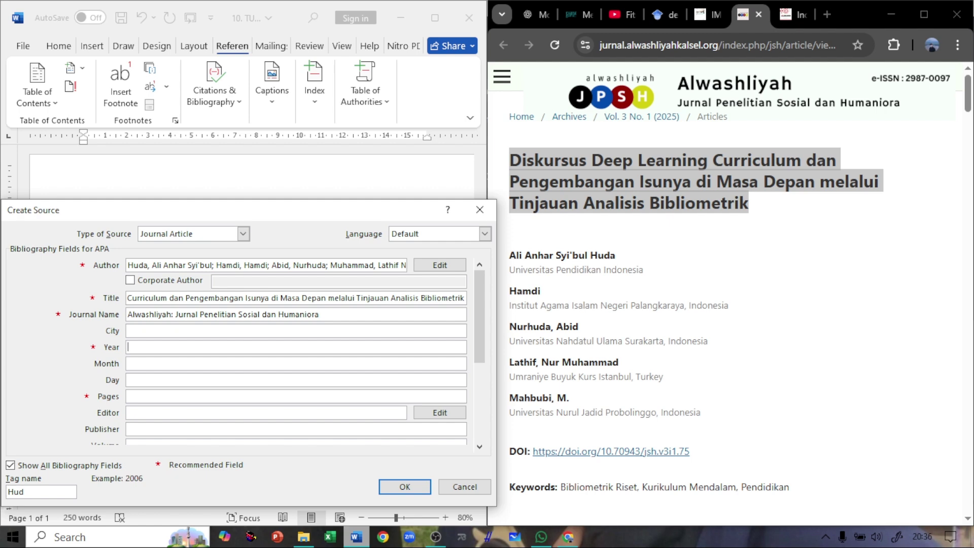
{"action": "type", "text": "2025"}
- Look through the journal article's page and its PDF link for the article's page range
{"action": "left_click", "coordinate": [128, 396]}
{"action": "scroll", "coordinate": [730, 295], "scroll_direction": "down", "scroll_amount": 20}
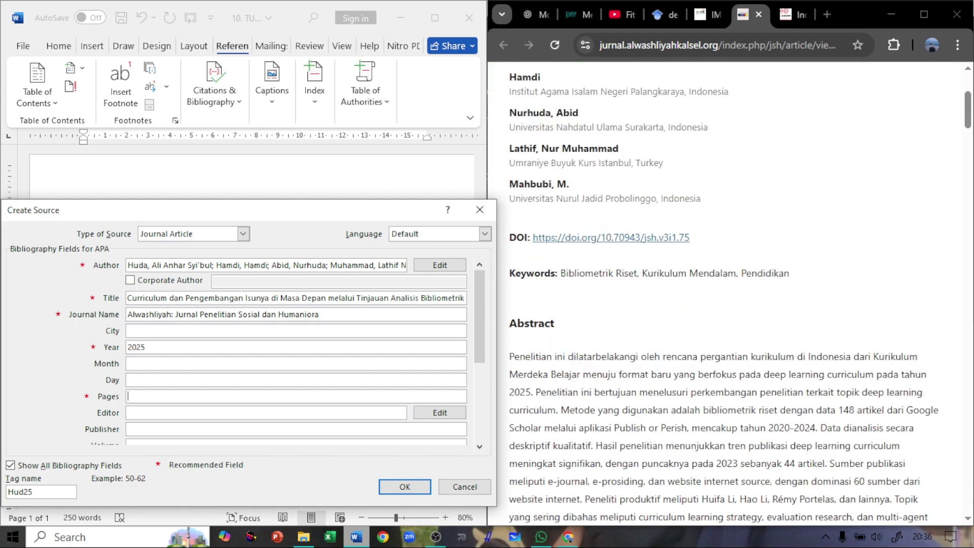
{"action": "scroll", "coordinate": [730, 294], "scroll_direction": "down", "scroll_amount": 20}
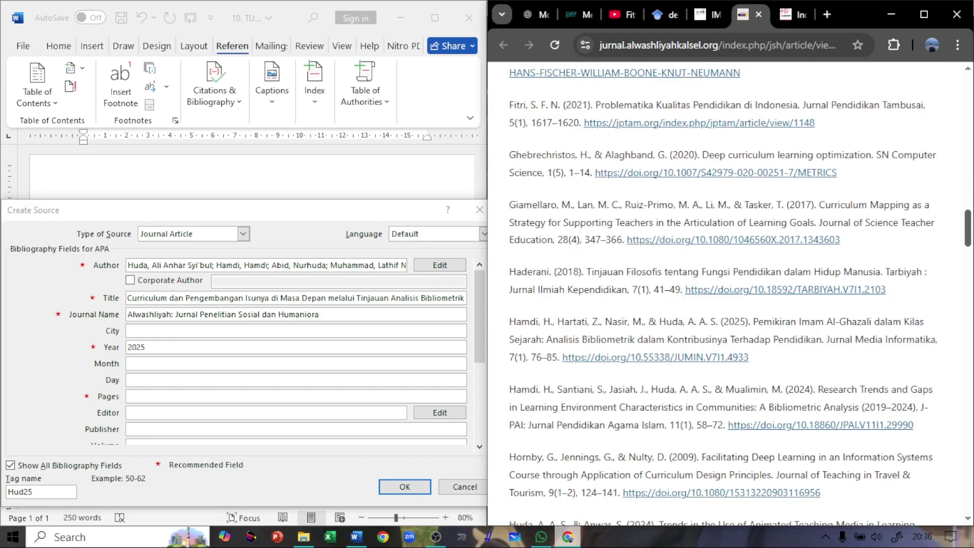
{"action": "scroll", "coordinate": [730, 295], "scroll_direction": "down", "scroll_amount": 20}
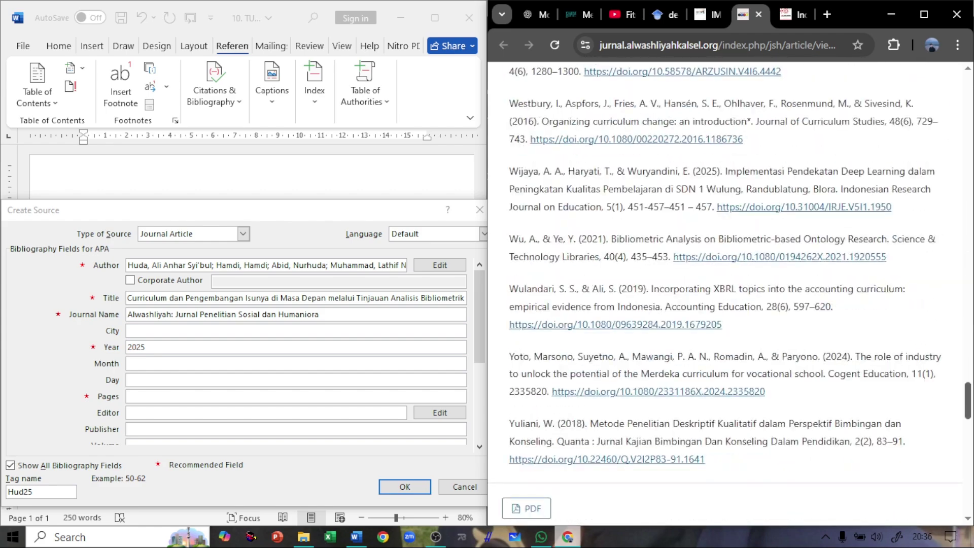
{"action": "scroll", "coordinate": [730, 294], "scroll_direction": "down", "scroll_amount": 4}
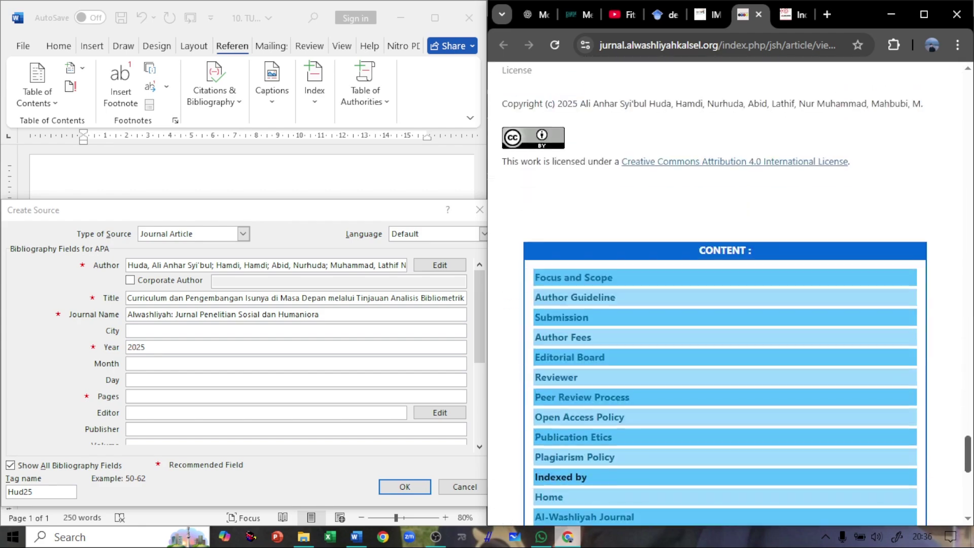
{"action": "scroll", "coordinate": [730, 294], "scroll_direction": "up", "scroll_amount": 10}
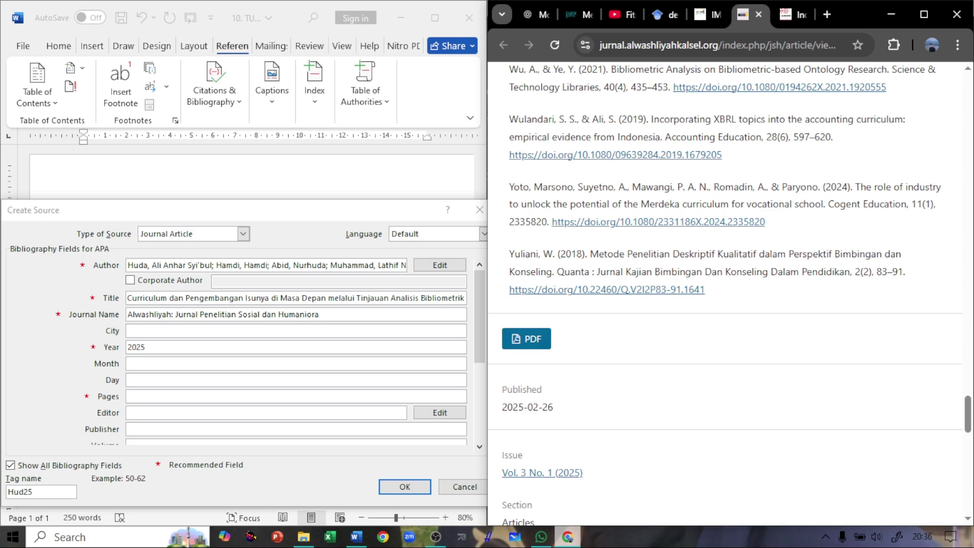
{"action": "left_click", "coordinate": [526, 339]}
{"action": "scroll", "coordinate": [730, 294], "scroll_direction": "up", "scroll_amount": 6}
{"action": "scroll", "coordinate": [731, 295], "scroll_direction": "up", "scroll_amount": 15}
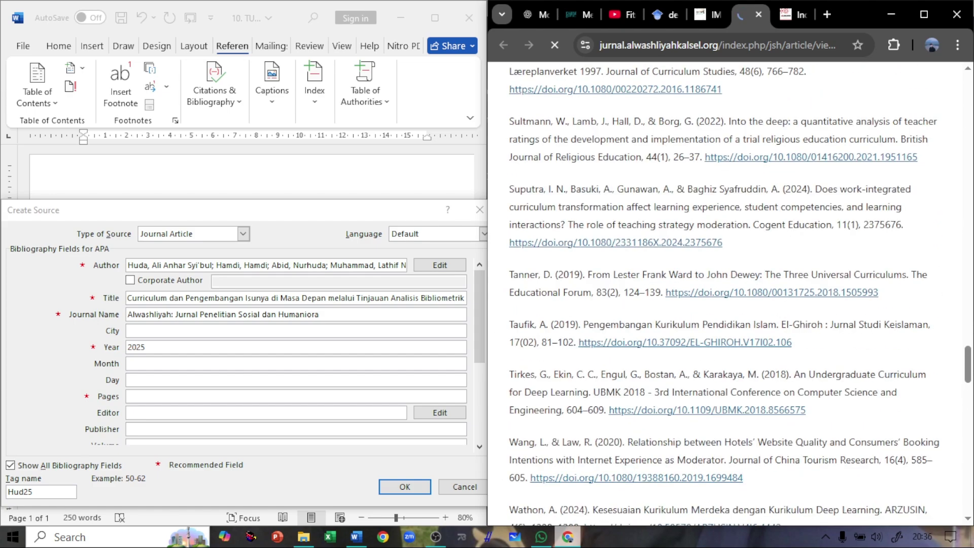
{"action": "scroll", "coordinate": [730, 294], "scroll_direction": "up", "scroll_amount": 20}
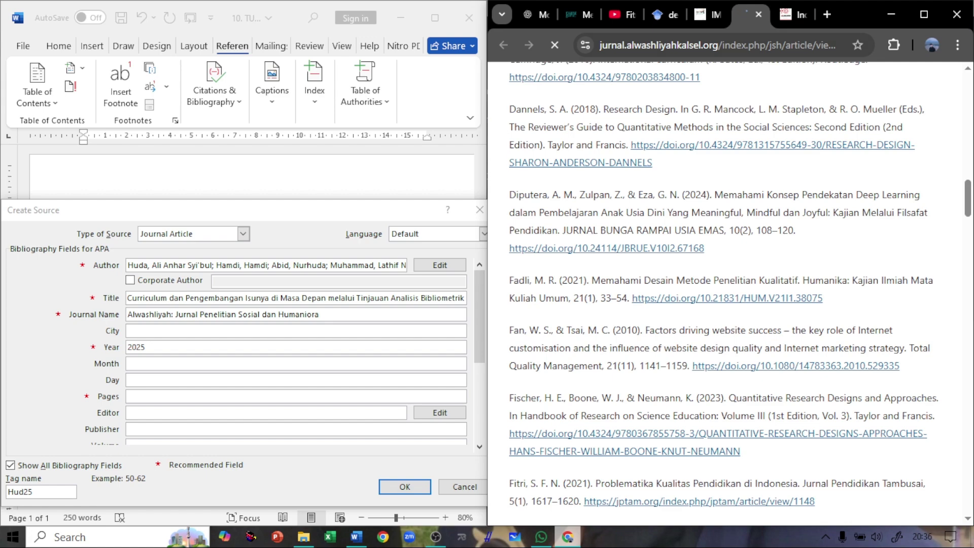
{"action": "scroll", "coordinate": [731, 295], "scroll_direction": "up", "scroll_amount": 15}
{"action": "scroll", "coordinate": [731, 294], "scroll_direction": "up", "scroll_amount": 10}
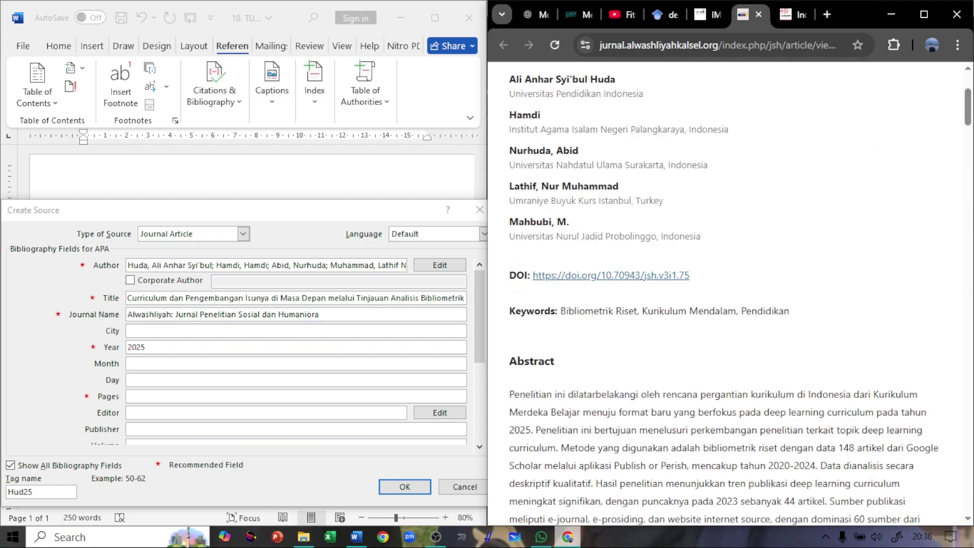
{"action": "scroll", "coordinate": [730, 294], "scroll_direction": "up", "scroll_amount": 4}
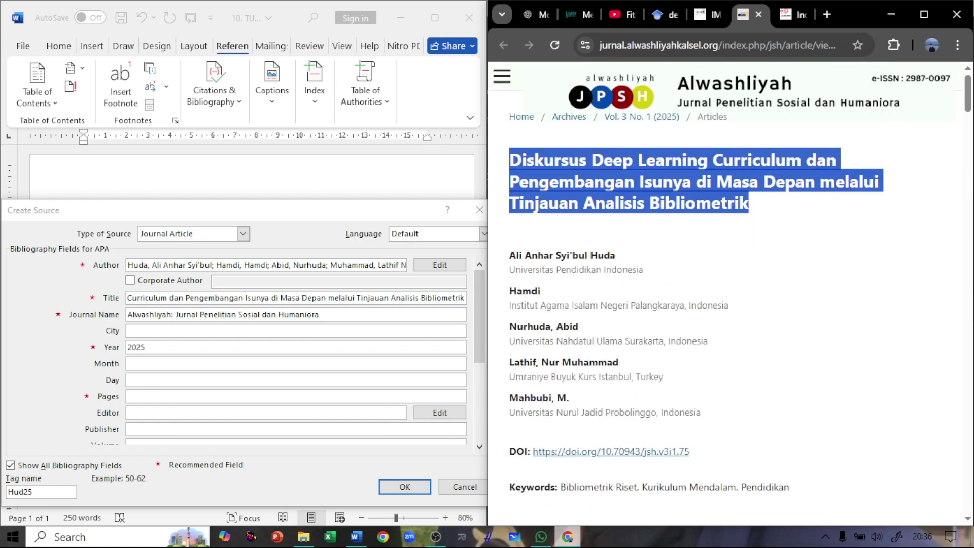
- Set the source's pages to 70-79, its volume to 3 and its issue to 1
{"action": "left_click", "coordinate": [296, 396]}
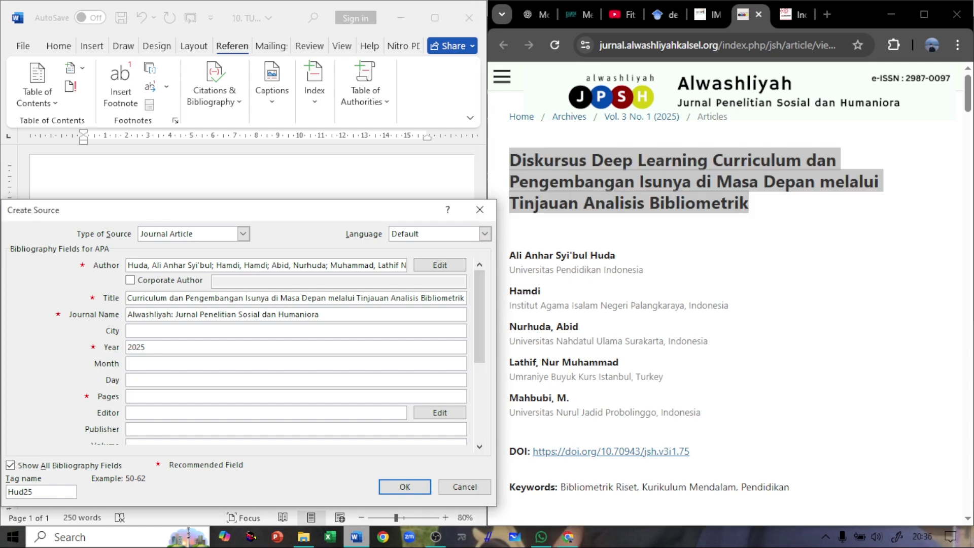
{"action": "type", "text": "70-79"}
{"action": "left_click_drag", "start_coordinate": [479, 317], "coordinate": [479, 349]}
{"action": "left_click", "coordinate": [355, 379]}
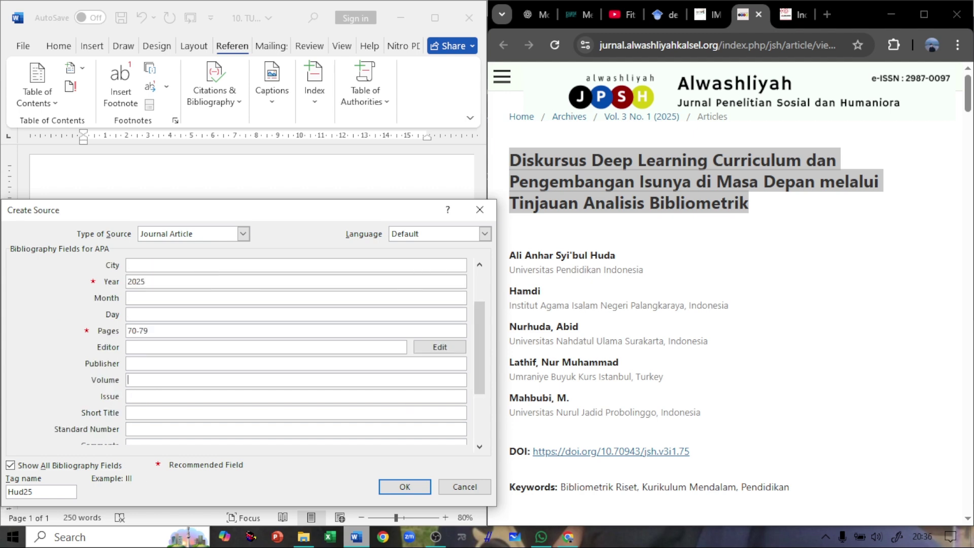
{"action": "type", "text": "3"}
{"action": "left_click", "coordinate": [294, 396]}
{"action": "type", "text": "1"}
{"action": "left_click_drag", "start_coordinate": [480, 355], "coordinate": [480, 442]}
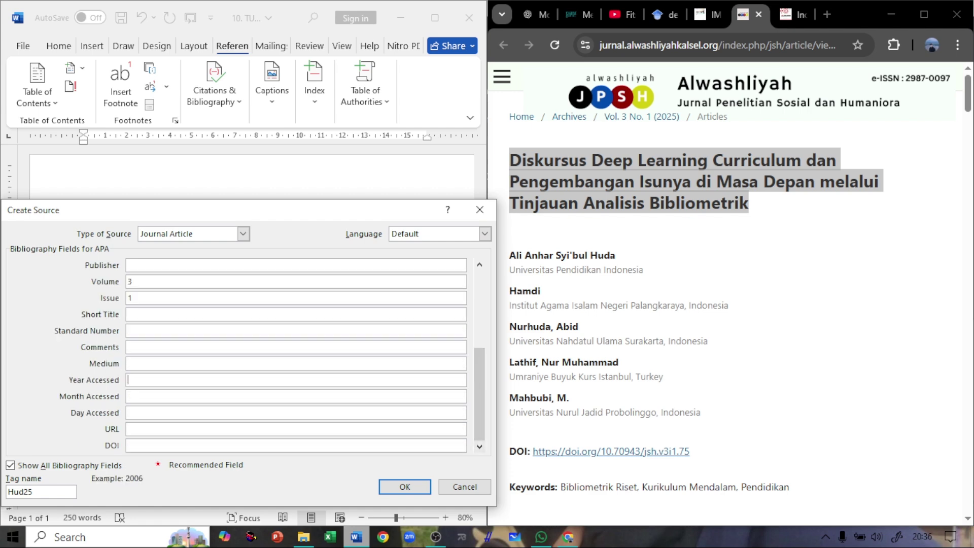
{"action": "right_click", "coordinate": [617, 451]}
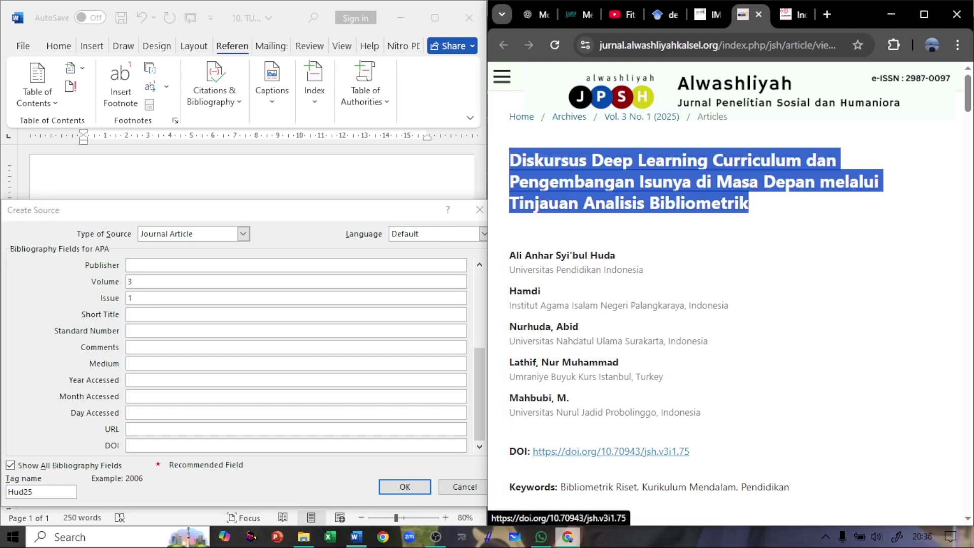
{"action": "left_click", "coordinate": [662, 402]}
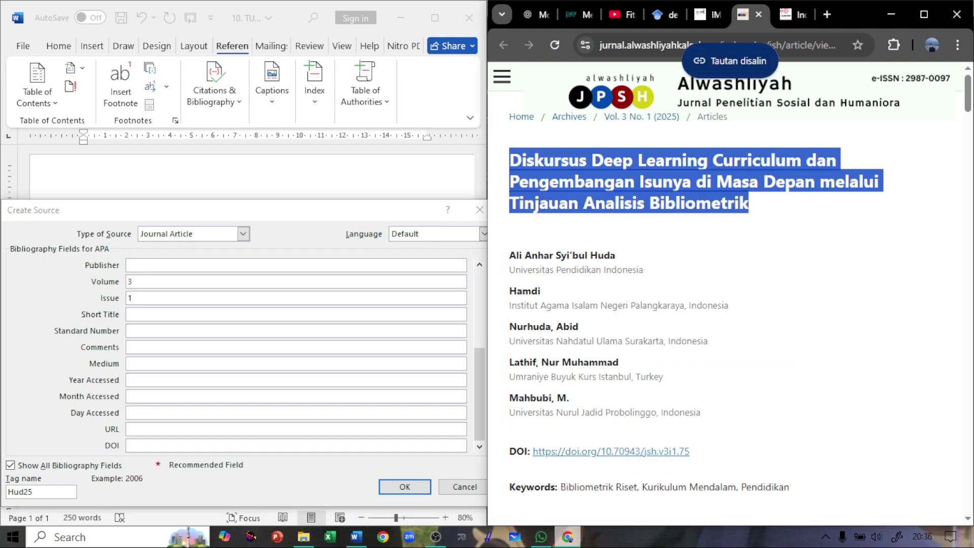
{"action": "right_click", "coordinate": [257, 445]}
{"action": "left_click", "coordinate": [284, 404]}
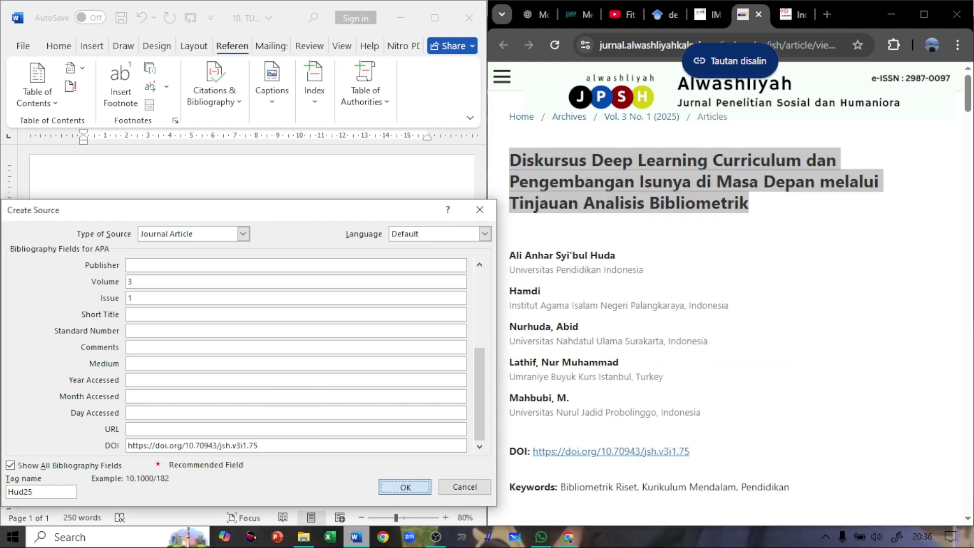
{"action": "key", "text": "Return"}
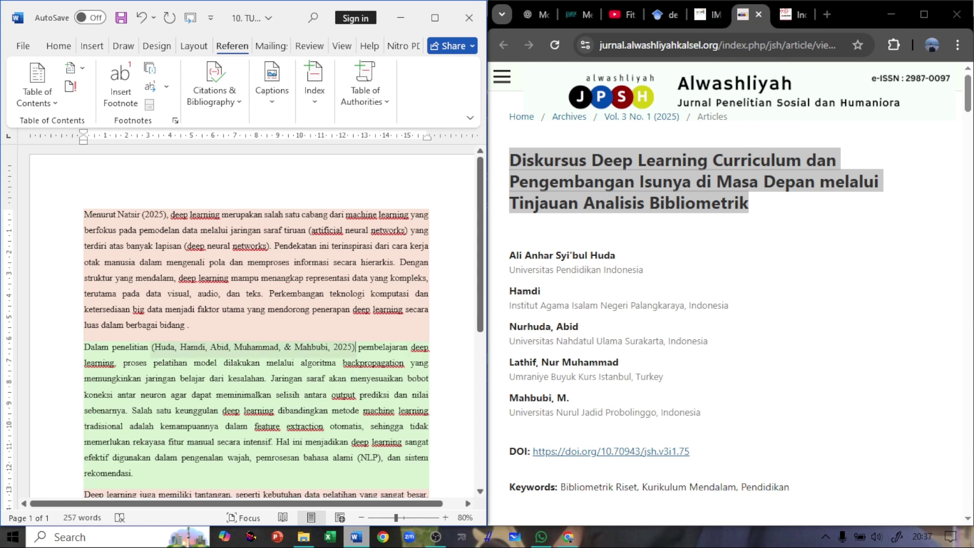
- Convert the newly inserted citation in the second paragraph to static text
{"action": "left_click", "coordinate": [315, 347]}
{"action": "left_click", "coordinate": [361, 351]}
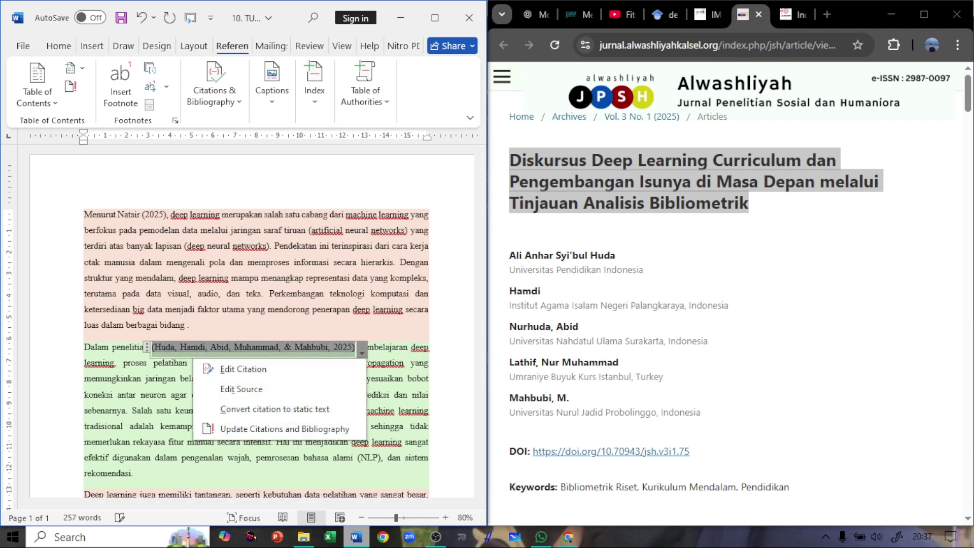
{"action": "left_click", "coordinate": [274, 409]}
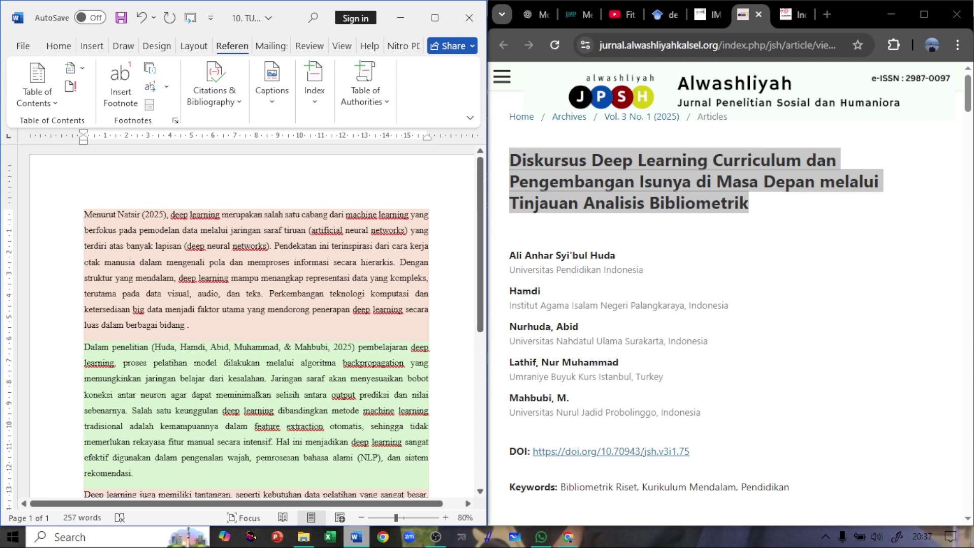
- Replace the co-authors' names in the second paragraph's citation with an italic "et.al.,", keeping the first author's surname and the year
{"action": "key", "text": "Delete"}
{"action": "key", "text": "Delete"}
{"action": "key", "text": "Delete"}
{"action": "key", "text": "Delete"}
{"action": "key", "text": "Delete"}
{"action": "key", "text": "Delete"}
{"action": "key", "text": "Delete"}
{"action": "key", "text": "Delete"}
{"action": "key", "text": "Delete"}
{"action": "key", "text": "Delete"}
{"action": "key", "text": "Delete"}
{"action": "key", "text": "Delete"}
{"action": "key", "text": "Delete"}
{"action": "key", "text": "Delete"}
{"action": "key", "text": "Delete"}
{"action": "key", "text": "Delete"}
{"action": "key", "text": "Delete"}
{"action": "key", "text": "Delete"}
{"action": "key", "text": "Delete"}
{"action": "key", "text": "Delete"}
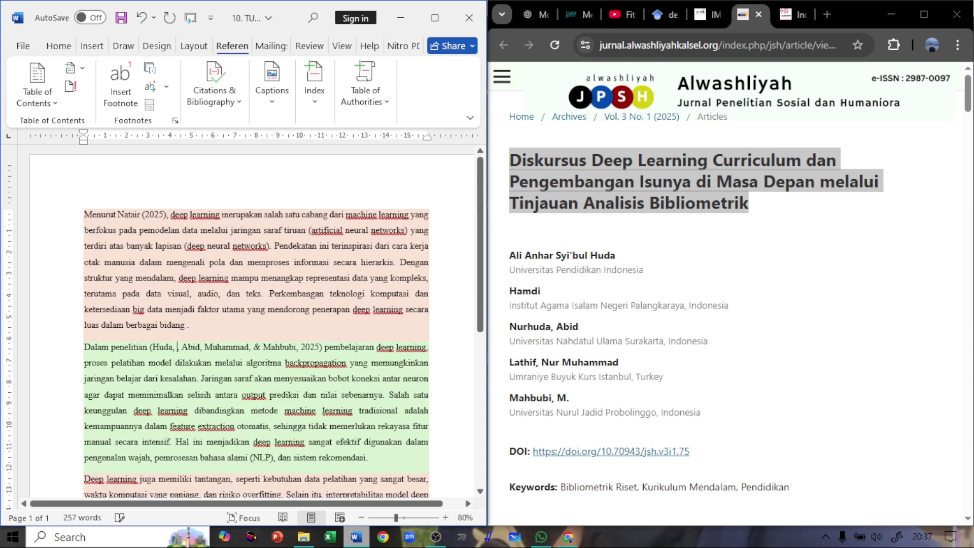
{"action": "key", "text": "Delete"}
{"action": "key", "text": "Delete"}
{"action": "key", "text": "Delete"}
{"action": "key", "text": "Delete"}
{"action": "key", "text": "Delete"}
{"action": "key", "text": "Delete"}
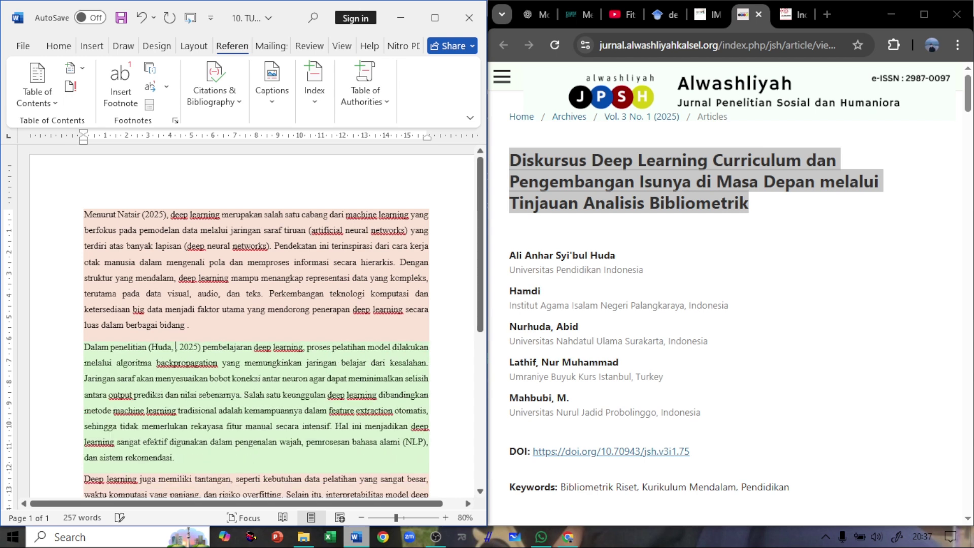
{"action": "key", "text": "Delete"}
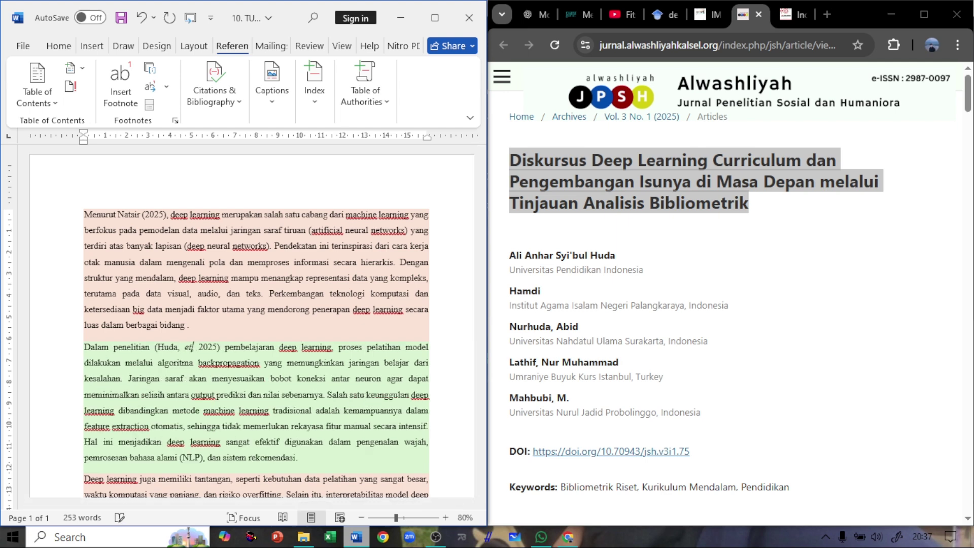
{"action": "type", "text": "et.al.,"}
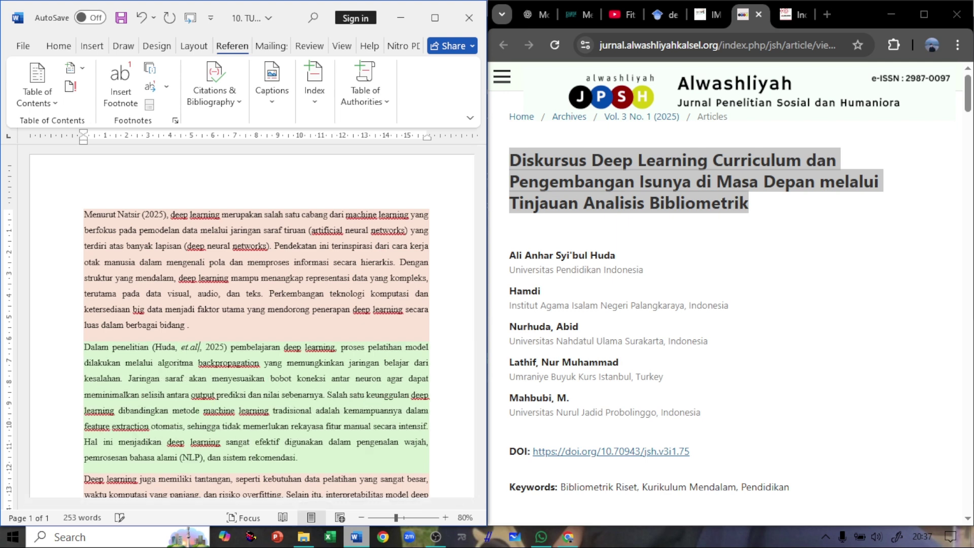
- Remove the opening parenthesis before the first author's surname and the comma after it in the second paragraph's citation
{"action": "key", "text": "Left"}
{"action": "key", "text": "Left"}
{"action": "key", "text": "Left"}
{"action": "key", "text": "Left"}
{"action": "key", "text": "Left"}
{"action": "key", "text": "Left"}
{"action": "key", "text": "Left"}
{"action": "key", "text": "BackSpace"}
{"action": "left_click", "coordinate": [180, 346]}
{"action": "key", "text": "Left"}
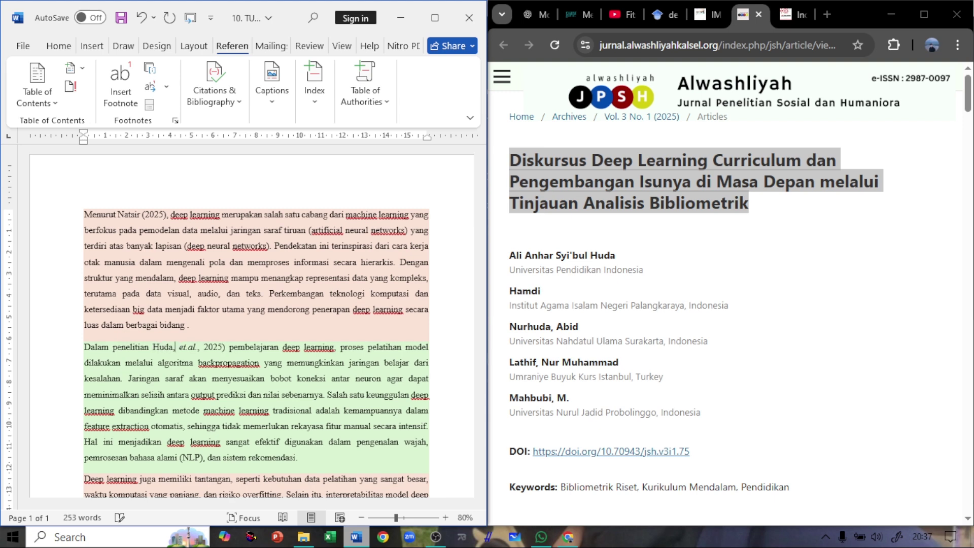
{"action": "key", "text": "BackSpace"}
- Remove the comma after "et.al.", enclose the year as "(2025)" and add a comma after the closing parenthesis
{"action": "key", "text": "Right"}
{"action": "key", "text": "Right"}
{"action": "key", "text": "Right"}
{"action": "key", "text": "Right"}
{"action": "key", "text": "Right"}
{"action": "key", "text": "Right"}
{"action": "key", "text": "Right"}
{"action": "key", "text": "Delete"}
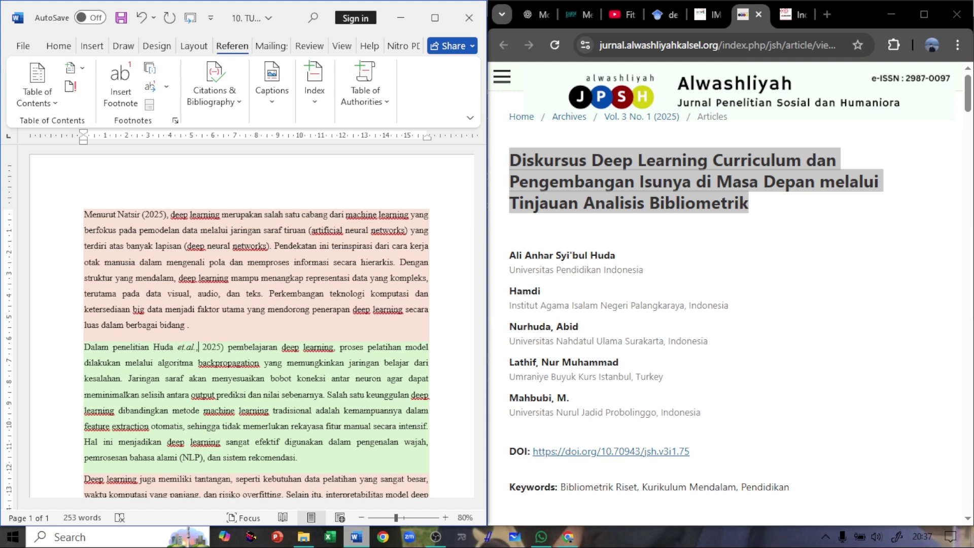
{"action": "key", "text": "Right"}
{"action": "type", "text": "("}
{"action": "key", "text": "Right"}
{"action": "key", "text": "Right"}
{"action": "key", "text": "Right"}
{"action": "key", "text": "Right"}
{"action": "key", "text": "Right"}
{"action": "type", "text": ","}
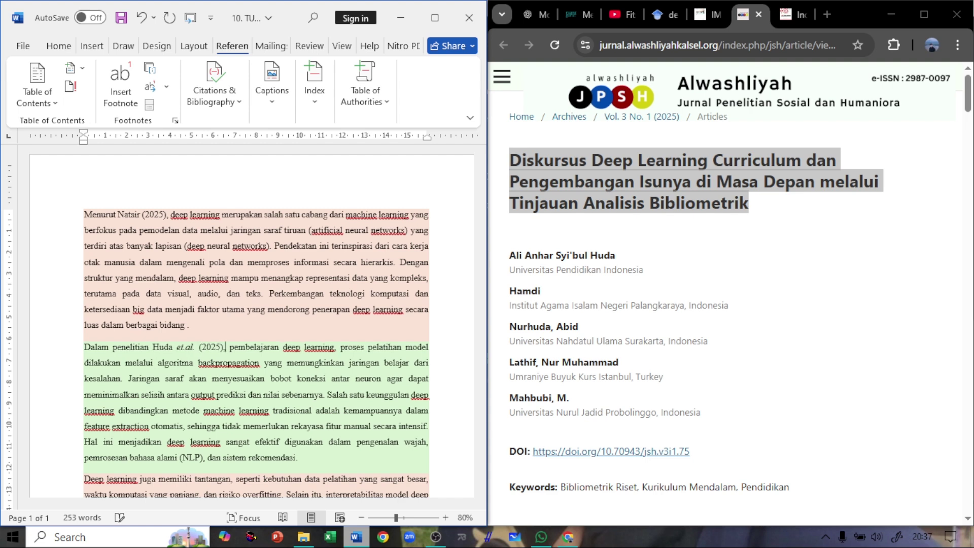
{"action": "scroll", "coordinate": [254, 325], "scroll_direction": "down", "scroll_amount": 5}
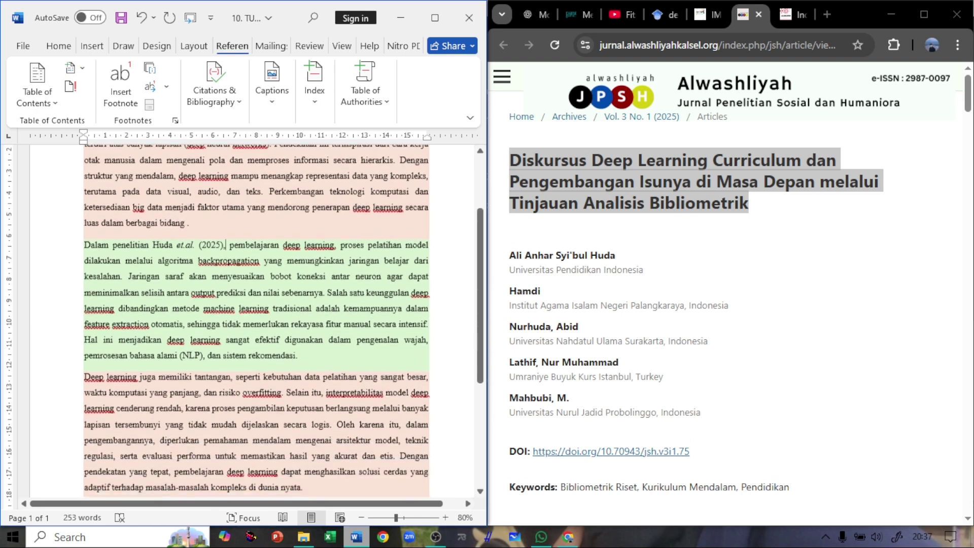
{"action": "scroll", "coordinate": [253, 325], "scroll_direction": "down", "scroll_amount": 1}
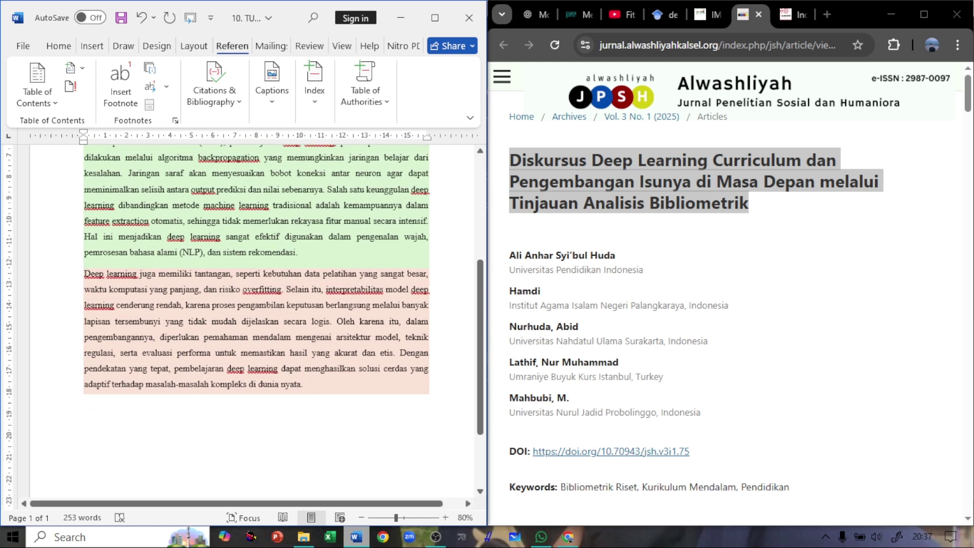
{"action": "scroll", "coordinate": [254, 324], "scroll_direction": "up", "scroll_amount": 5}
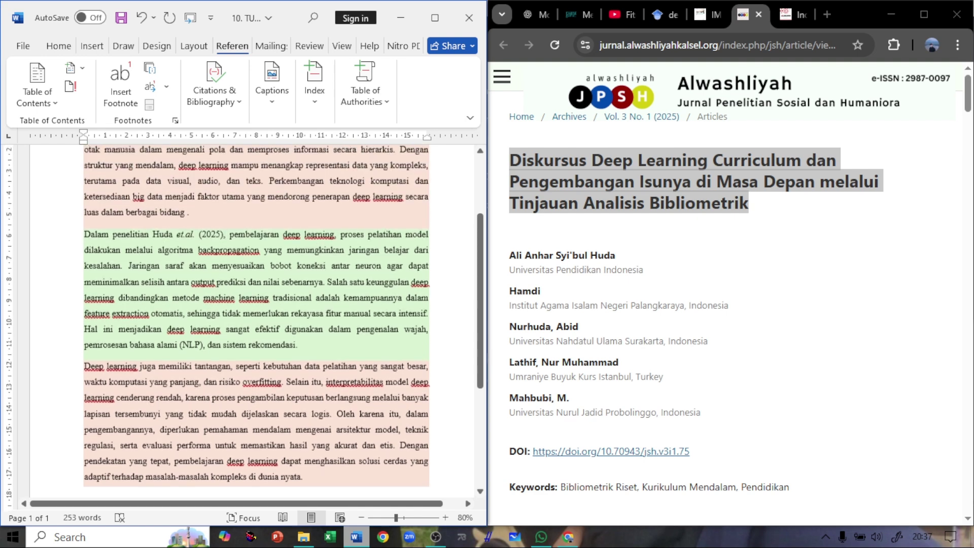
{"action": "scroll", "coordinate": [254, 325], "scroll_direction": "down", "scroll_amount": 2}
{"action": "scroll", "coordinate": [254, 325], "scroll_direction": "up", "scroll_amount": 1}
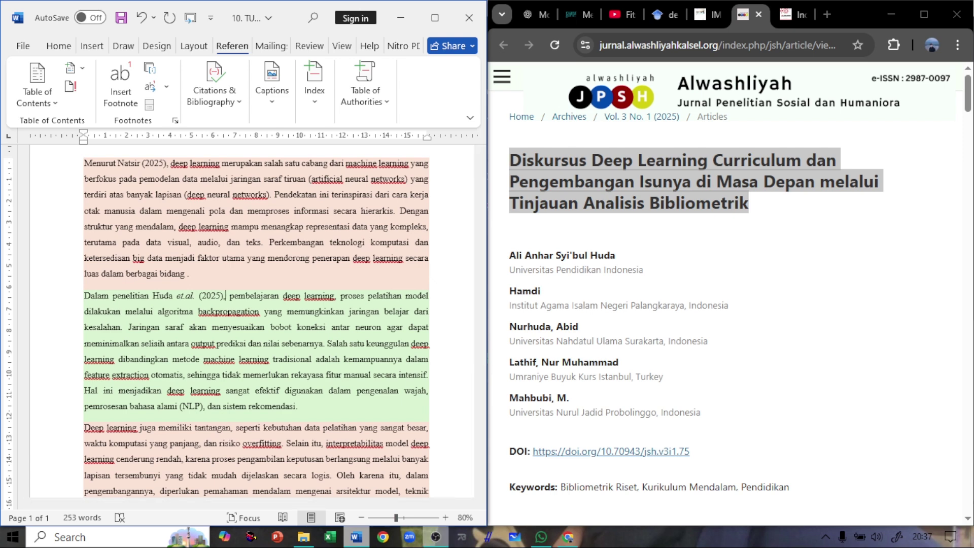
{"action": "mouse_move", "coordinate": [435, 537]}
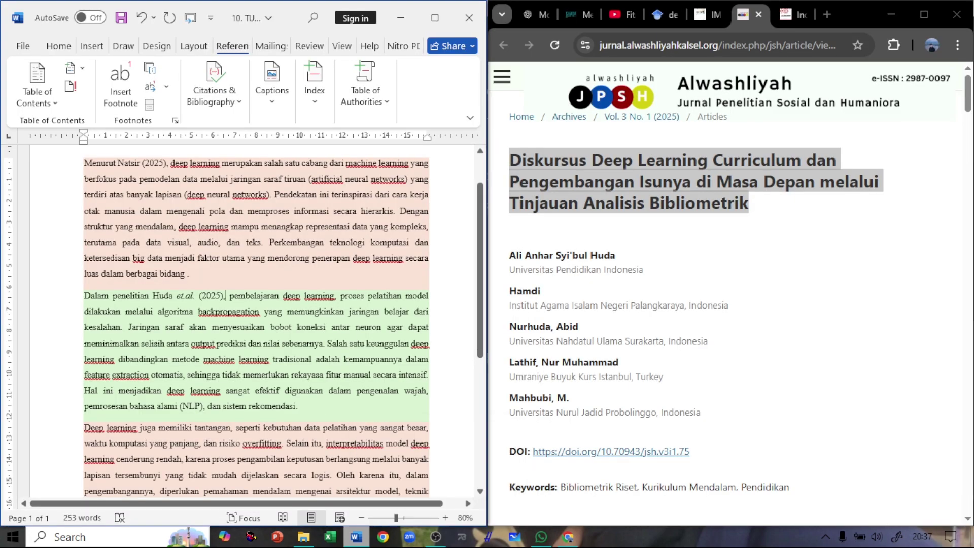
- Open the kurniajurnal.com article and start a new citation source after the word "tantangan" in the third paragraph
{"action": "scroll", "coordinate": [256, 324], "scroll_direction": "down", "scroll_amount": 3}
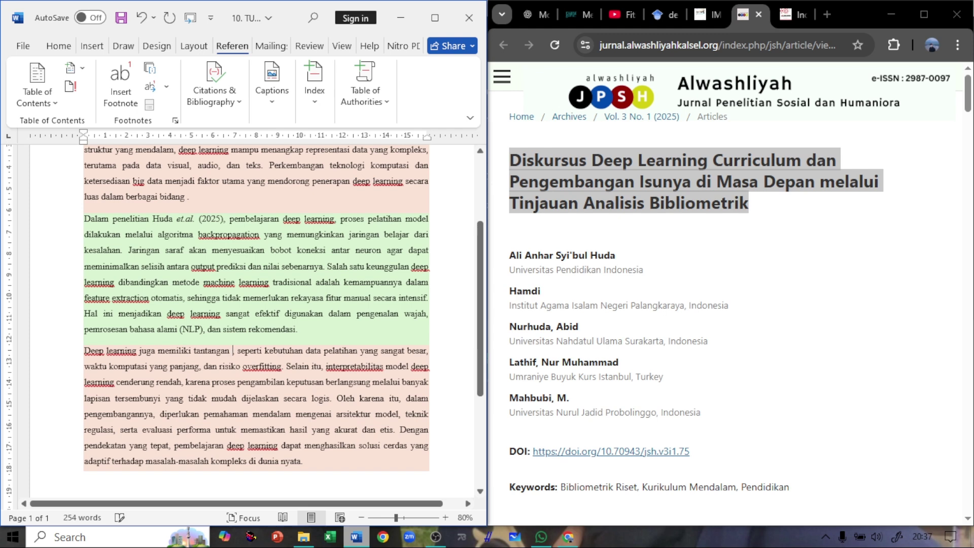
{"action": "left_click", "coordinate": [793, 15]}
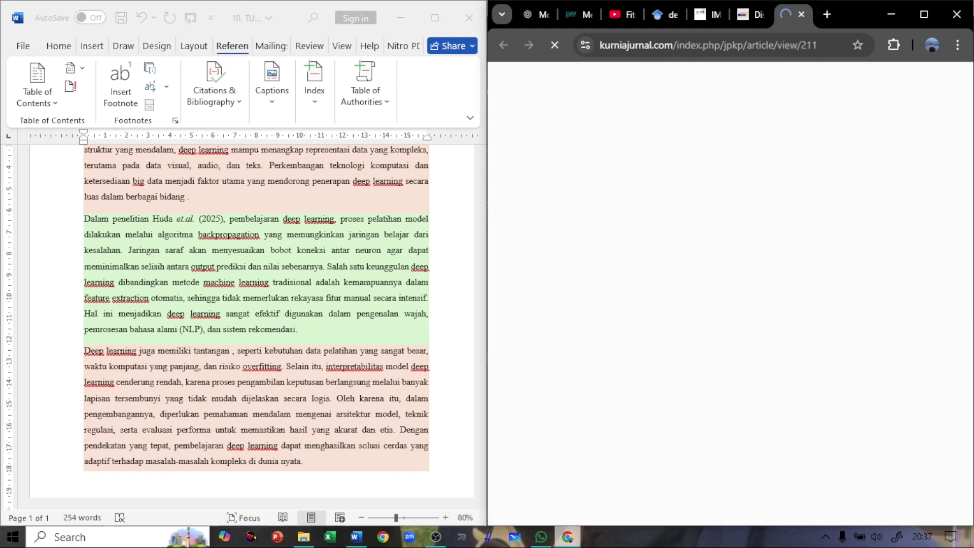
{"action": "key", "text": "alt+Tab"}
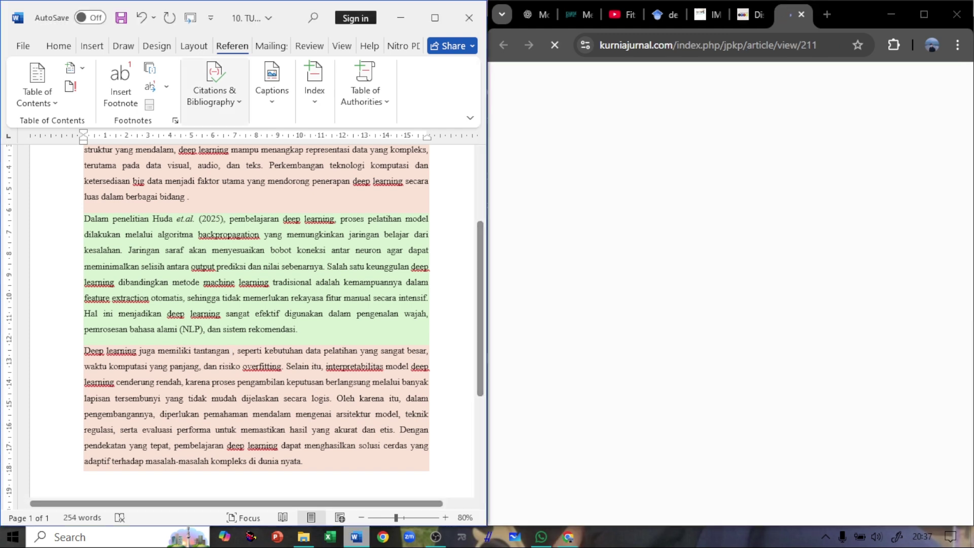
{"action": "left_click", "coordinate": [214, 86]}
{"action": "left_click", "coordinate": [206, 152]}
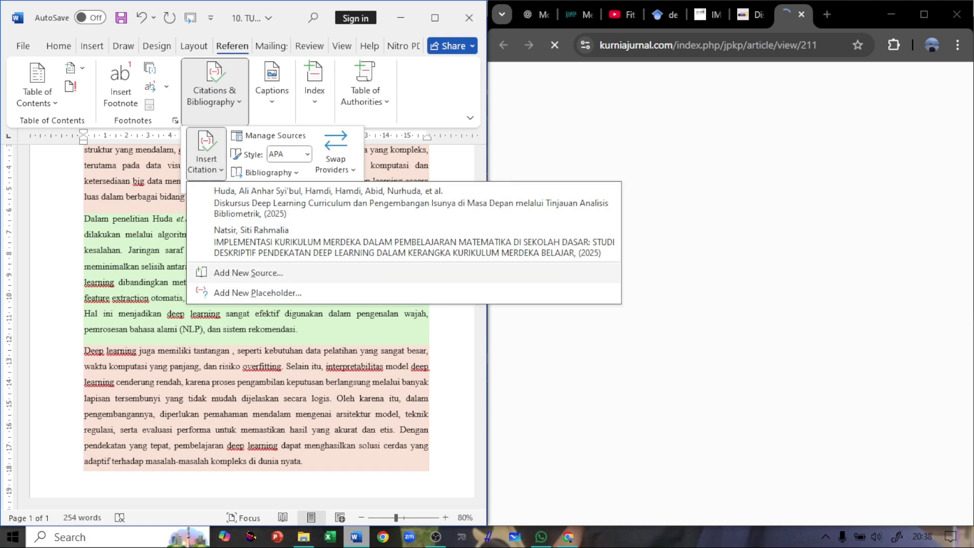
{"action": "left_click", "coordinate": [248, 273]}
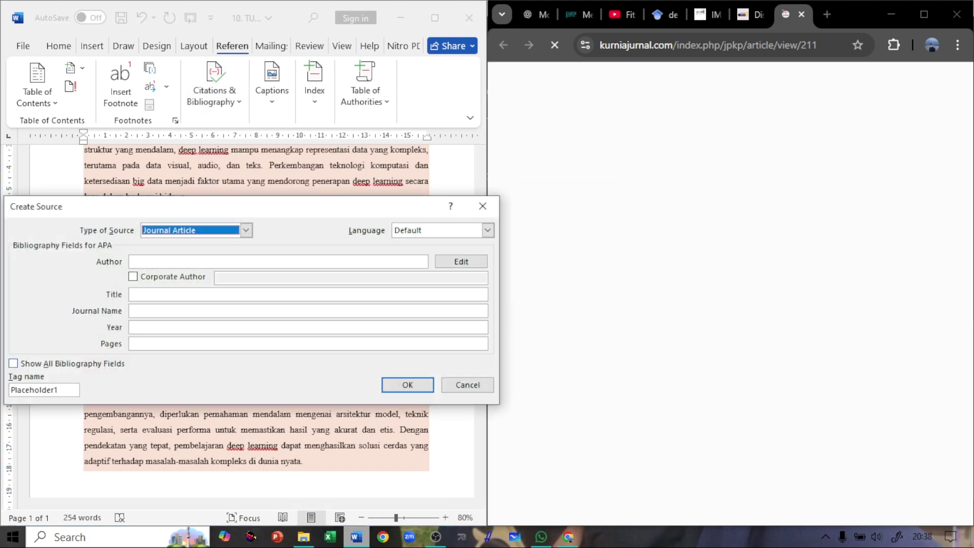
- Show all bibliography fields and add the first listed author, using the single name as both last and first name
{"action": "left_click", "coordinate": [13, 363]}
{"action": "left_click", "coordinate": [442, 261]}
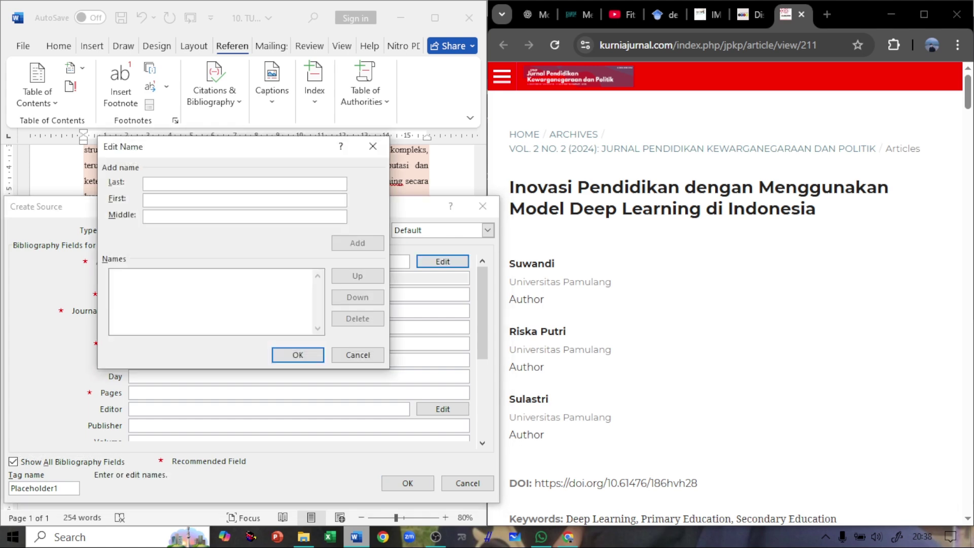
{"action": "type", "text": "Suwandi"}
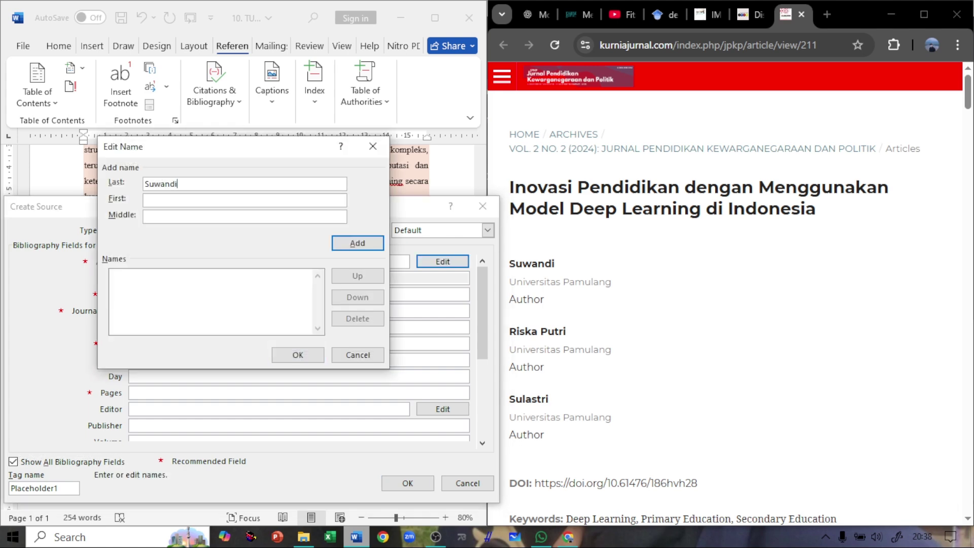
{"action": "key", "text": "ctrl+a"}
{"action": "key", "text": "ctrl+c"}
{"action": "key", "text": "Tab"}
{"action": "key", "text": "ctrl+v"}
{"action": "key", "text": "Return"}
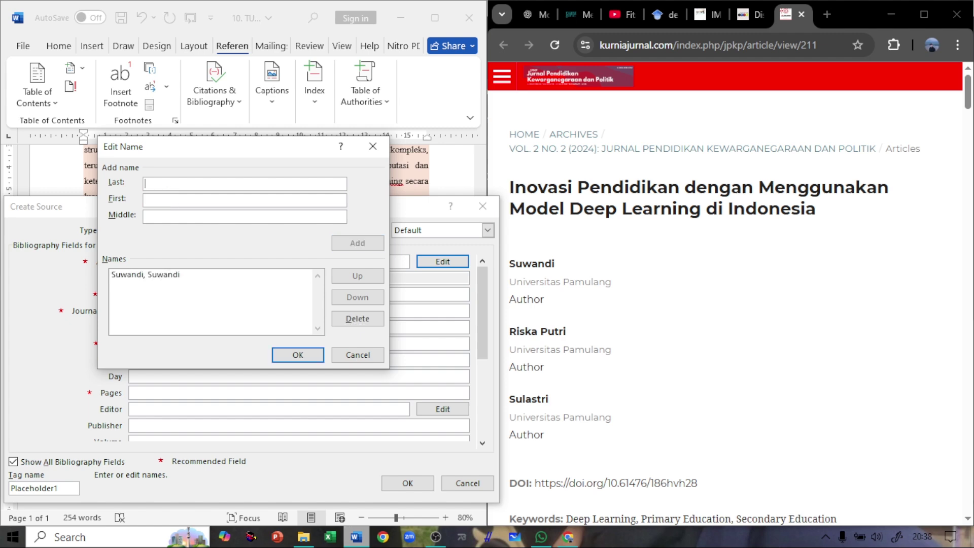
- Add the article's second author to the names list with last name and first name
{"action": "type", "text": "Putri"}
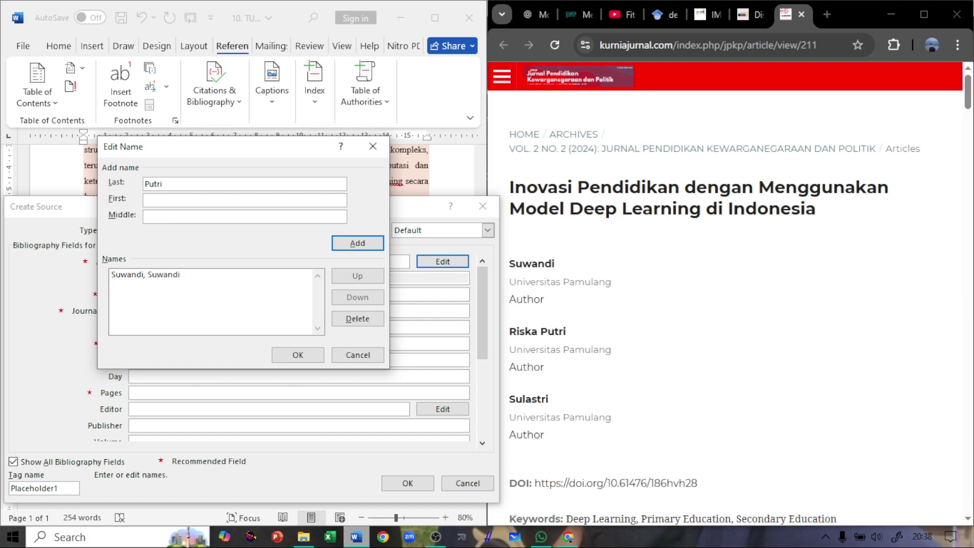
{"action": "key", "text": "Tab"}
{"action": "type", "text": "Riska"}
{"action": "key", "text": "Return"}
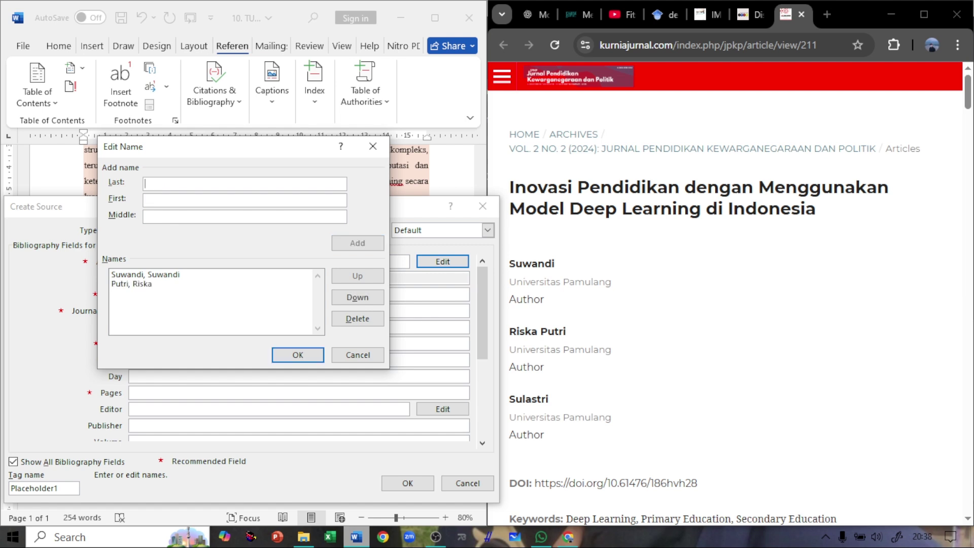
- Add the third author, using the single name as both last and first name, and confirm the author list
{"action": "type", "text": "Sulastri"}
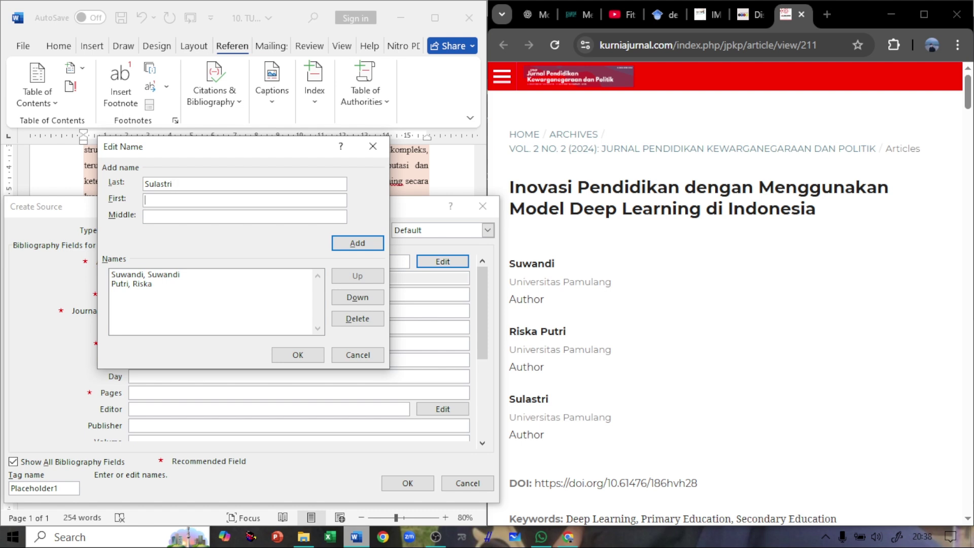
{"action": "key", "text": "Tab"}
{"action": "type", "text": "Suas"}
{"action": "key", "text": "BackSpace"}
{"action": "type", "text": "lastri"}
{"action": "key", "text": "Left"}
{"action": "key", "text": "Left"}
{"action": "key", "text": "Left"}
{"action": "key", "text": "Left"}
{"action": "key", "text": "Left"}
{"action": "key", "text": "Left"}
{"action": "key", "text": "BackSpace"}
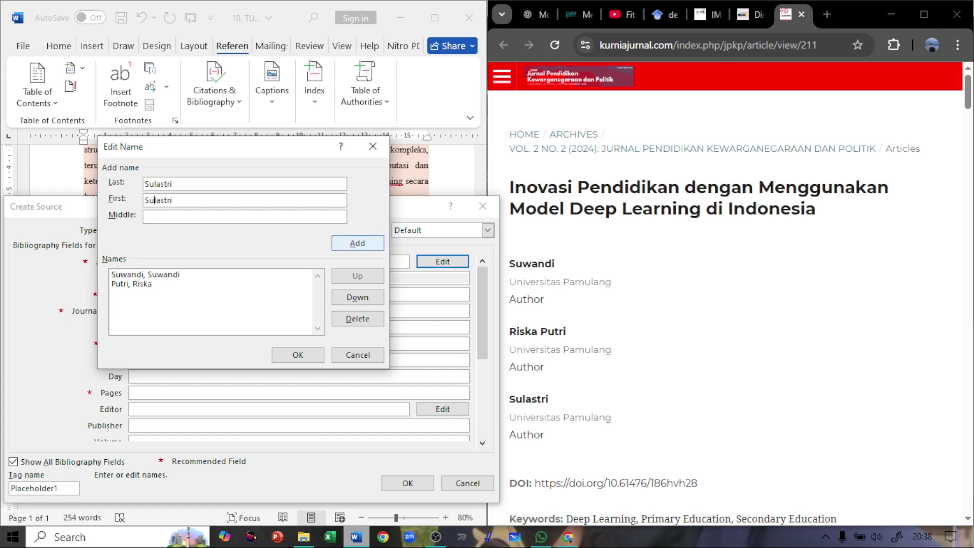
{"action": "key", "text": "Return"}
{"action": "key", "text": "Return"}
- Copy the title "Inovasi Pendidikan dengan Menggunakan Model Deep Learning di Indonesia" from the article page into the source's title
{"action": "left_click", "coordinate": [298, 294]}
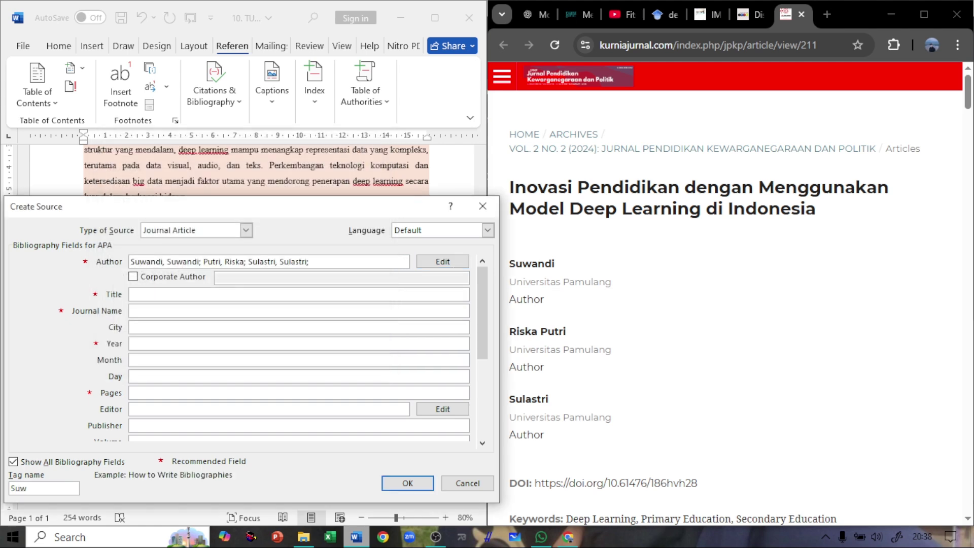
{"action": "left_click", "coordinate": [510, 188]}
{"action": "left_click_drag", "start_coordinate": [514, 188], "coordinate": [818, 209]}
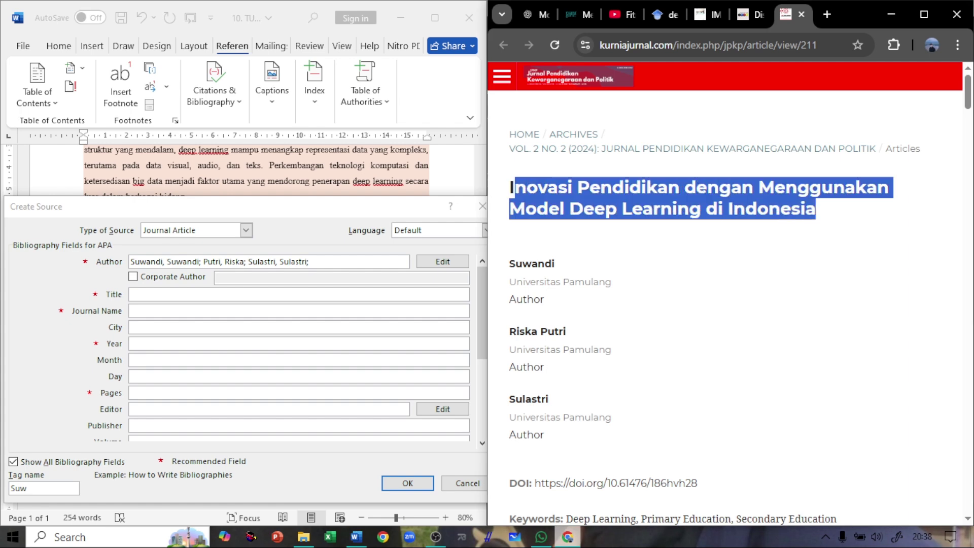
{"action": "left_click", "coordinate": [819, 208]}
{"action": "left_click_drag", "start_coordinate": [510, 188], "coordinate": [817, 209]}
{"action": "right_click", "coordinate": [740, 202]}
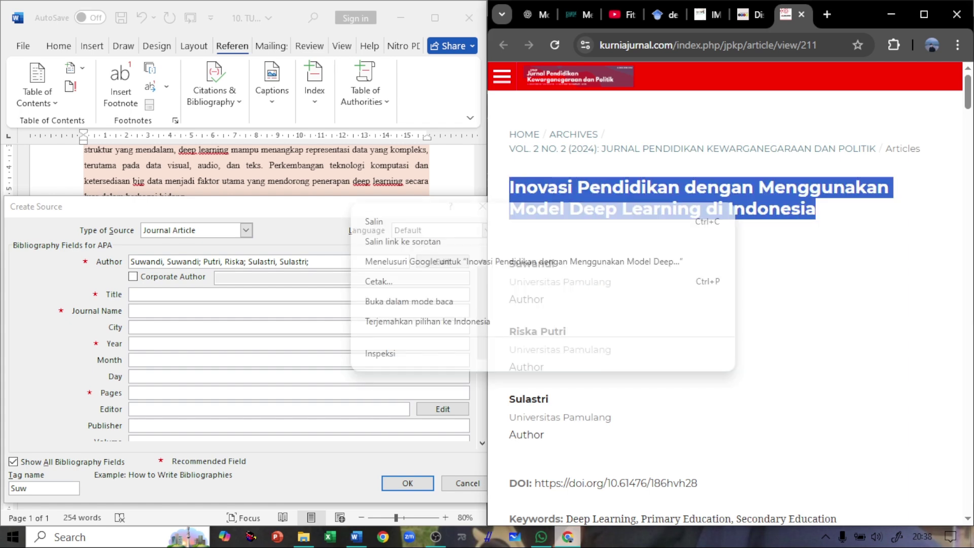
{"action": "left_click", "coordinate": [370, 221]}
{"action": "left_click", "coordinate": [299, 294]}
{"action": "key", "text": "ctrl+v"}
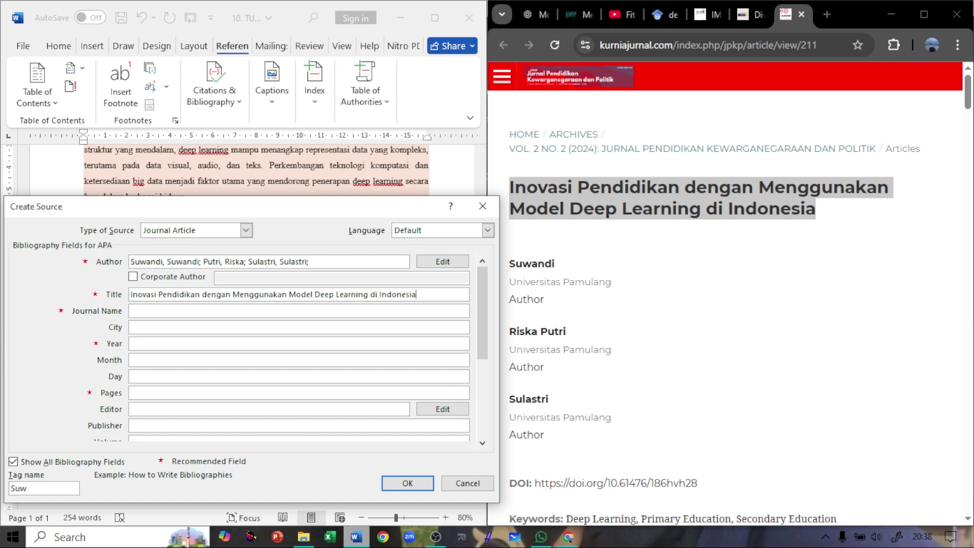
- Set the source's journal name to "Jurnal Pendidikan Kewarganegaraan dan Politik" and its year to 2024
{"action": "key", "text": "Tab"}
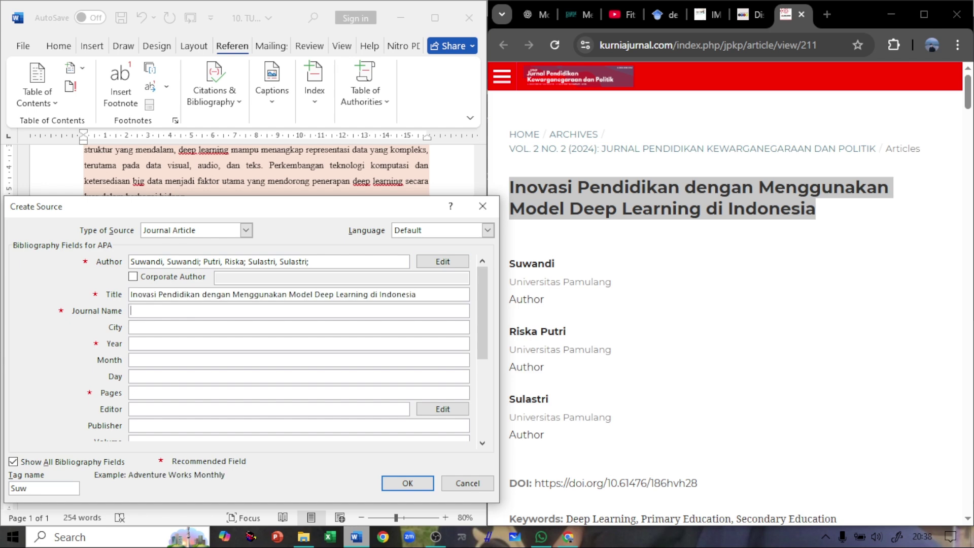
{"action": "type", "text": "Jurnal Pendidikan Kewarganegaraan dan "}
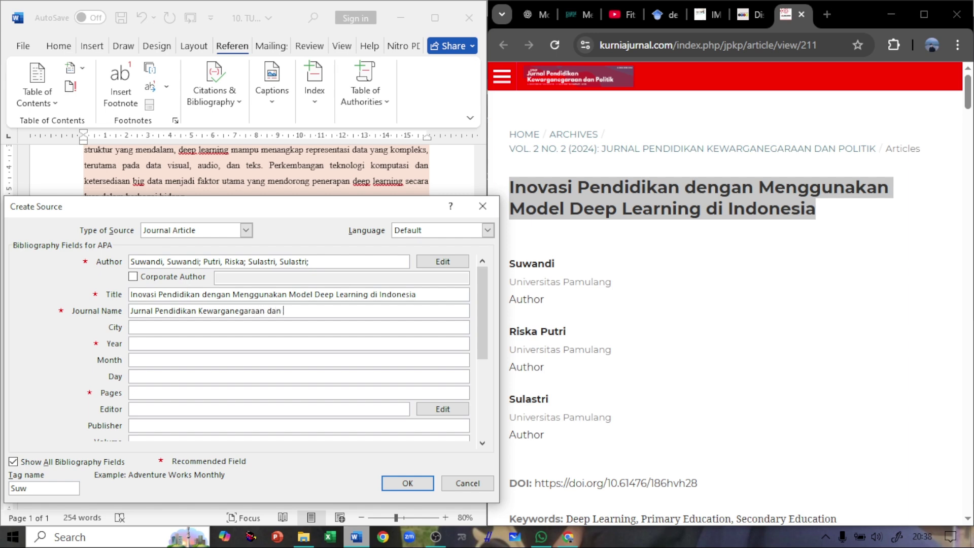
{"action": "type", "text": "Politik"}
{"action": "left_click", "coordinate": [131, 344]}
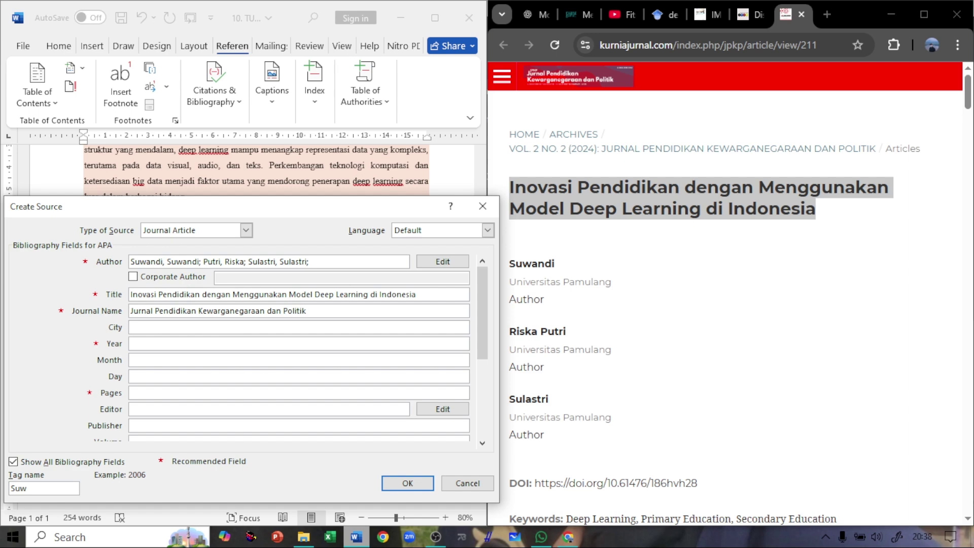
{"action": "type", "text": "2024"}
- Find the page range in the article page's citation details and set the source's pages to 69-77
{"action": "left_click", "coordinate": [130, 393]}
{"action": "scroll", "coordinate": [736, 294], "scroll_direction": "down", "scroll_amount": 15}
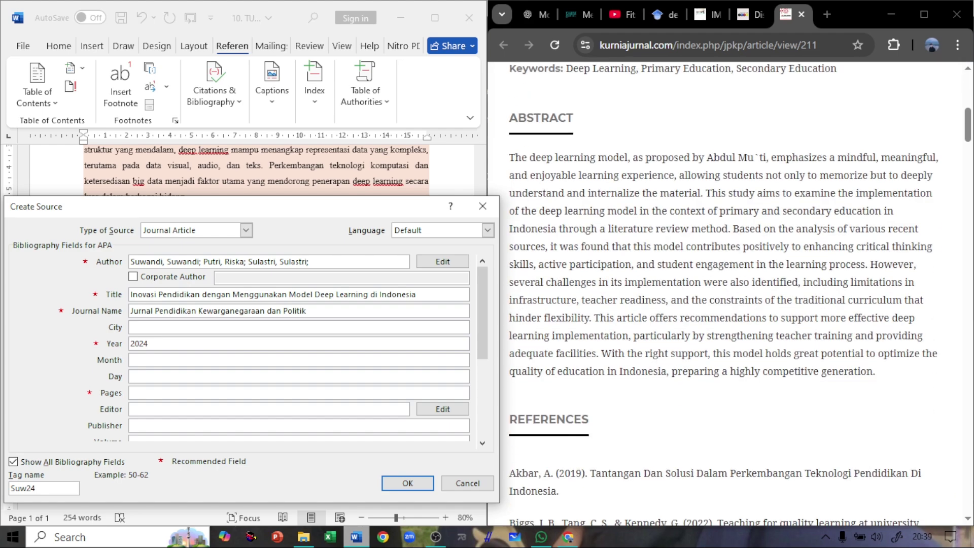
{"action": "scroll", "coordinate": [736, 294], "scroll_direction": "down", "scroll_amount": 15}
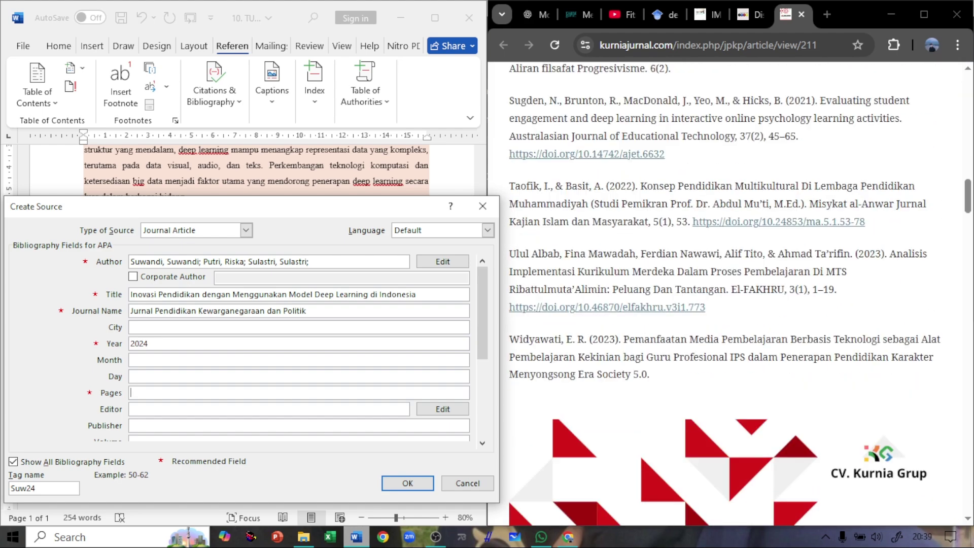
{"action": "scroll", "coordinate": [726, 295], "scroll_direction": "down", "scroll_amount": 6}
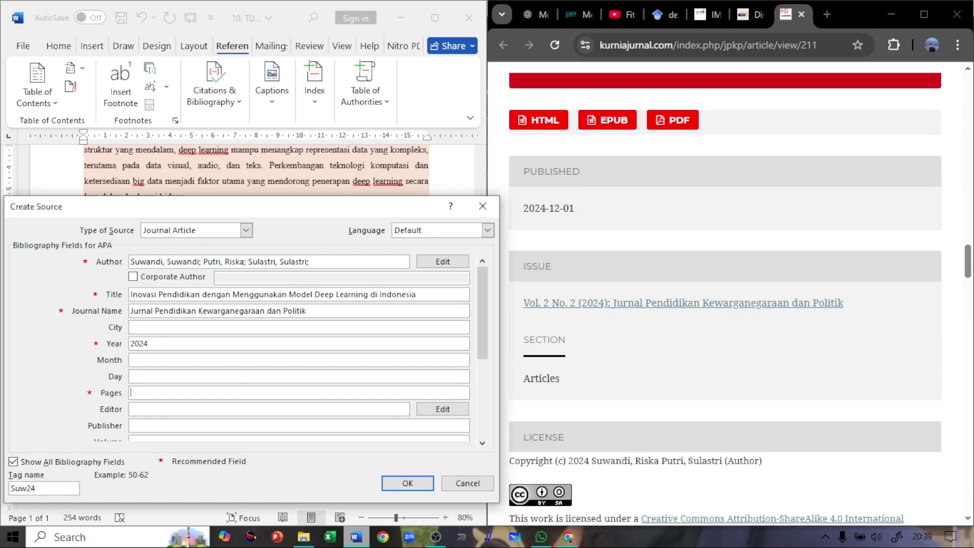
{"action": "scroll", "coordinate": [725, 294], "scroll_direction": "up", "scroll_amount": 6}
{"action": "scroll", "coordinate": [725, 295], "scroll_direction": "down", "scroll_amount": 6}
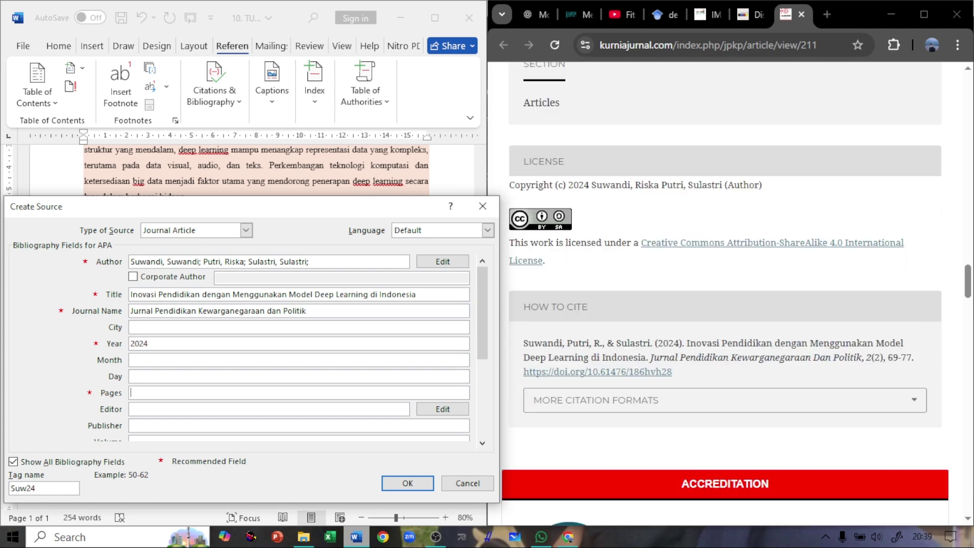
{"action": "type", "text": "69-77"}
- Set the source's volume to 2 and its issue to 2
{"action": "left_click_drag", "start_coordinate": [483, 313], "coordinate": [482, 375]}
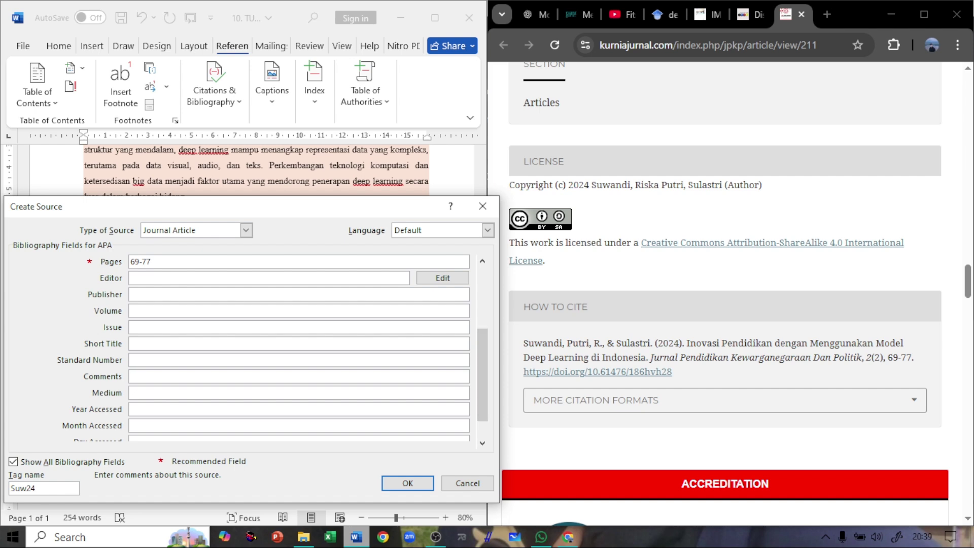
{"action": "left_click", "coordinate": [299, 310]}
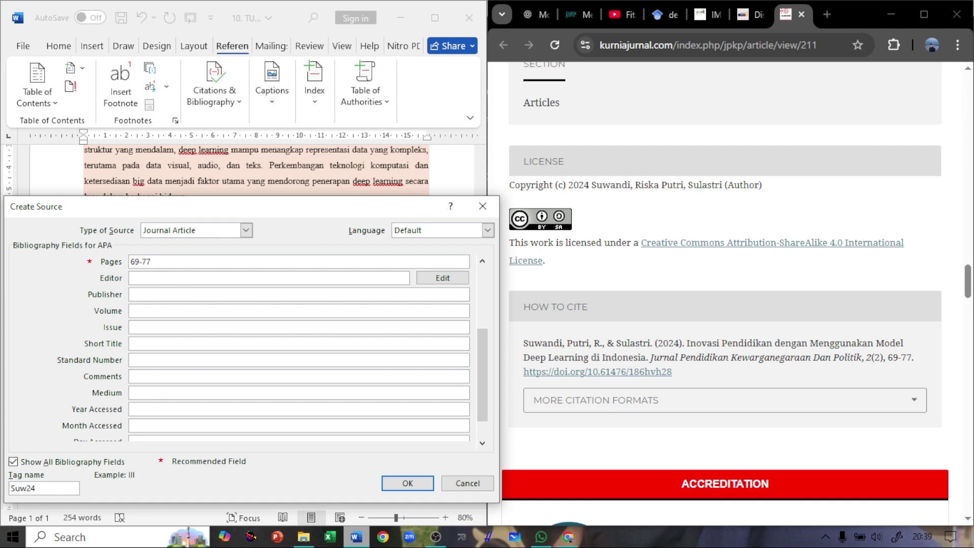
{"action": "type", "text": "2"}
{"action": "key", "text": "Tab"}
{"action": "type", "text": "2"}
{"action": "key", "text": "Tab"}
{"action": "key", "text": "Tab"}
{"action": "key", "text": "Tab"}
{"action": "key", "text": "Tab"}
{"action": "key", "text": "Tab"}
{"action": "key", "text": "Tab"}
{"action": "key", "text": "Tab"}
{"action": "key", "text": "Tab"}
{"action": "key", "text": "Tab"}
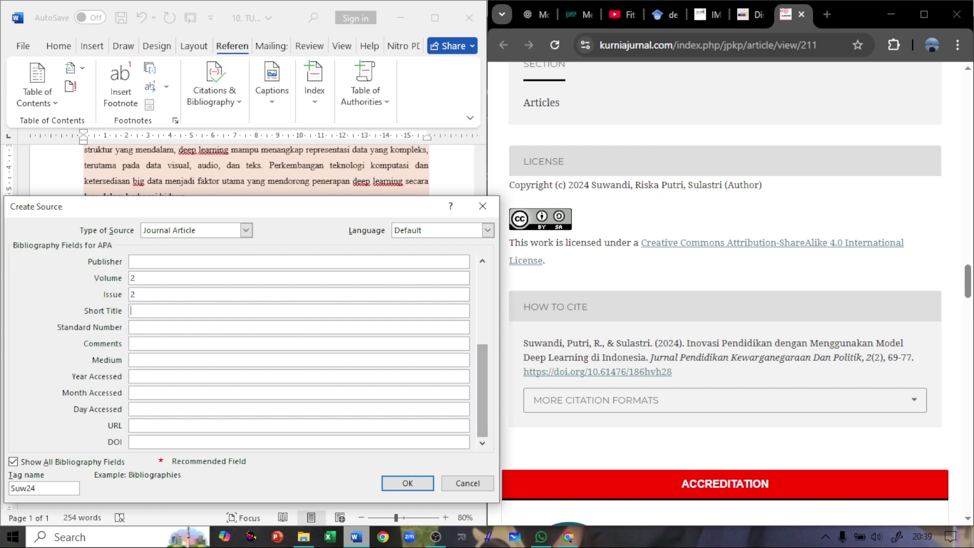
{"action": "right_click", "coordinate": [599, 372]}
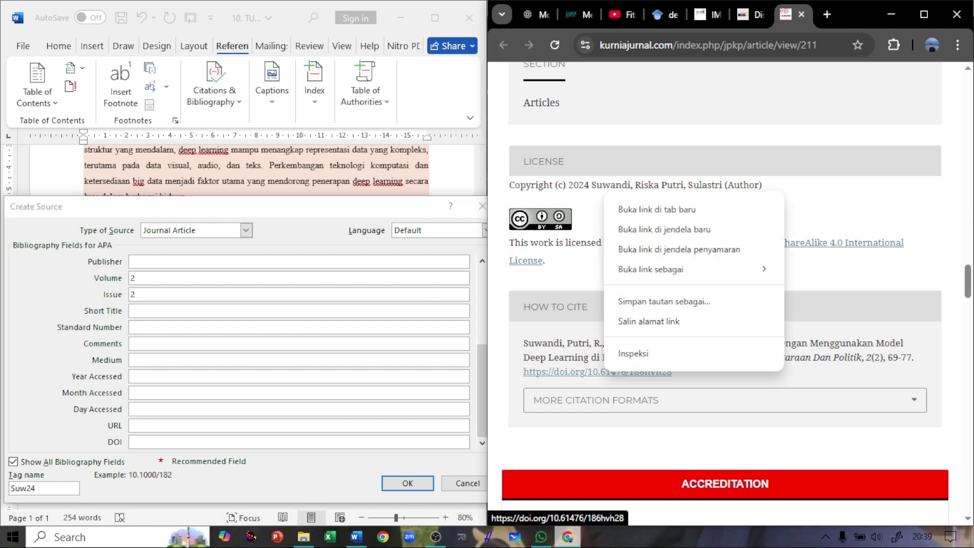
{"action": "left_click", "coordinate": [660, 320]}
{"action": "key", "text": "alt+Tab"}
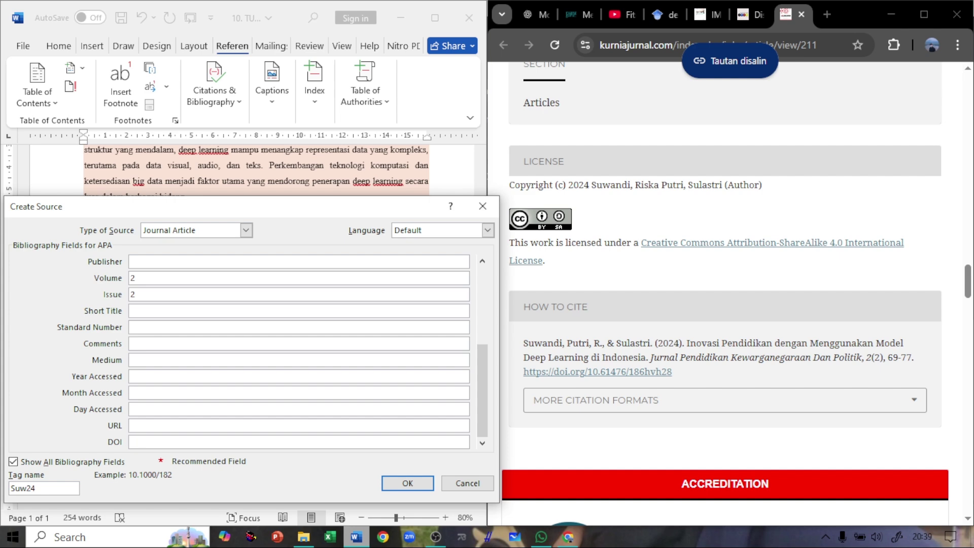
{"action": "type", "text": "https://doi.org/10.61476/186hvh28"}
{"action": "key", "text": "Return"}
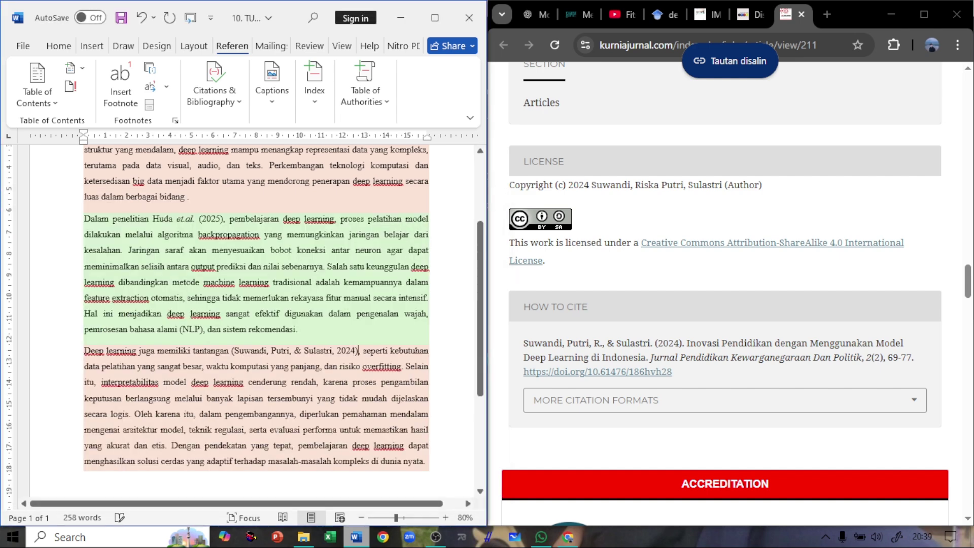
- Convert the third paragraph's new citation to static text
{"action": "left_click", "coordinate": [359, 350]}
{"action": "left_click", "coordinate": [366, 356]}
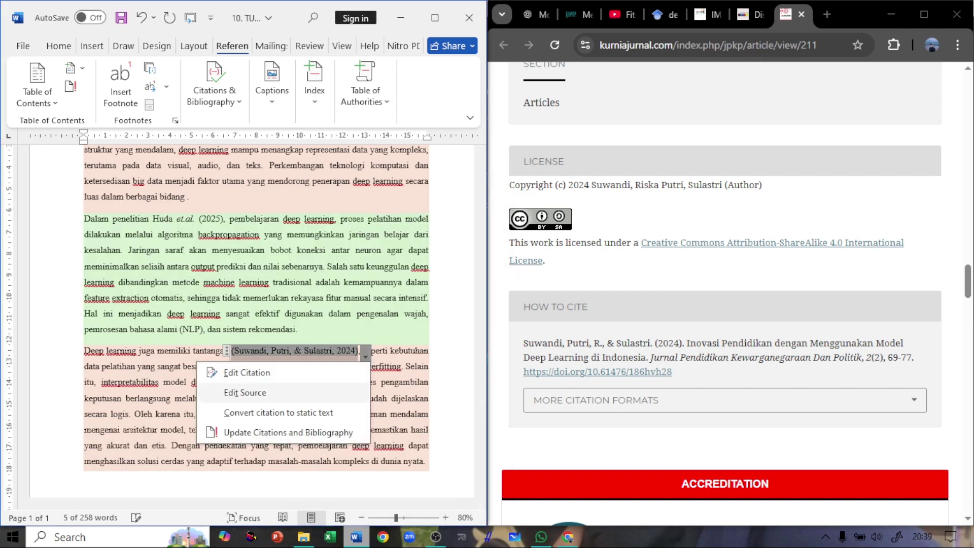
{"action": "left_click", "coordinate": [277, 412]}
- Replace the co-authors' names and surrounding commas in the third paragraph's citation with "et.al.", keeping the first author's surname and the year
{"action": "left_click", "coordinate": [294, 351]}
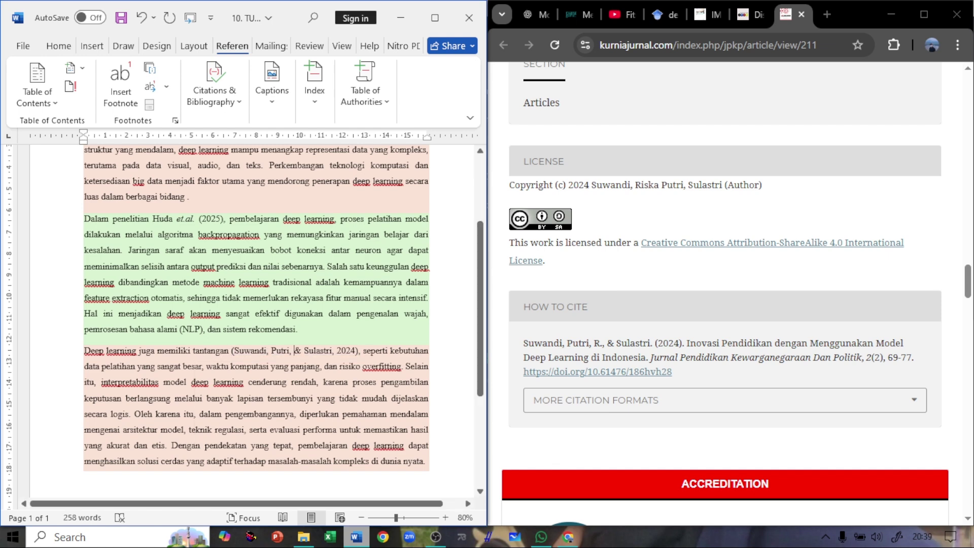
{"action": "key", "text": "Delete"}
{"action": "key", "text": "Delete"}
{"action": "key", "text": "Delete"}
{"action": "key", "text": "Delete"}
{"action": "key", "text": "BackSpace"}
{"action": "key", "text": "BackSpace"}
{"action": "key", "text": "BackSpace"}
{"action": "key", "text": "BackSpace"}
{"action": "key", "text": "BackSpace"}
{"action": "key", "text": "BackSpace"}
{"action": "key", "text": "BackSpace"}
{"action": "key", "text": "BackSpace"}
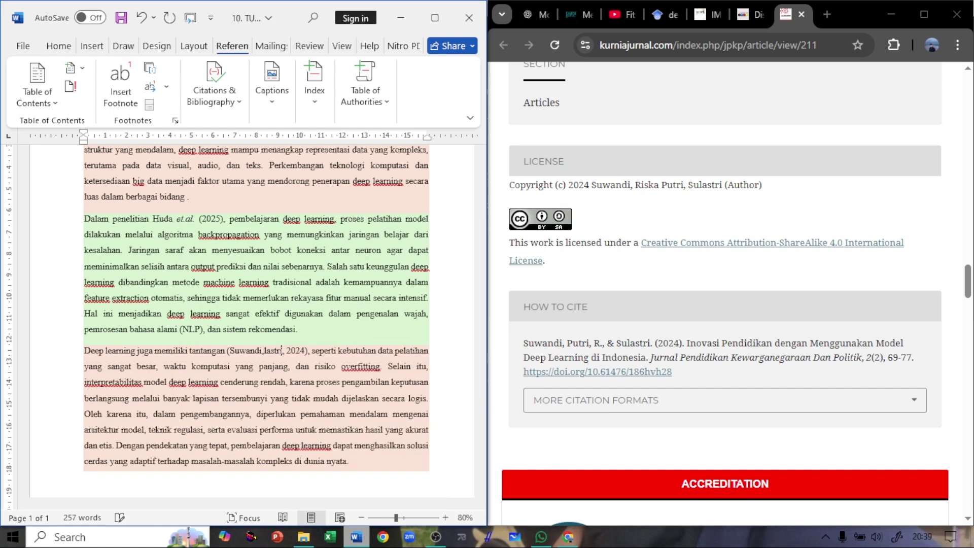
{"action": "key", "text": "BackSpace"}
{"action": "key", "text": "BackSpace"}
{"action": "key", "text": "BackSpace"}
{"action": "key", "text": "BackSpace"}
{"action": "key", "text": "BackSpace"}
{"action": "key", "text": "BackSpace"}
{"action": "key", "text": "BackSpace"}
{"action": "key", "text": "Delete"}
{"action": "key", "text": "Delete"}
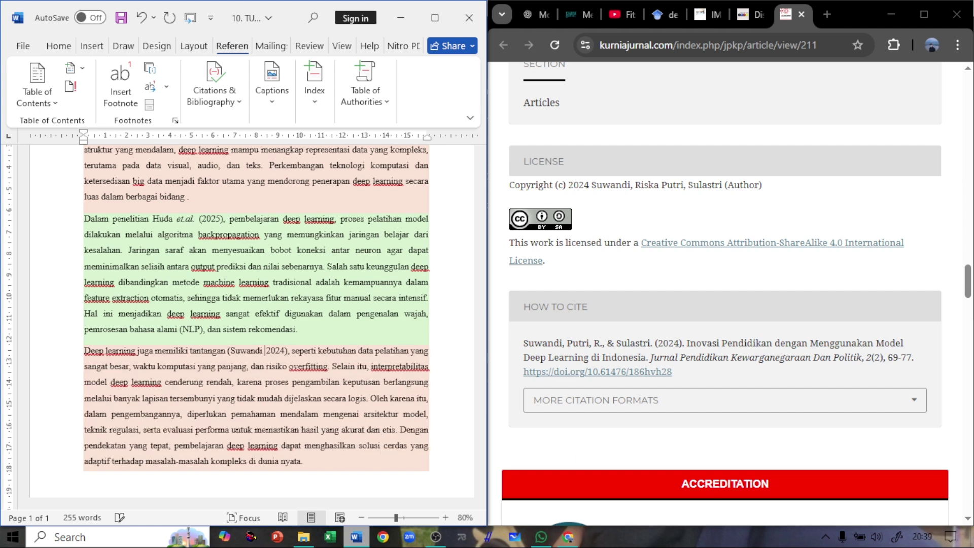
{"action": "type", "text": "et.al."}
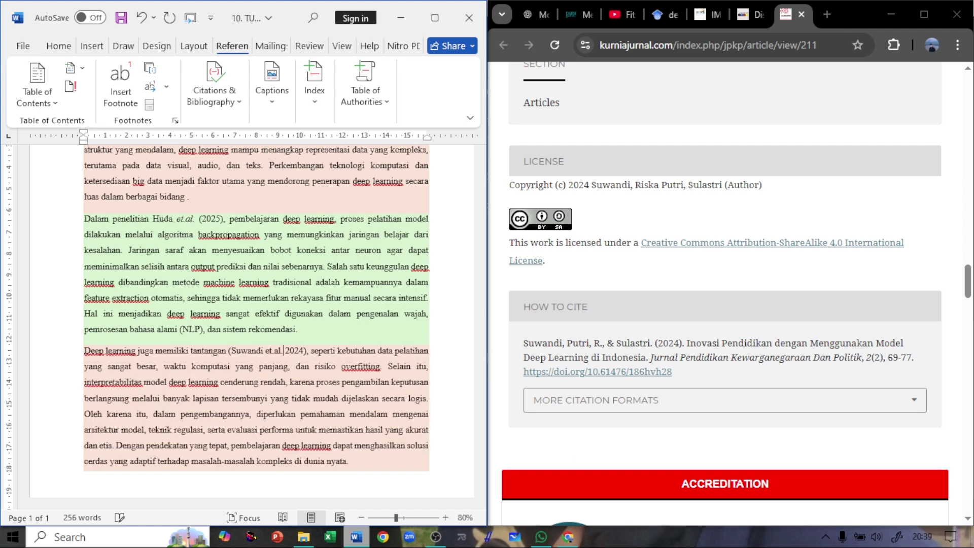
- Move the opening parenthesis in the third paragraph's citation from before the surname to before the year, giving "(2024)"
{"action": "key", "text": "Left"}
{"action": "key", "text": "Left"}
{"action": "key", "text": "Left"}
{"action": "key", "text": "Left"}
{"action": "key", "text": "Left"}
{"action": "key", "text": "Left"}
{"action": "key", "text": "Delete"}
{"action": "key", "text": "Right"}
{"action": "key", "text": "Right"}
{"action": "key", "text": "Right"}
{"action": "key", "text": "Right"}
{"action": "key", "text": "Right"}
{"action": "key", "text": "Right"}
{"action": "key", "text": "Right"}
{"action": "key", "text": "Right"}
{"action": "key", "text": "Right"}
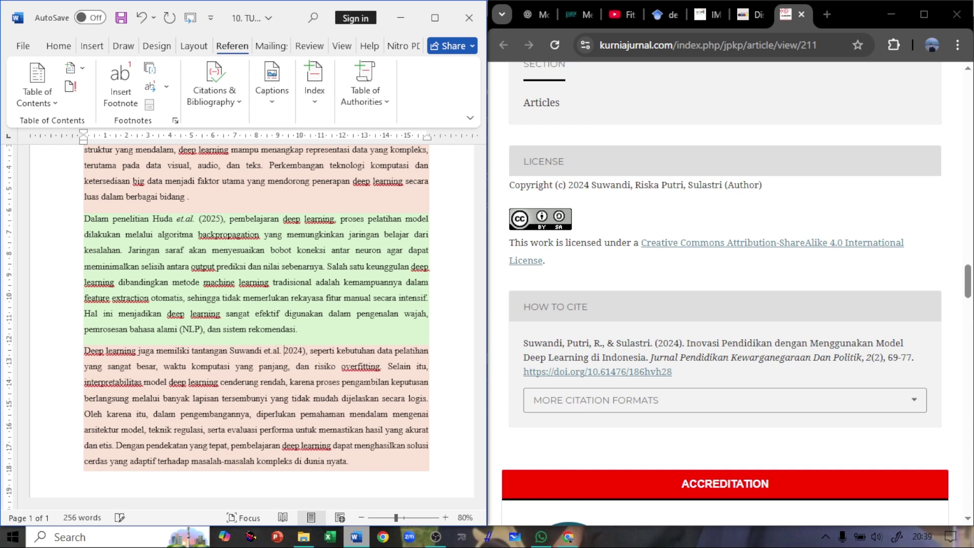
{"action": "type", "text": "("}
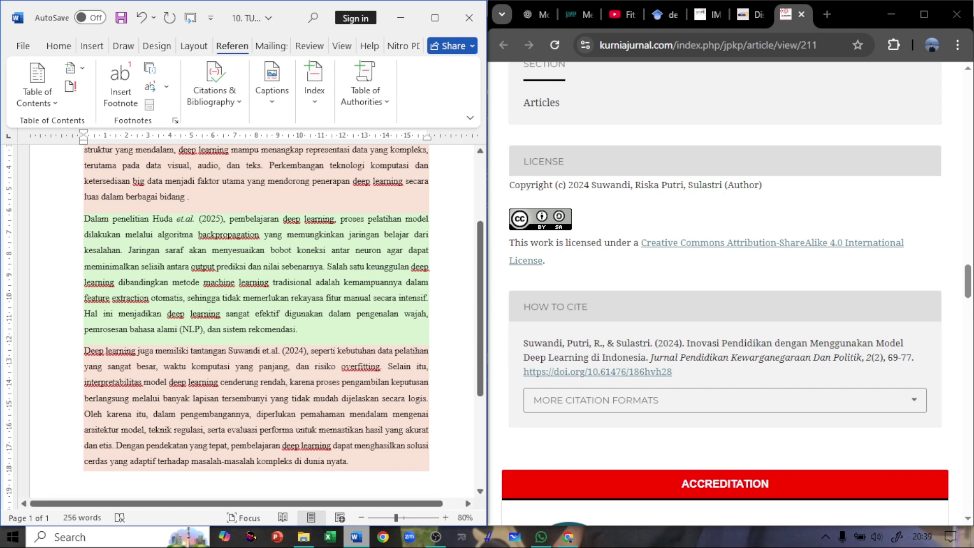
- Review the in-text citations in the three paragraphs, highlighting the first paragraph's citation
{"action": "scroll", "coordinate": [285, 299], "scroll_direction": "down", "scroll_amount": 2}
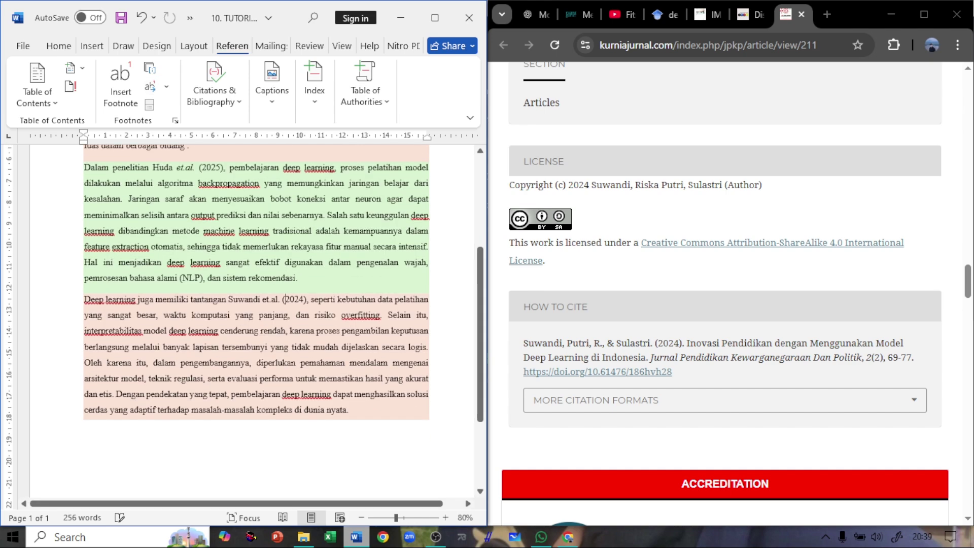
{"action": "scroll", "coordinate": [256, 325], "scroll_direction": "down", "scroll_amount": 2}
{"action": "scroll", "coordinate": [256, 325], "scroll_direction": "up", "scroll_amount": 5}
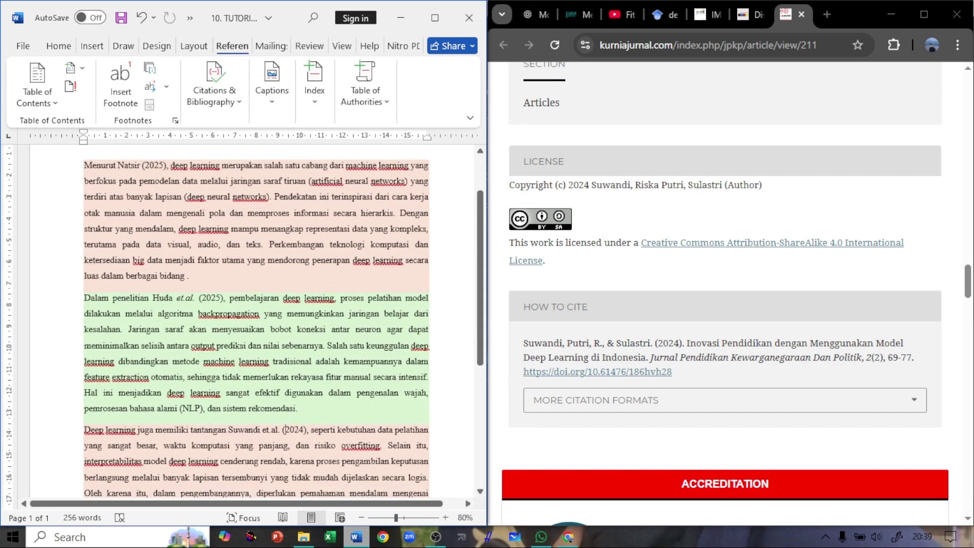
{"action": "scroll", "coordinate": [284, 430], "scroll_direction": "down", "scroll_amount": 3}
{"action": "scroll", "coordinate": [285, 430], "scroll_direction": "up", "scroll_amount": 5}
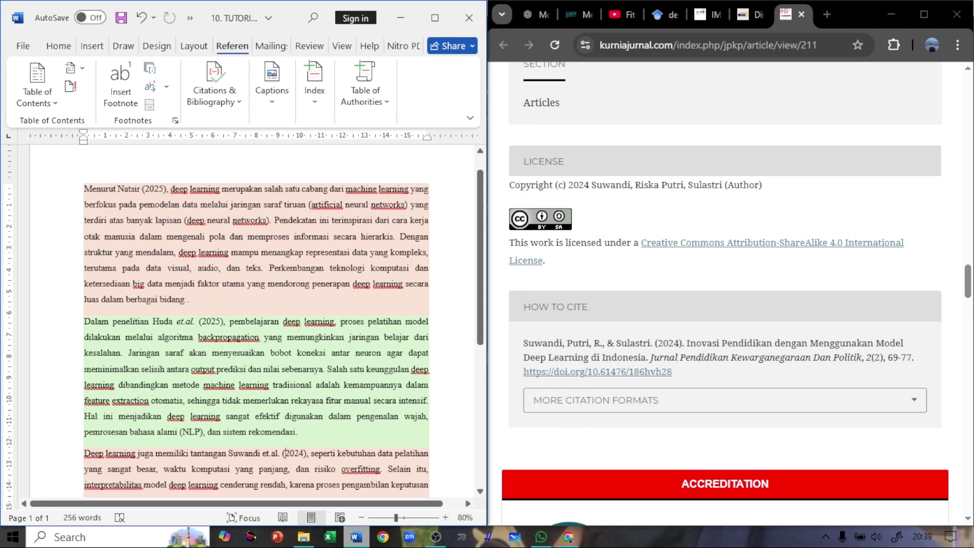
{"action": "left_click_drag", "start_coordinate": [124, 188], "coordinate": [169, 189]}
{"action": "left_click", "coordinate": [159, 189]}
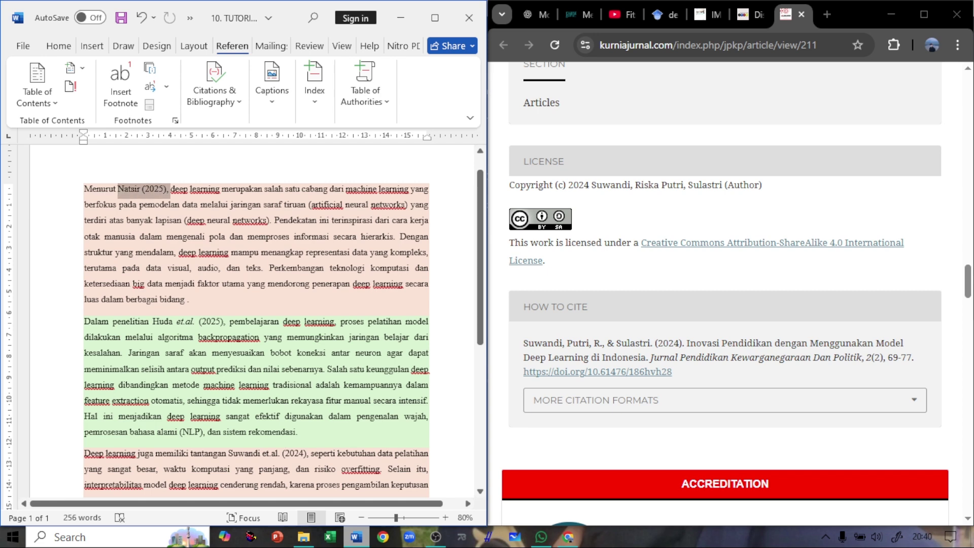
- Highlight the in-text citations of all three paragraphs in yellow
{"action": "key", "text": "ctrl+alt+h"}
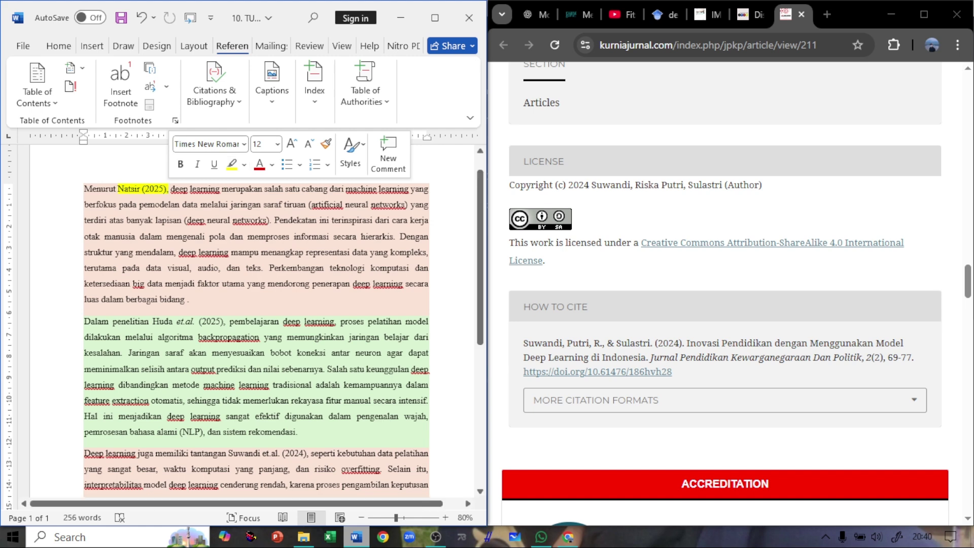
{"action": "left_click_drag", "start_coordinate": [152, 321], "coordinate": [230, 321]}
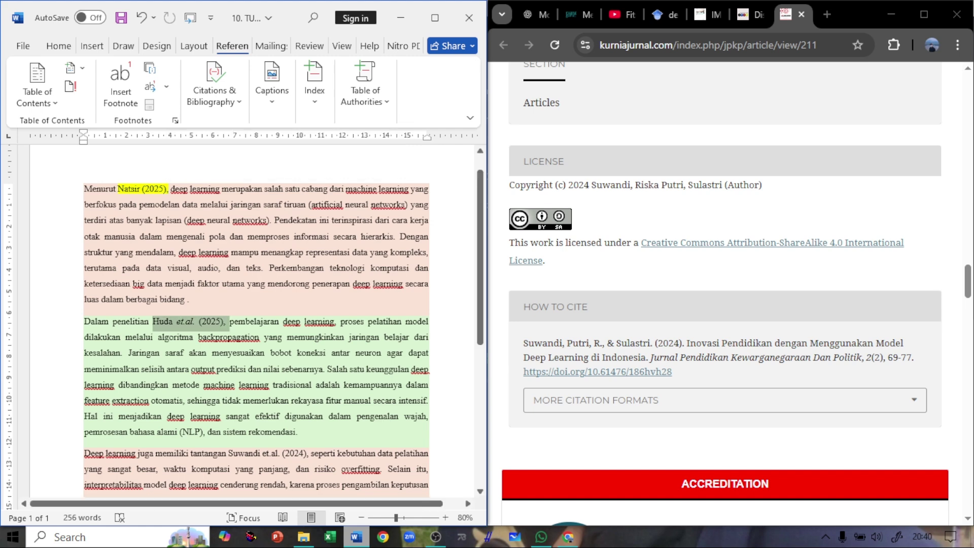
{"action": "left_click", "coordinate": [285, 291]}
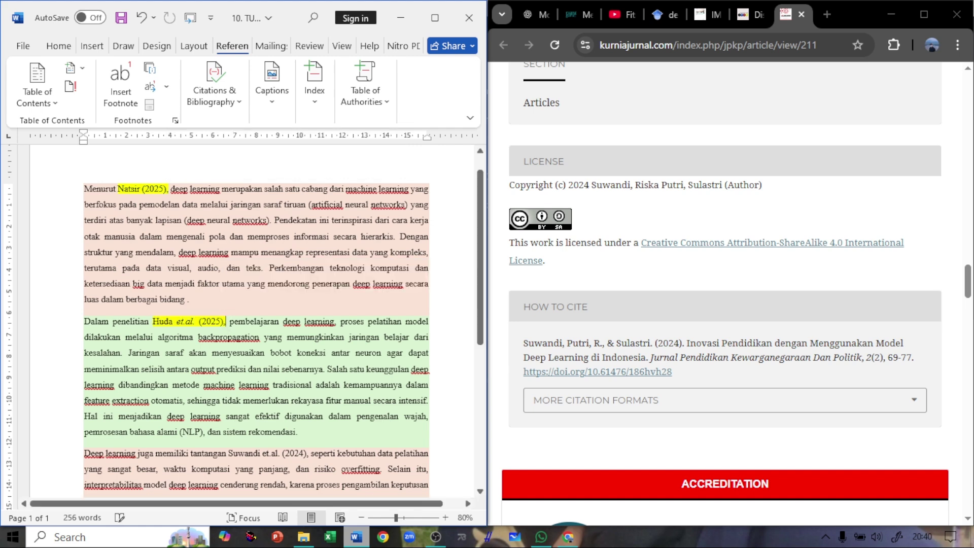
{"action": "scroll", "coordinate": [257, 330], "scroll_direction": "down", "scroll_amount": 1}
{"action": "left_click_drag", "start_coordinate": [228, 427], "coordinate": [311, 428]}
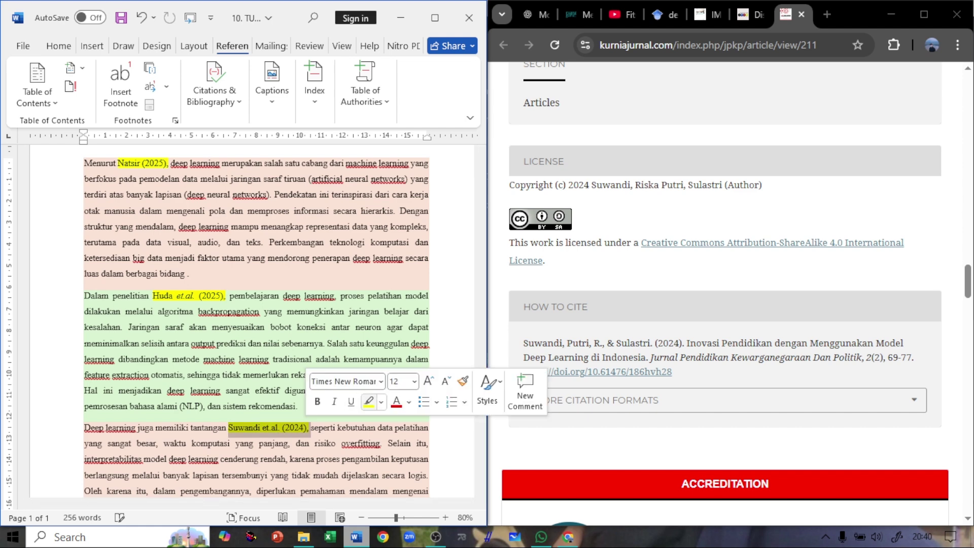
{"action": "left_click", "coordinate": [369, 401]}
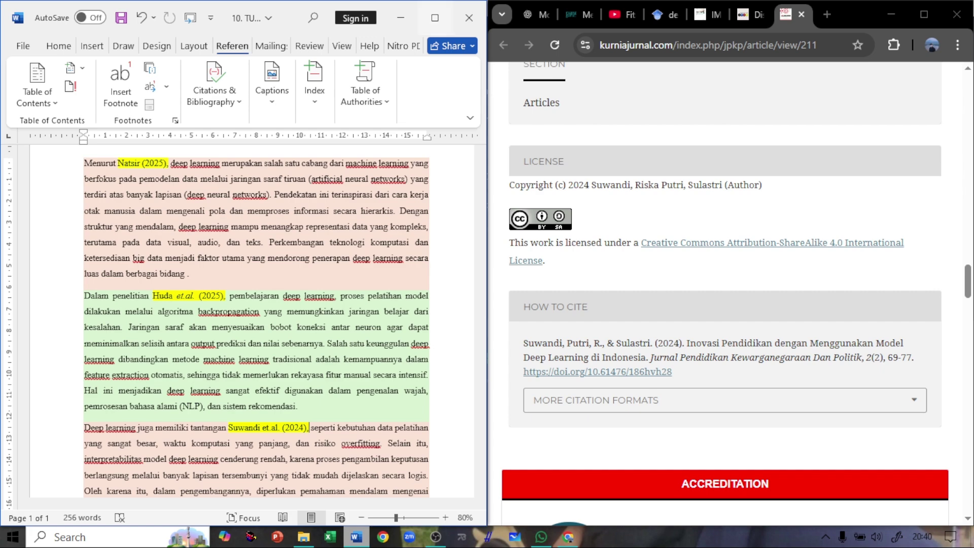
- Maximize the document window and enter the heading "DAFTAR PUSTAKA" on a new page after the third paragraph
{"action": "left_click", "coordinate": [435, 17]}
{"action": "scroll", "coordinate": [489, 327], "scroll_direction": "up", "scroll_amount": 1}
{"action": "scroll", "coordinate": [489, 327], "scroll_direction": "down", "scroll_amount": 6}
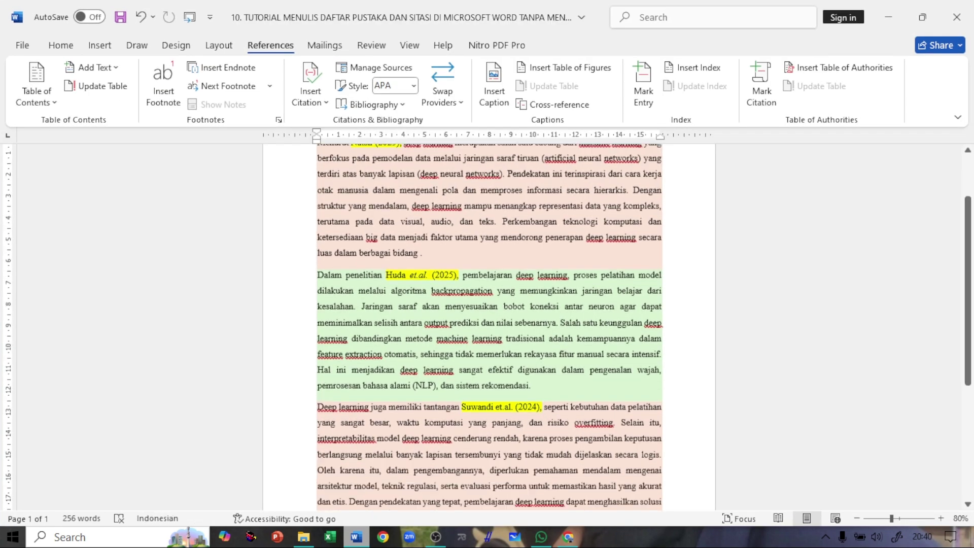
{"action": "scroll", "coordinate": [488, 327], "scroll_direction": "up", "scroll_amount": 4}
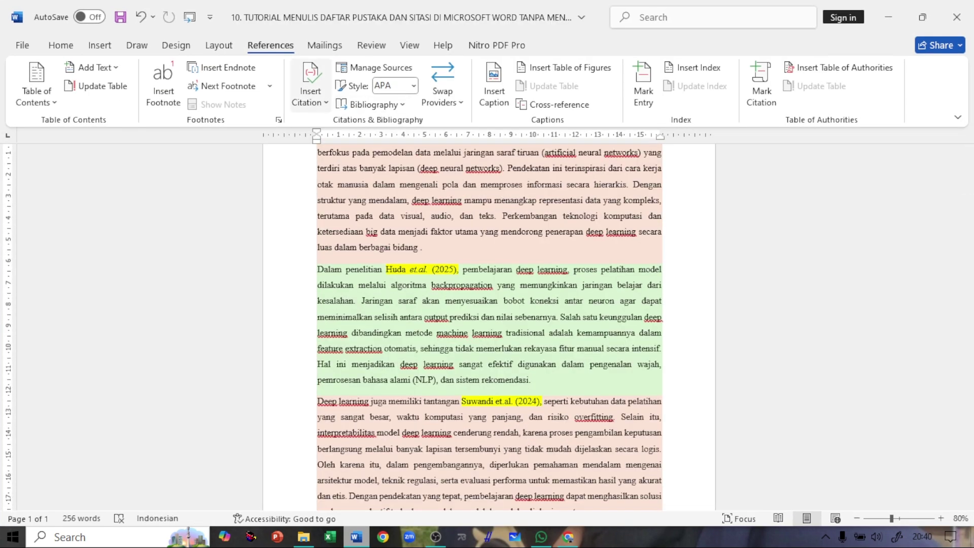
{"action": "scroll", "coordinate": [489, 327], "scroll_direction": "down", "scroll_amount": 5}
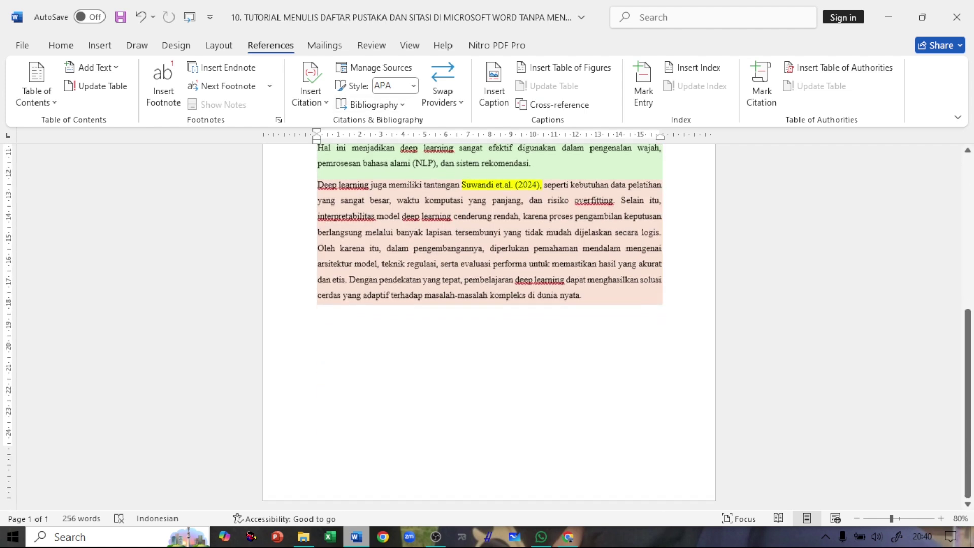
{"action": "scroll", "coordinate": [489, 327], "scroll_direction": "up", "scroll_amount": 4}
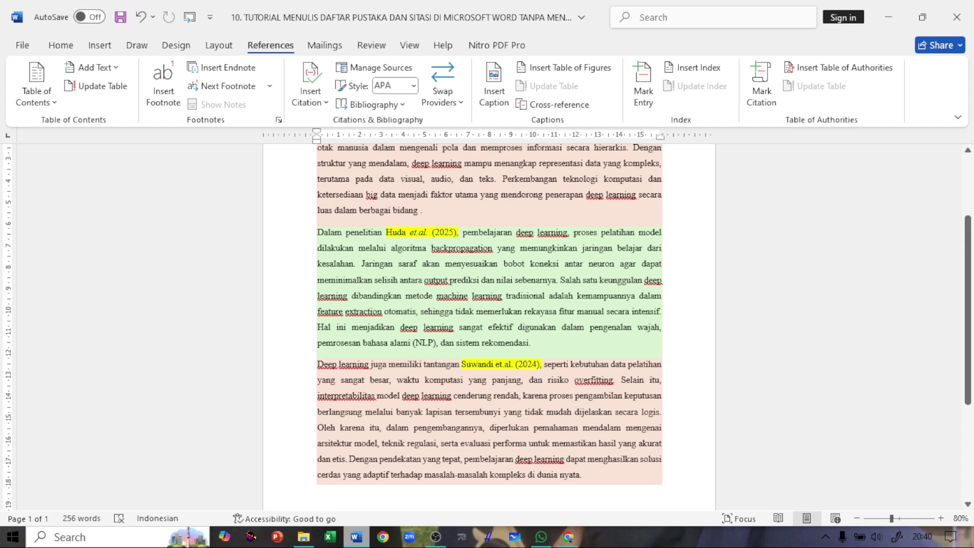
{"action": "key", "text": "ctrl+Return"}
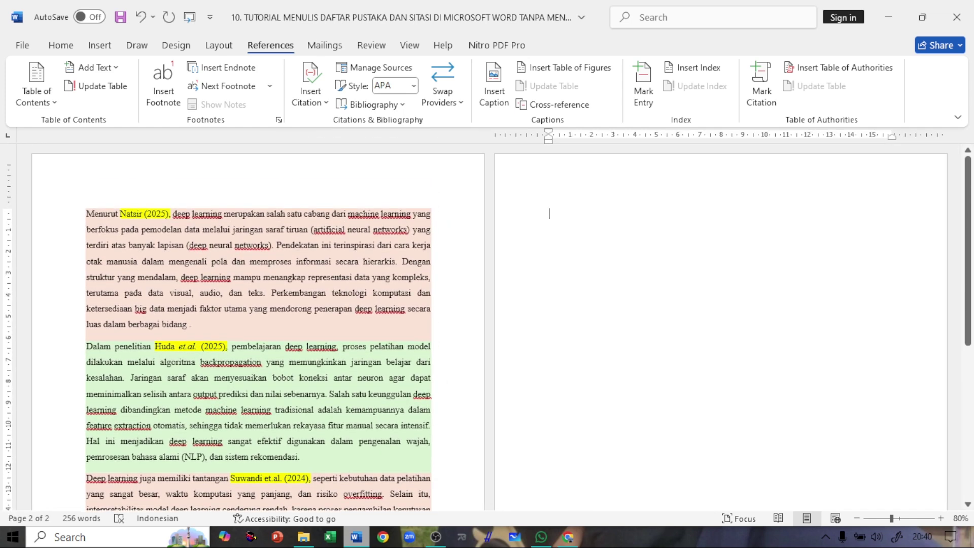
{"action": "type", "text": "DAFTAR PUST"}
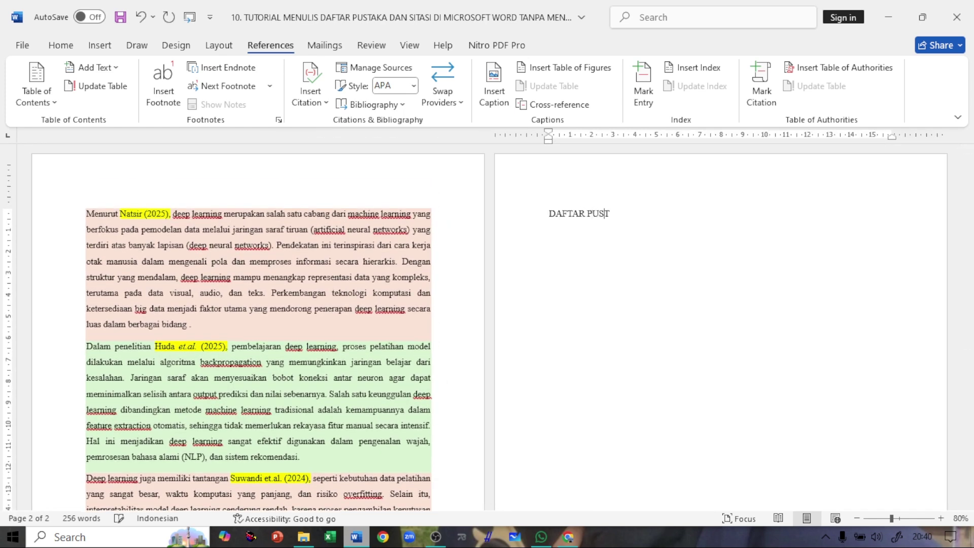
{"action": "type", "text": "AKA"}
{"action": "key", "text": "Return"}
- Center the "DAFTAR PUSTAKA" heading on its page
{"action": "key", "text": "shift+Up"}
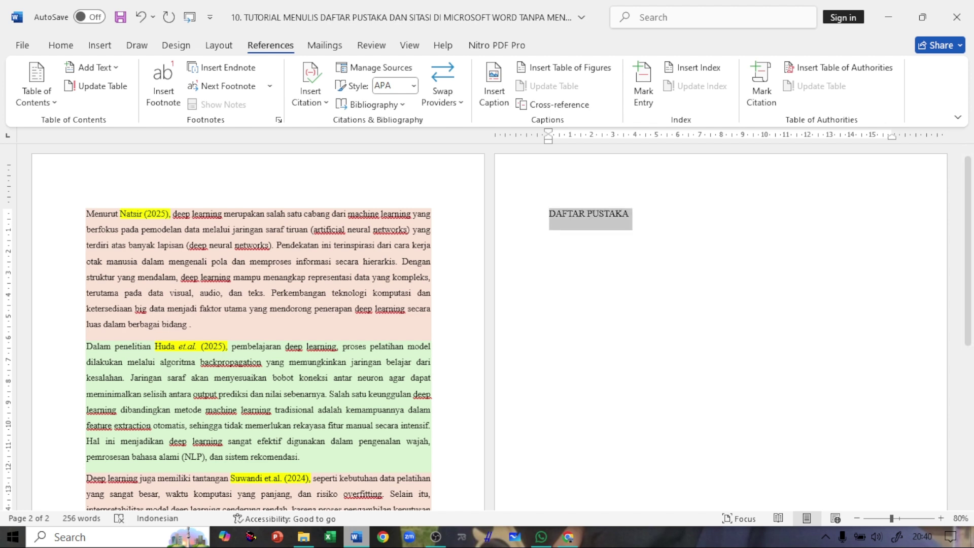
{"action": "left_click", "coordinate": [61, 45]}
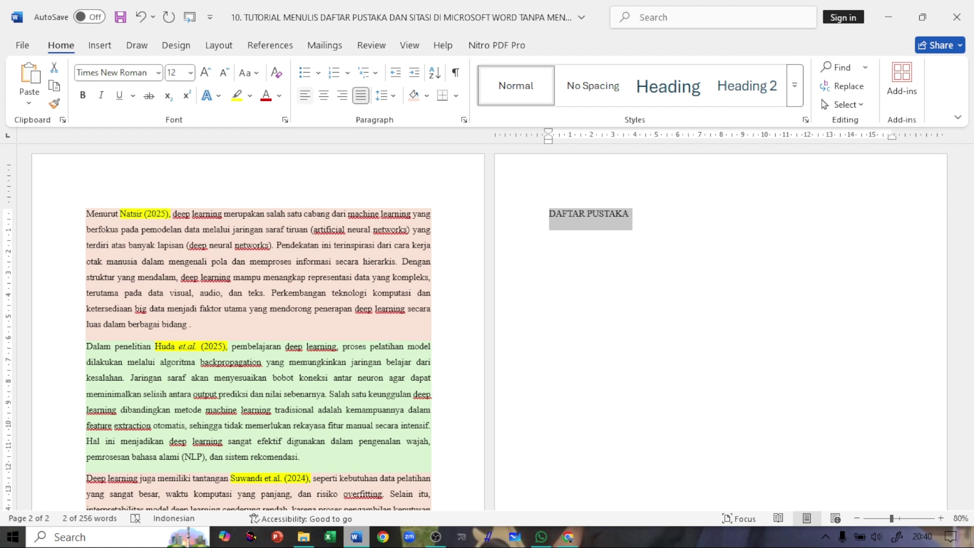
{"action": "left_click", "coordinate": [323, 95]}
- Insert the built-in "Referensi" bibliography below the "DAFTAR PUSTAKA" heading
{"action": "left_click", "coordinate": [270, 45]}
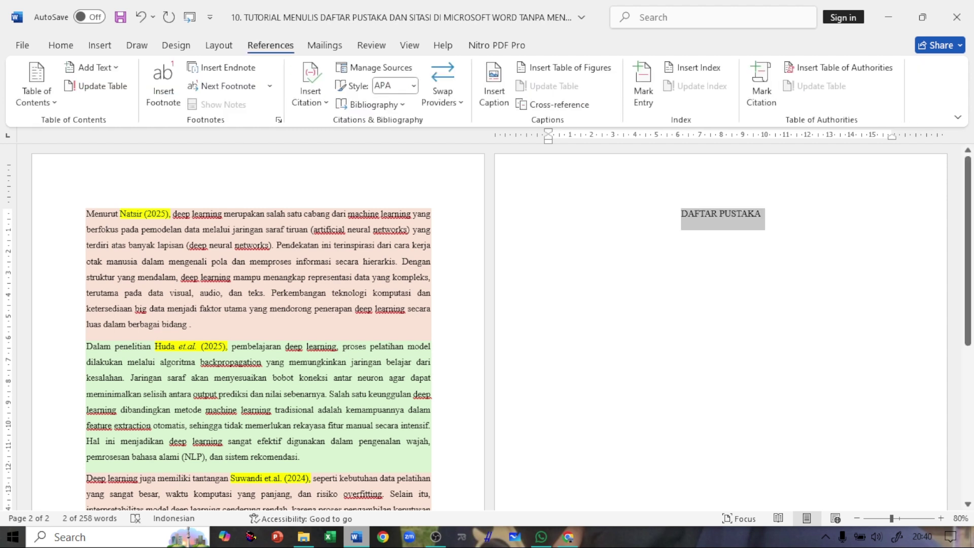
{"action": "left_click", "coordinate": [549, 236]}
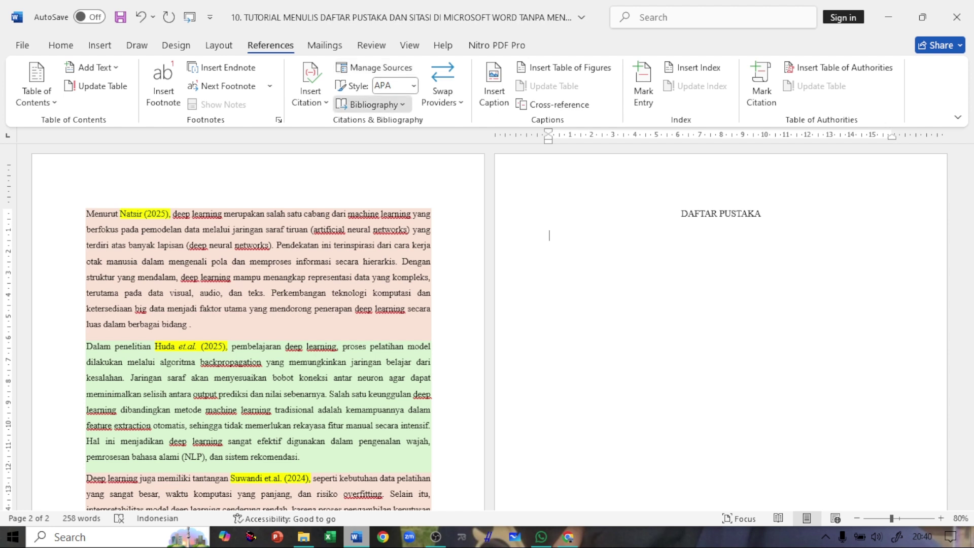
{"action": "left_click", "coordinate": [374, 104]}
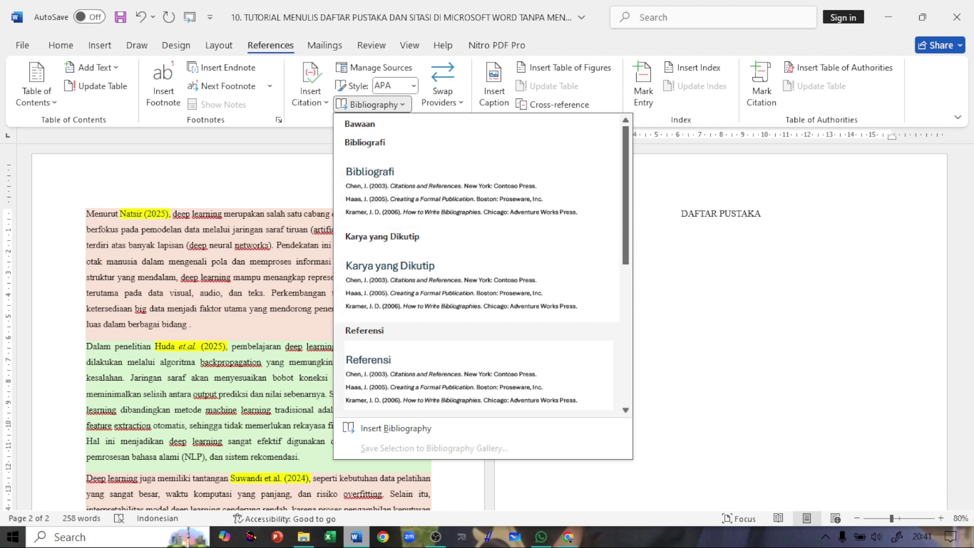
{"action": "left_click", "coordinate": [507, 375]}
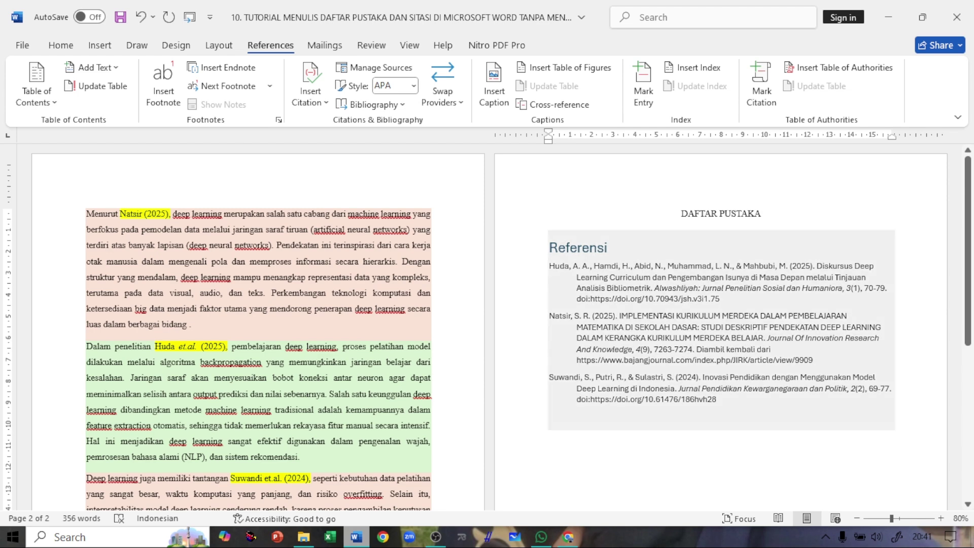
- Delete the automatic "Referensi" title from the inserted bibliography
{"action": "left_click_drag", "start_coordinate": [549, 266], "coordinate": [730, 419]}
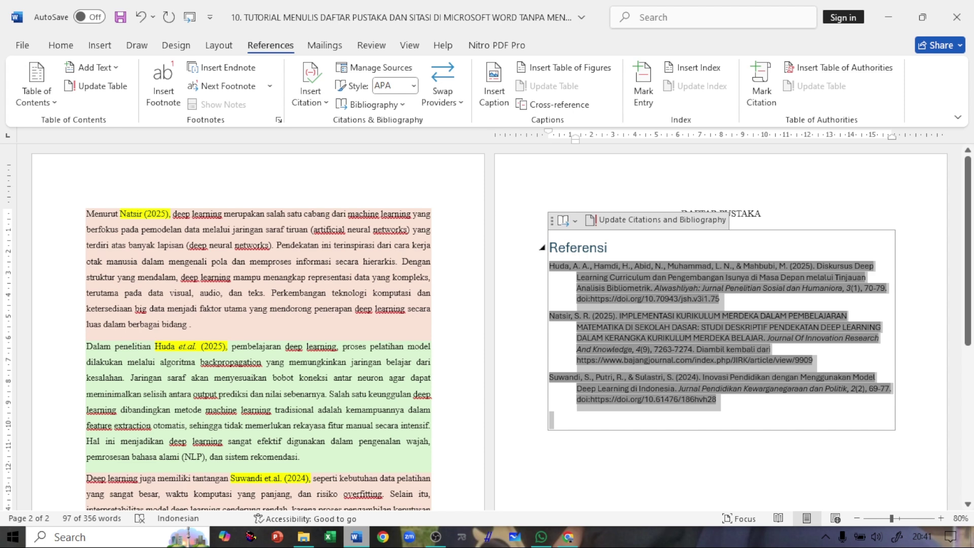
{"action": "left_click", "coordinate": [605, 247]}
{"action": "double_click", "coordinate": [578, 248]}
{"action": "key", "text": "Delete"}
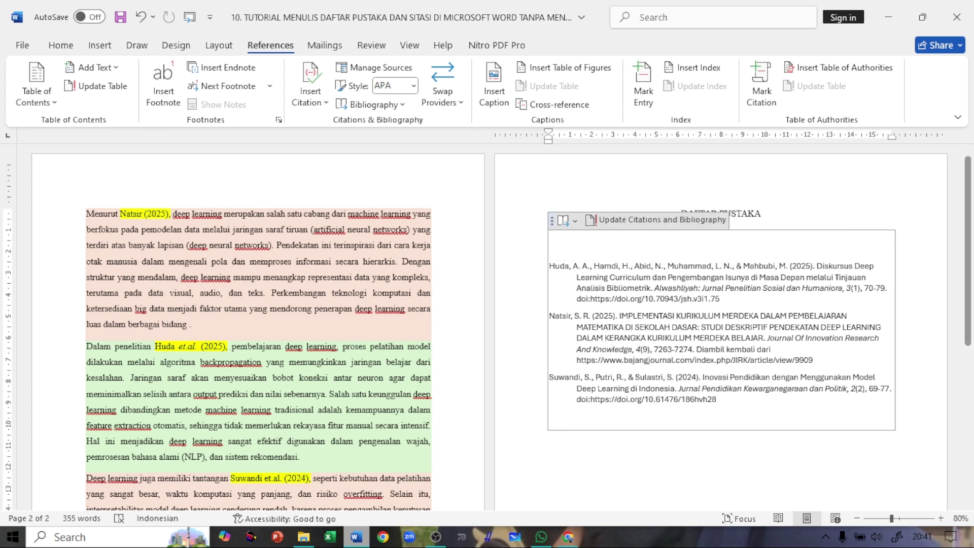
- Format the whole bibliography in Times New Roman, size 12, with justified alignment
{"action": "key", "text": "ctrl+a"}
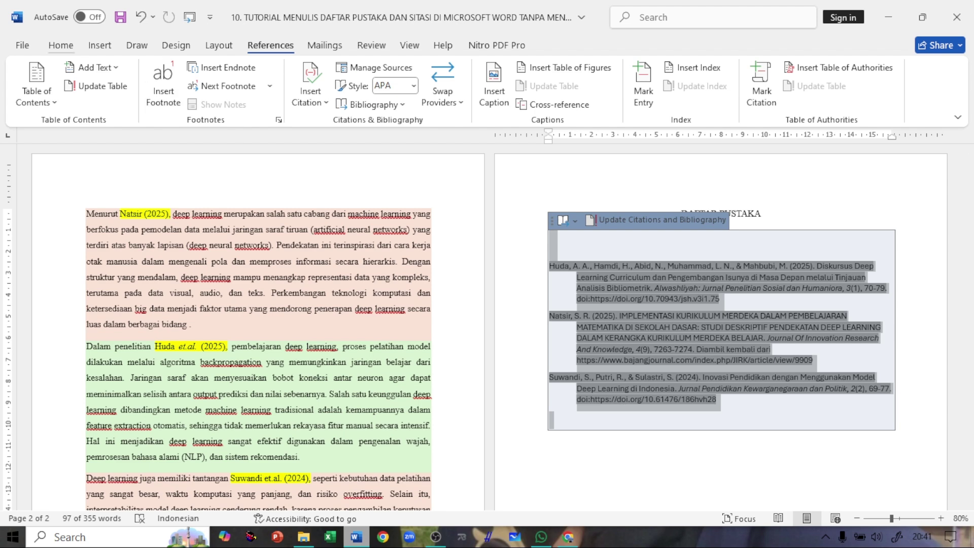
{"action": "left_click", "coordinate": [61, 46]}
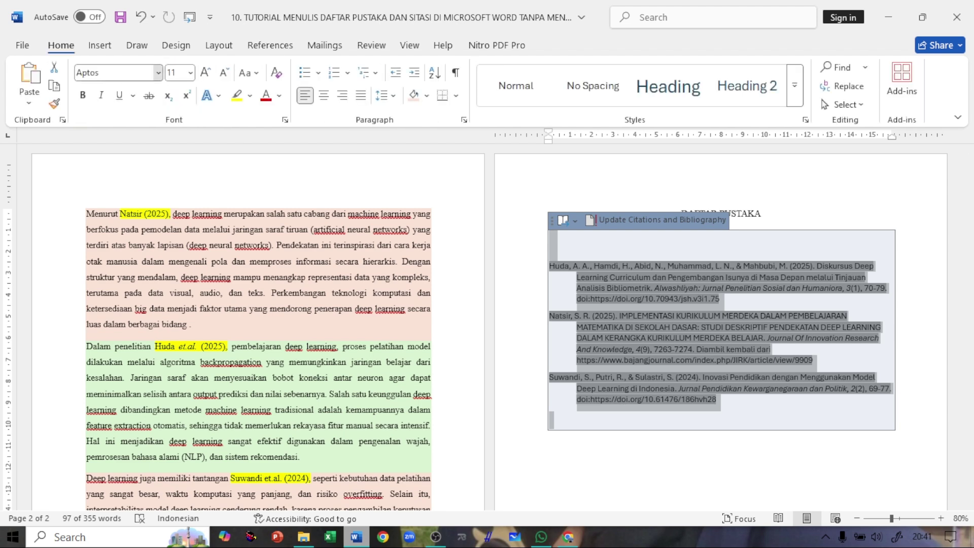
{"action": "left_click", "coordinate": [158, 73]}
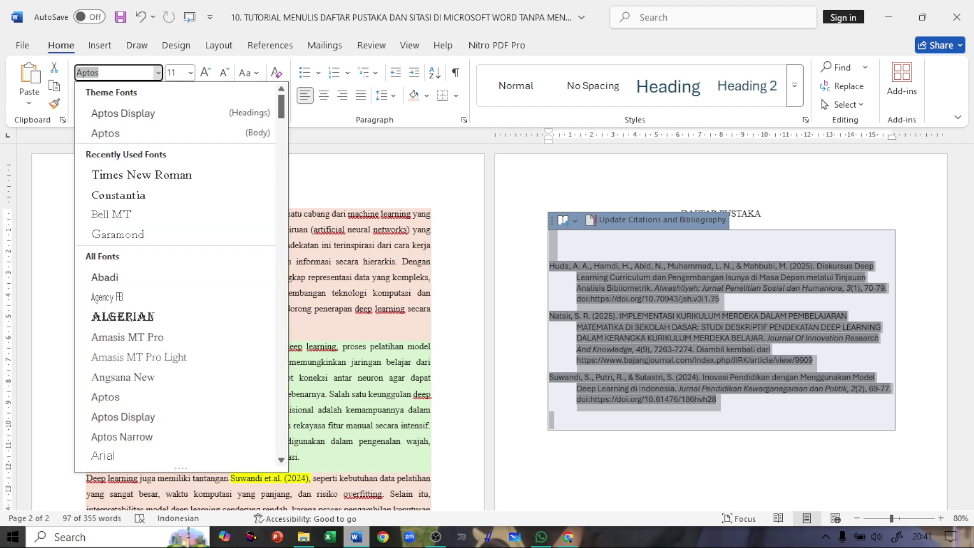
{"action": "left_click", "coordinate": [142, 174]}
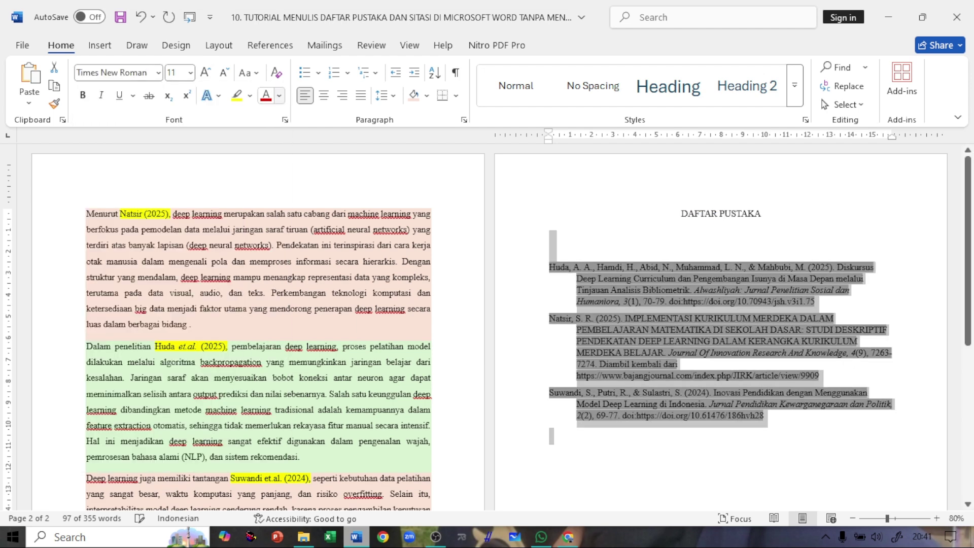
{"action": "left_click", "coordinate": [361, 95]}
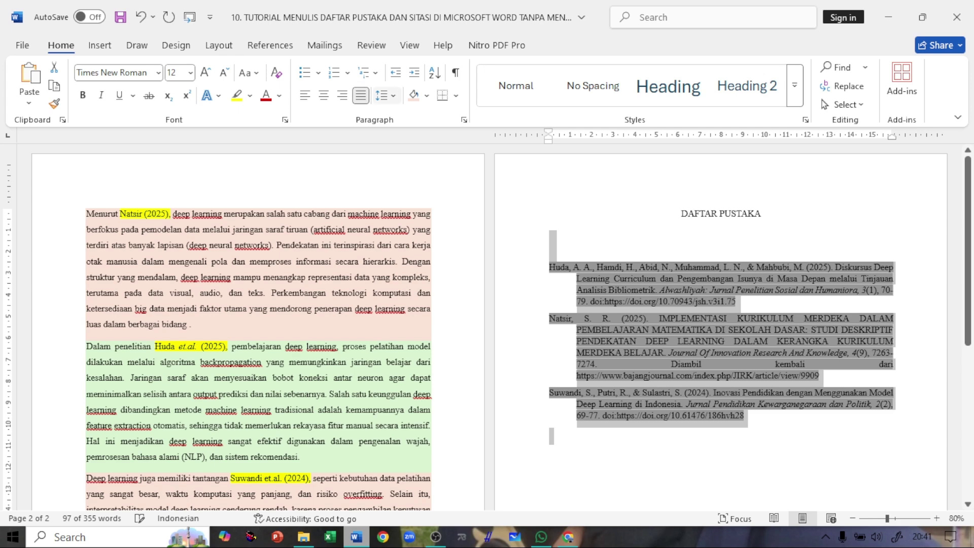
- Set the bibliography's line spacing to 1.5 and its paragraph spacing before and after to 0 pt
{"action": "left_click", "coordinate": [387, 95]}
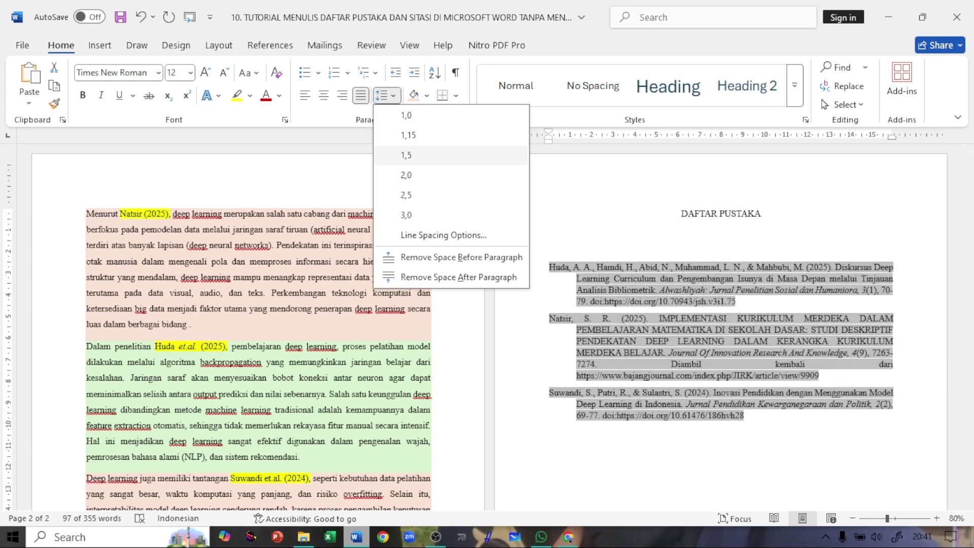
{"action": "left_click", "coordinate": [406, 154]}
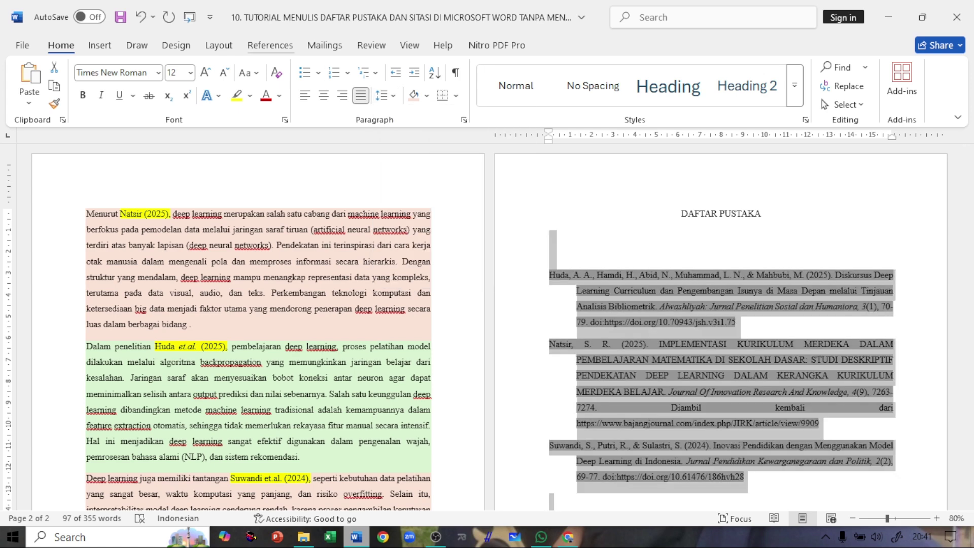
{"action": "left_click", "coordinate": [218, 45]}
{"action": "left_click", "coordinate": [447, 108]}
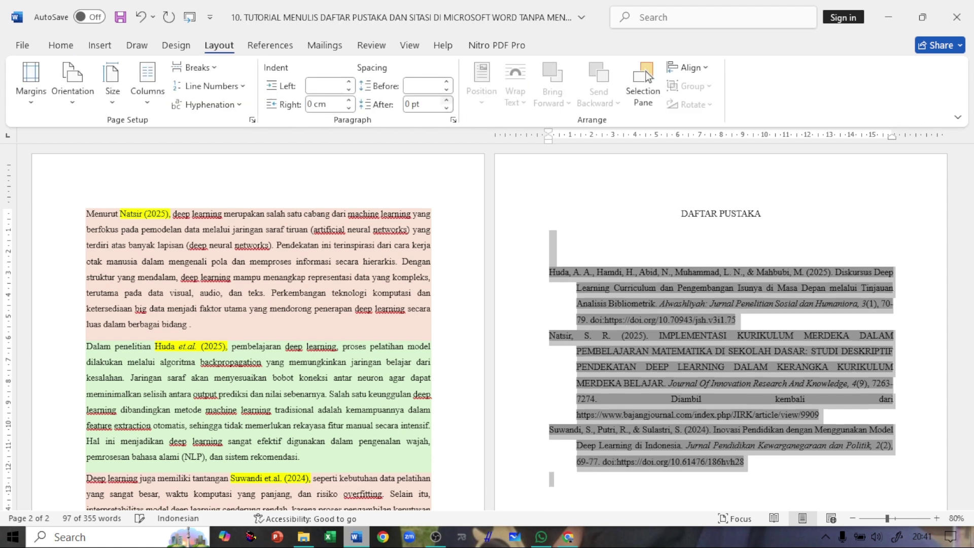
{"action": "left_click", "coordinate": [446, 89]}
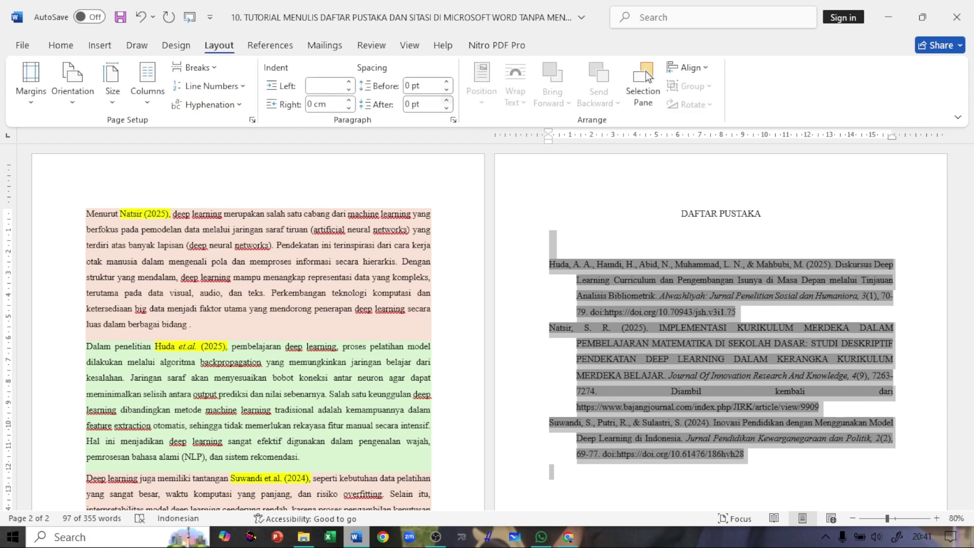
{"action": "left_click", "coordinate": [660, 244]}
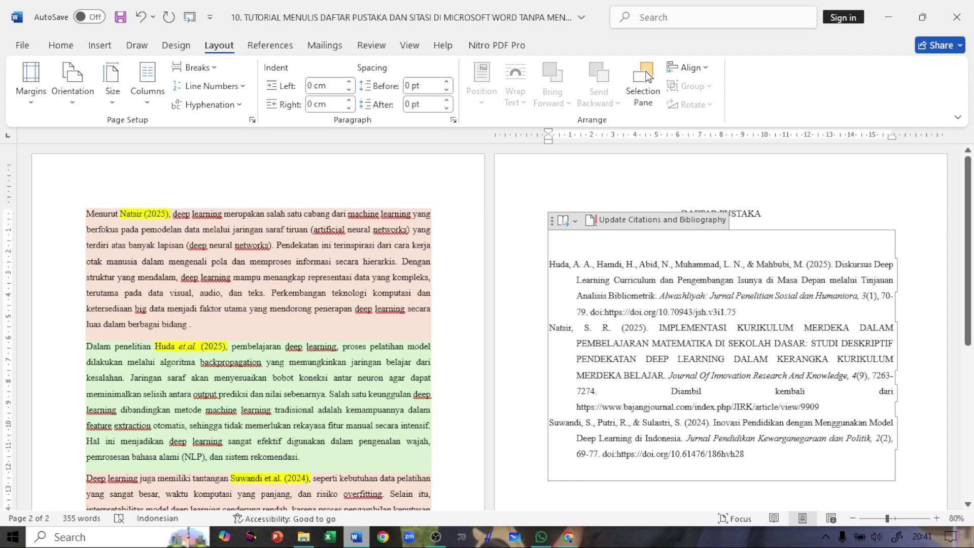
{"action": "left_click", "coordinate": [761, 214]}
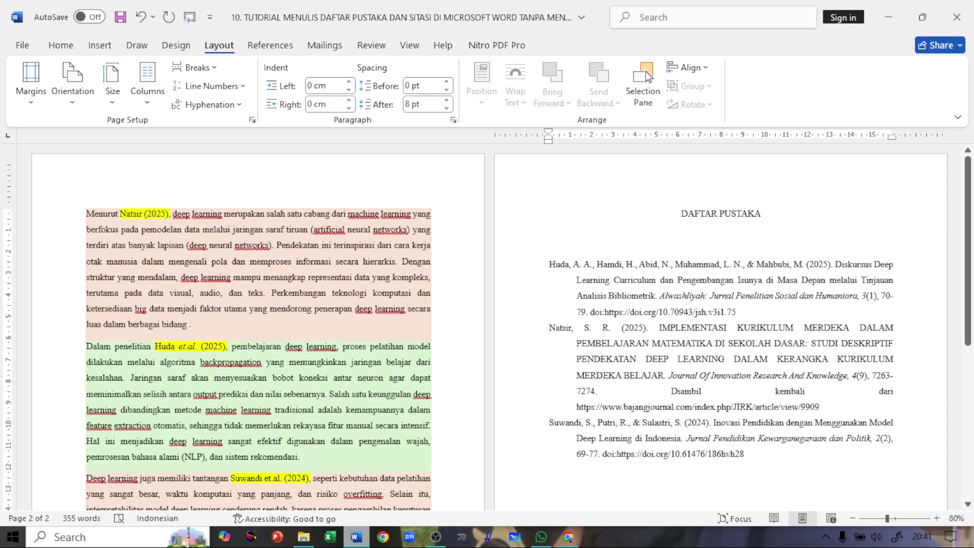
- Change the all-caps article title in the second bibliography entry to capitalize each word
{"action": "scroll", "coordinate": [501, 328], "scroll_direction": "down", "scroll_amount": 1}
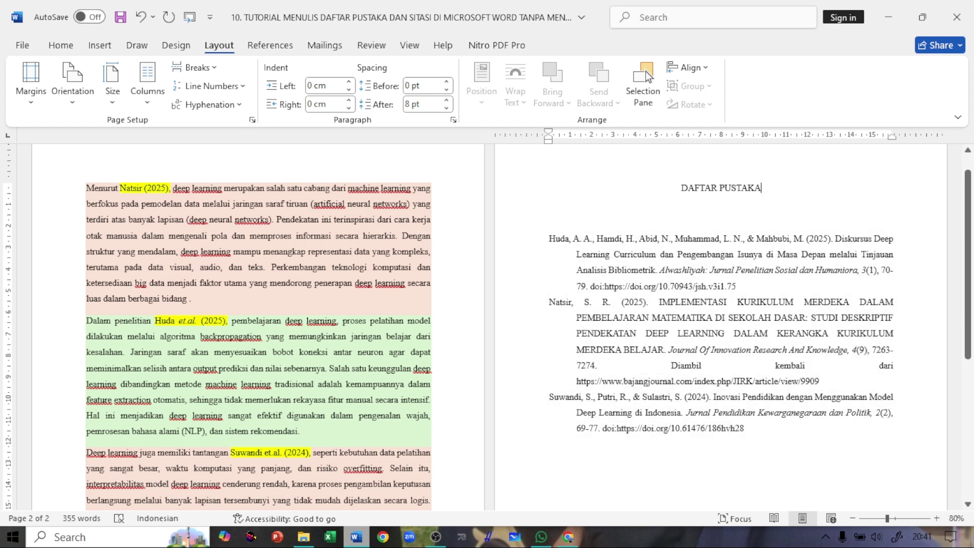
{"action": "left_click", "coordinate": [61, 45]}
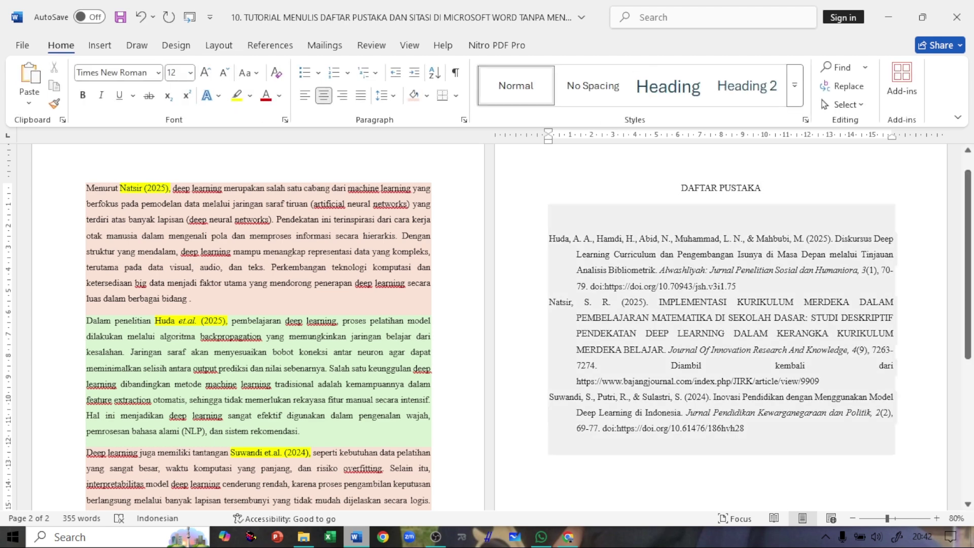
{"action": "left_click_drag", "start_coordinate": [659, 302], "coordinate": [665, 350]}
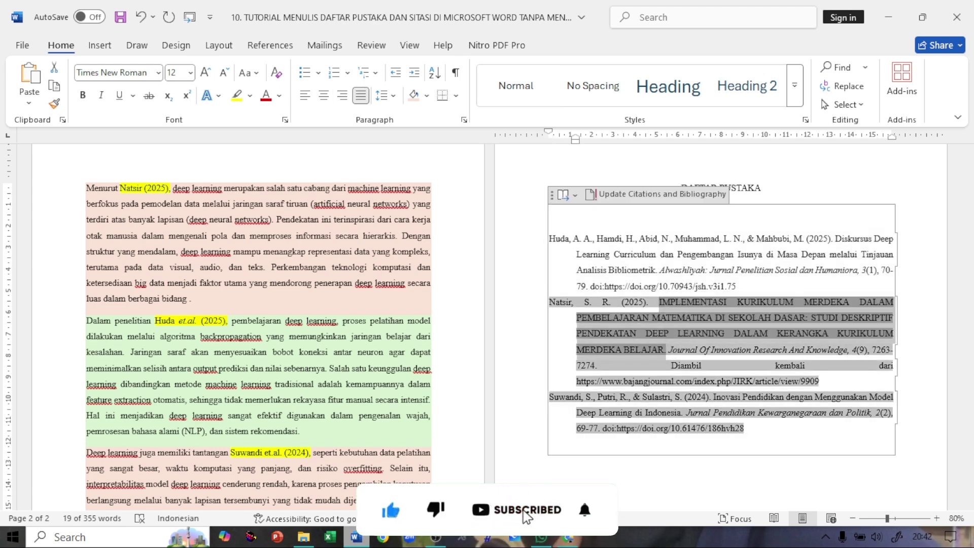
{"action": "key", "text": "alt+h"}
{"action": "key", "text": "7"}
{"action": "key", "text": "Down"}
{"action": "key", "text": "Down"}
{"action": "key", "text": "Down"}
{"action": "key", "text": "Return"}
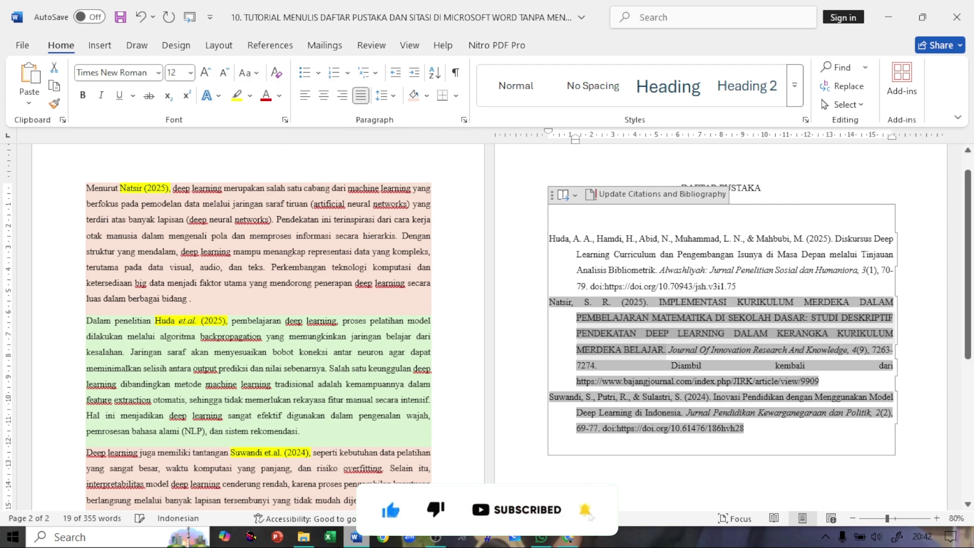
{"action": "left_click", "coordinate": [716, 350]}
{"action": "scroll", "coordinate": [717, 350], "scroll_direction": "down", "scroll_amount": 1}
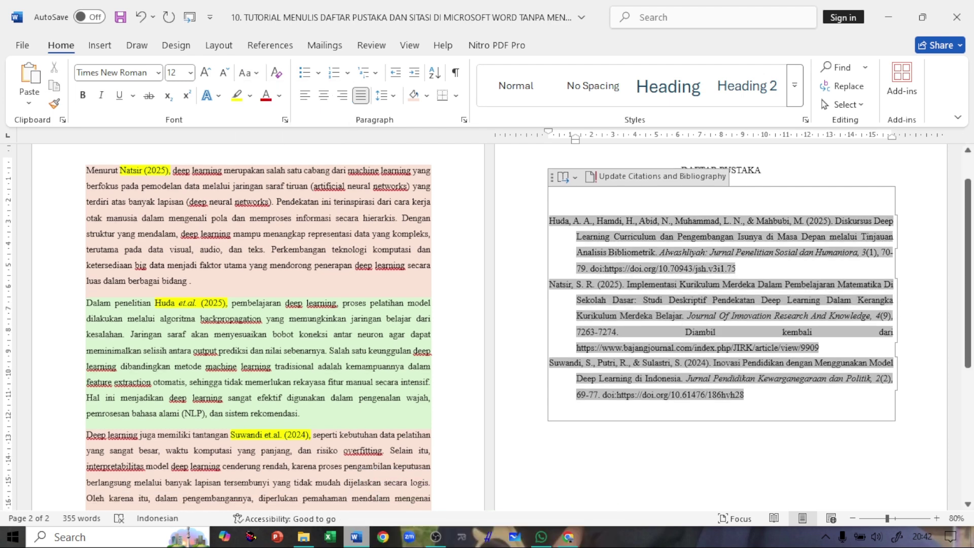
{"action": "scroll", "coordinate": [716, 350], "scroll_direction": "up", "scroll_amount": 1}
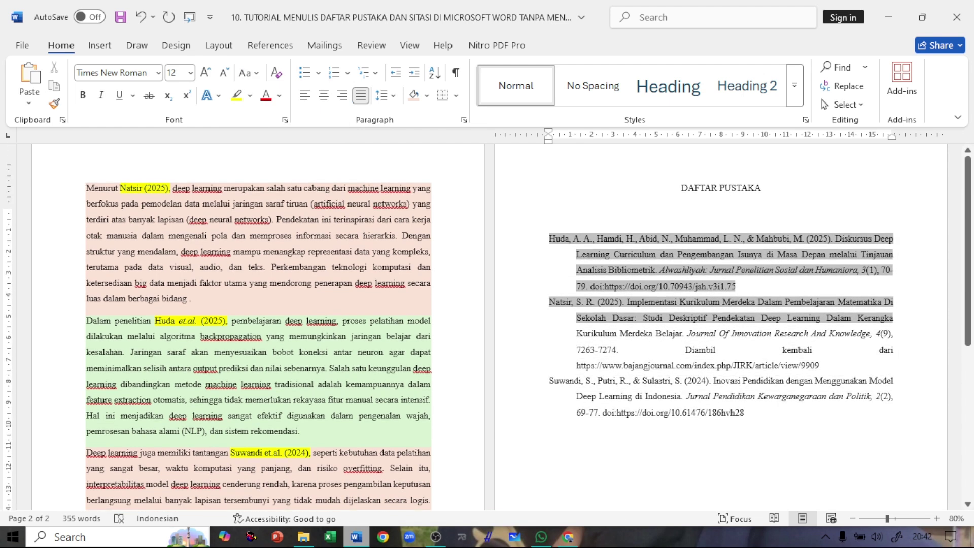
{"action": "scroll", "coordinate": [487, 327], "scroll_direction": "down", "scroll_amount": 5}
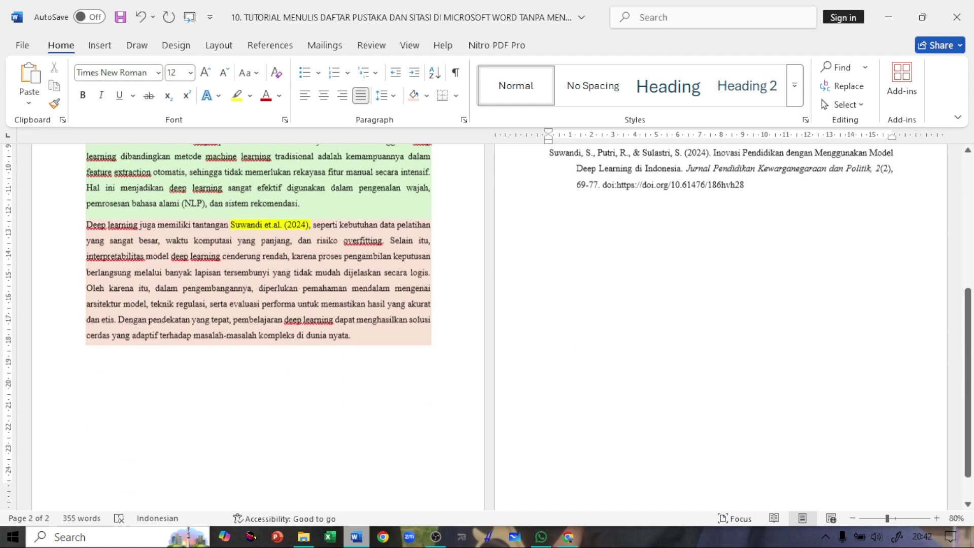
{"action": "scroll", "coordinate": [487, 327], "scroll_direction": "up", "scroll_amount": 3}
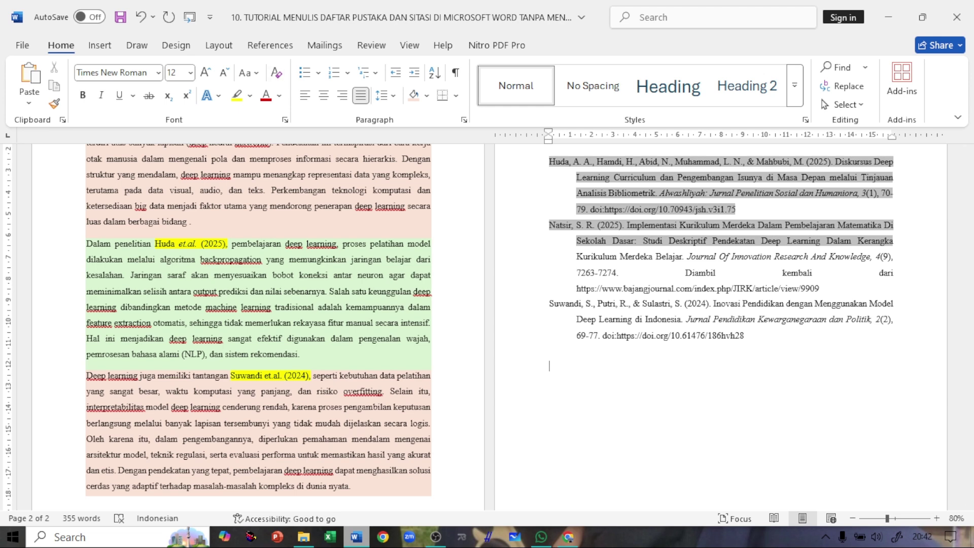
{"action": "left_click", "coordinate": [270, 45]}
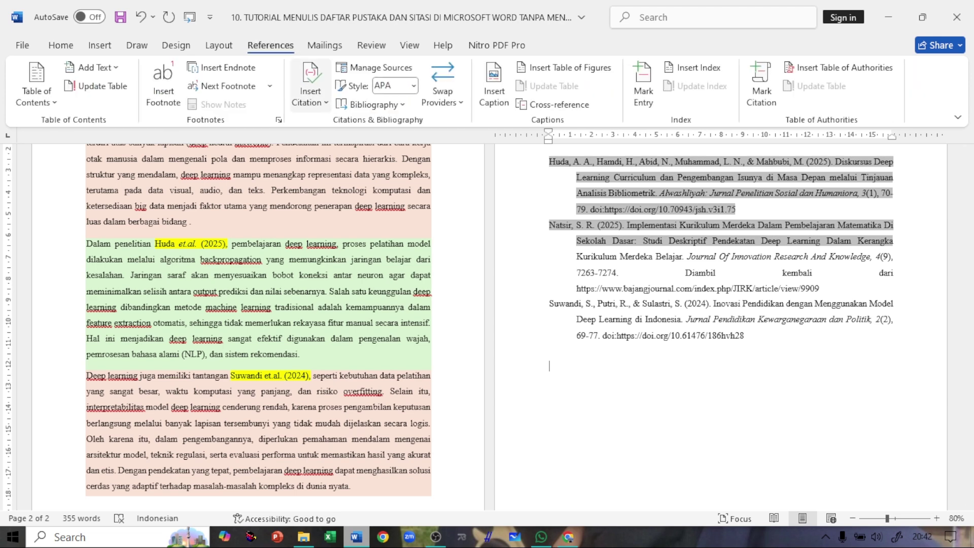
{"action": "scroll", "coordinate": [501, 327], "scroll_direction": "up", "scroll_amount": 5}
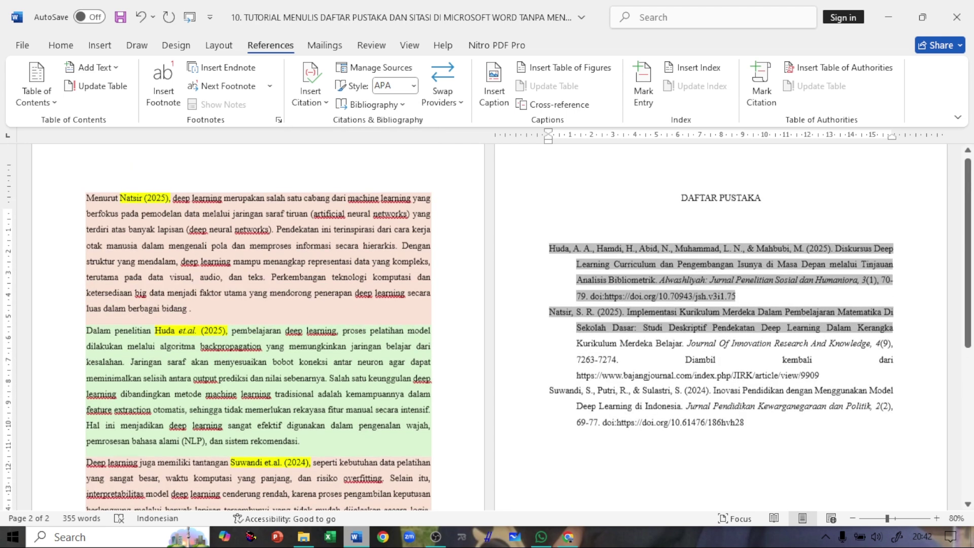
{"action": "scroll", "coordinate": [501, 328], "scroll_direction": "down", "scroll_amount": 3}
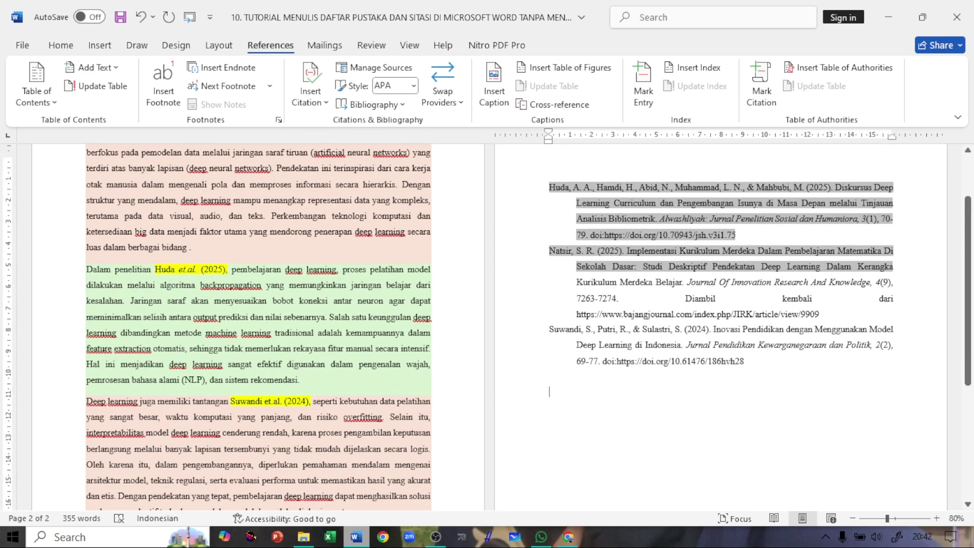